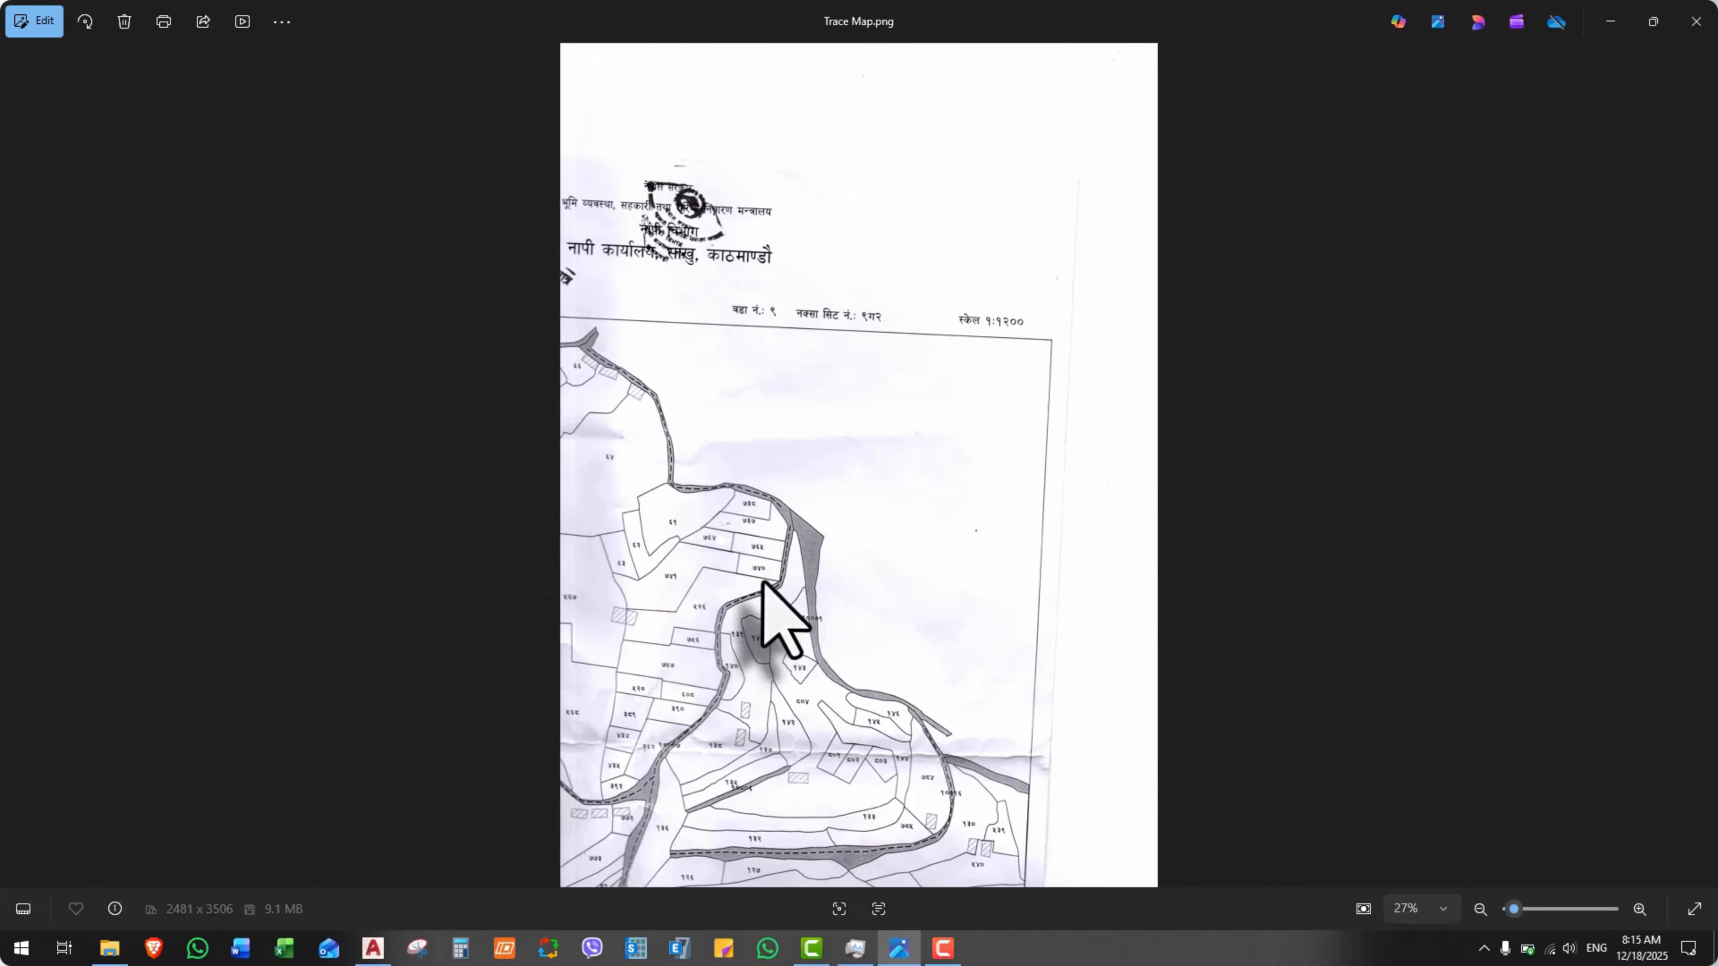
Examine the plots and the printed scale on the Trace Map image, and close the image viewer.
scroll(763, 580, "up", 5)
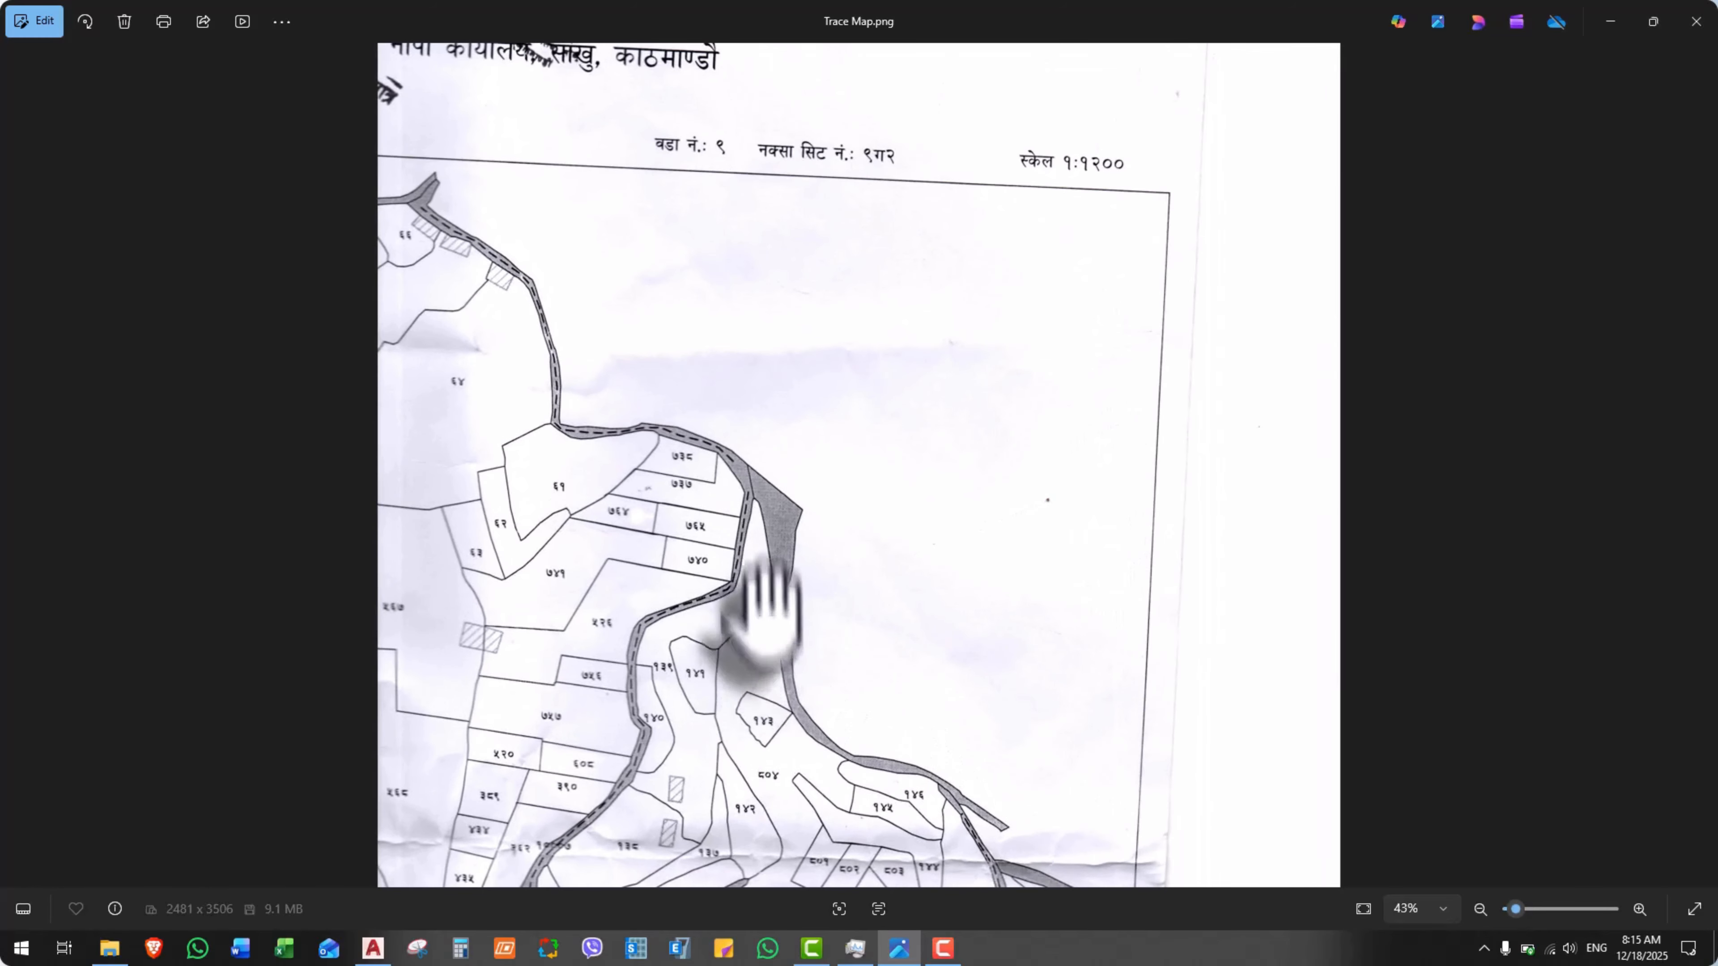
left_click_drag(767, 321, 778, 359)
scroll(879, 440, "down", 1)
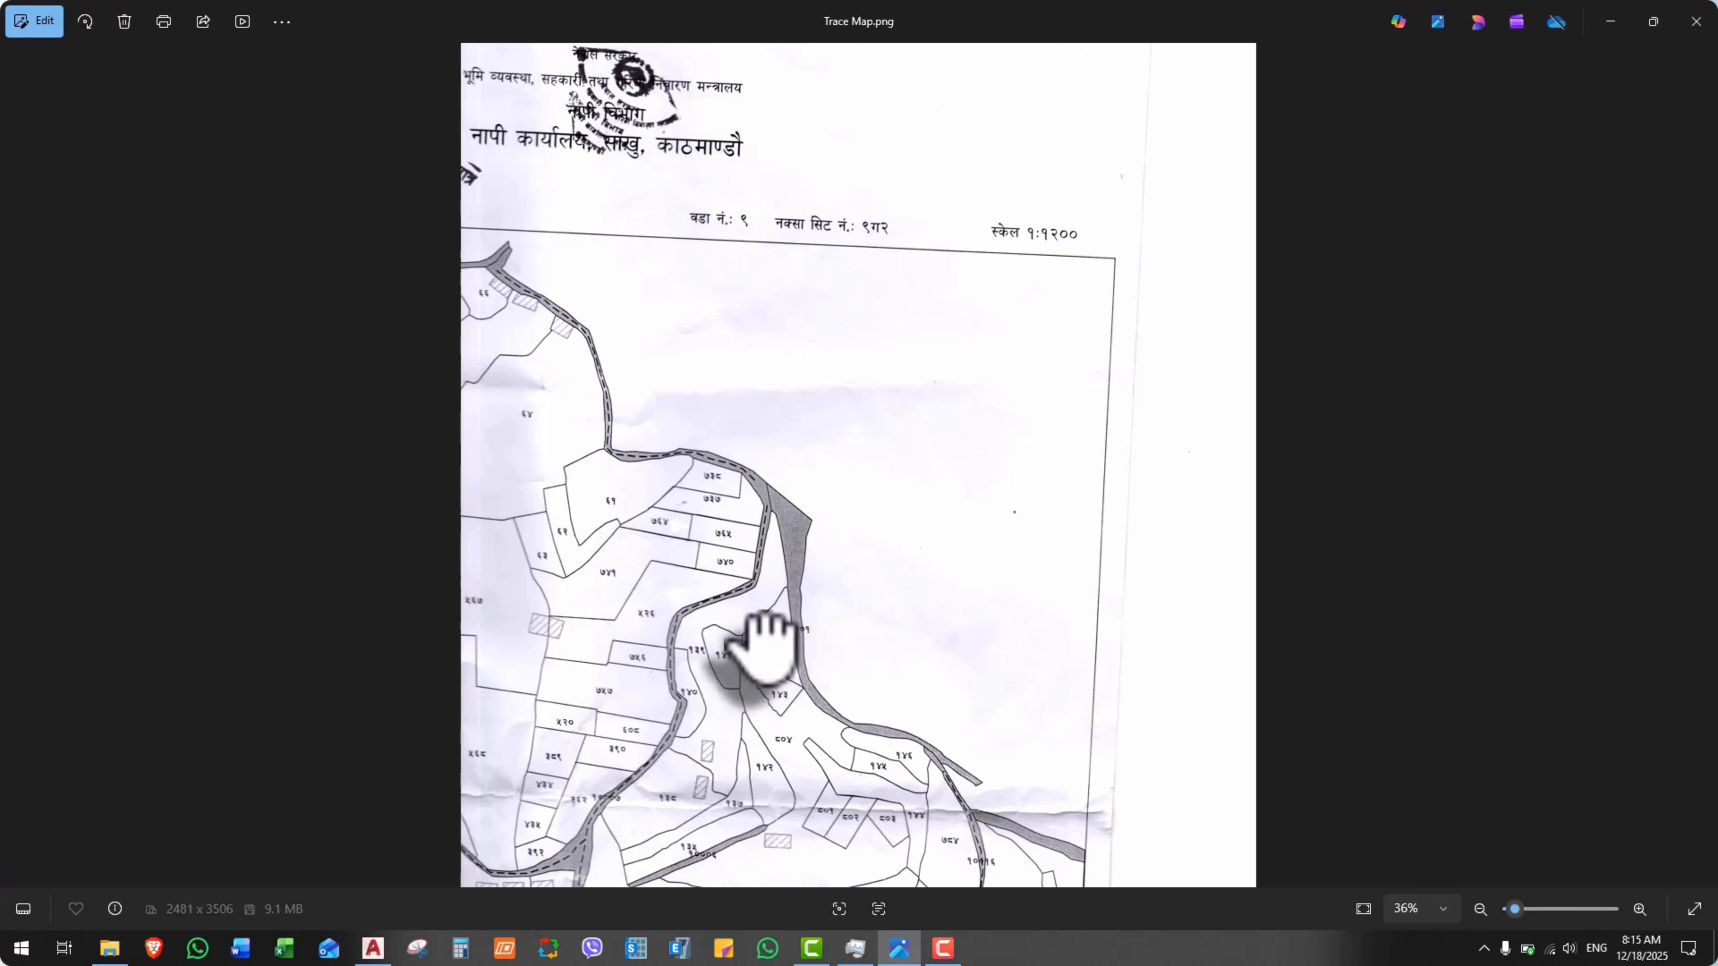
left_click_drag(767, 644, 767, 614)
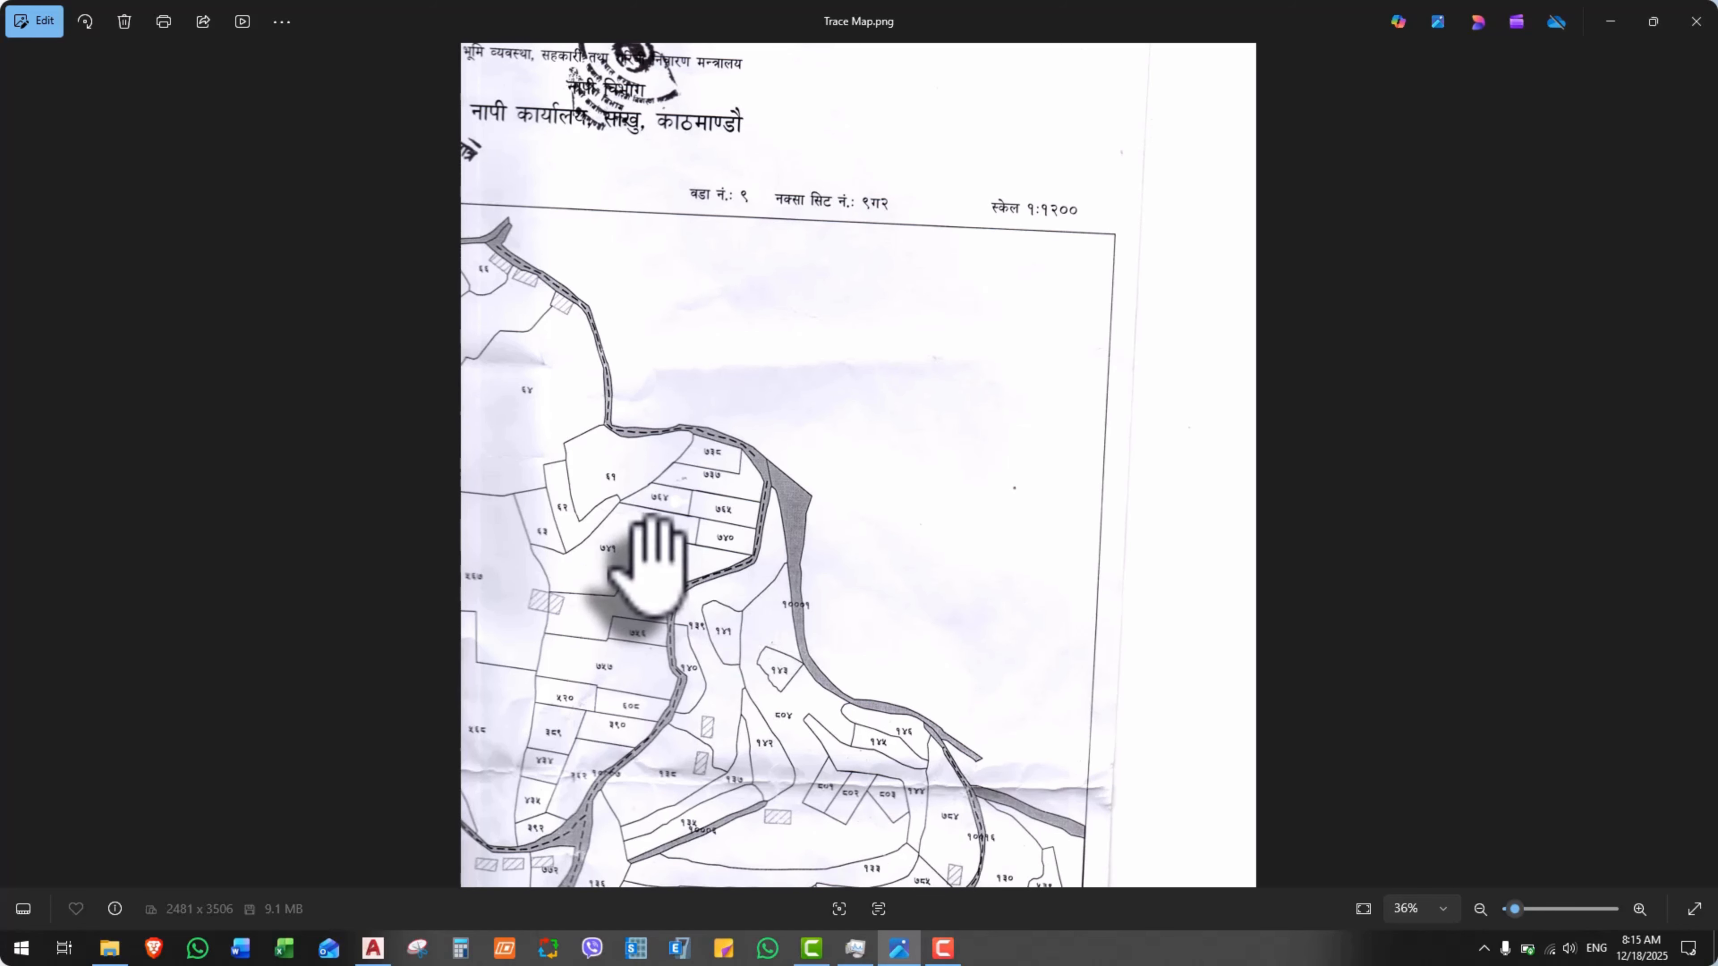
left_click_drag(649, 561, 644, 452)
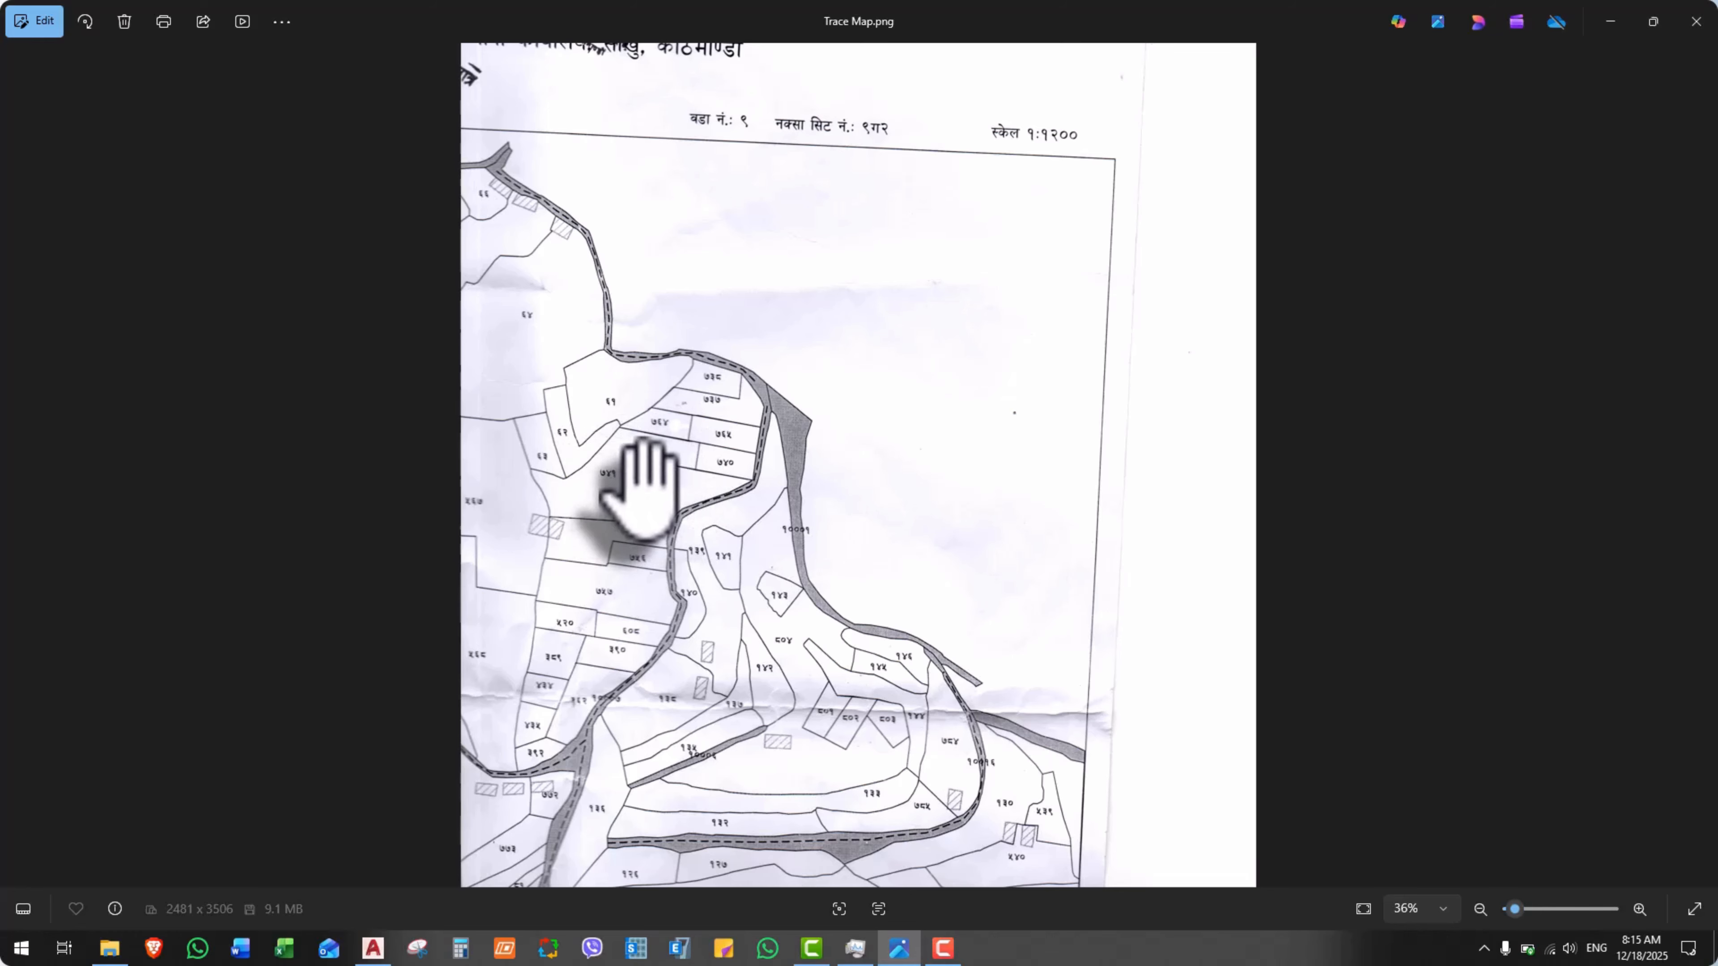
scroll(679, 504, "up", 5)
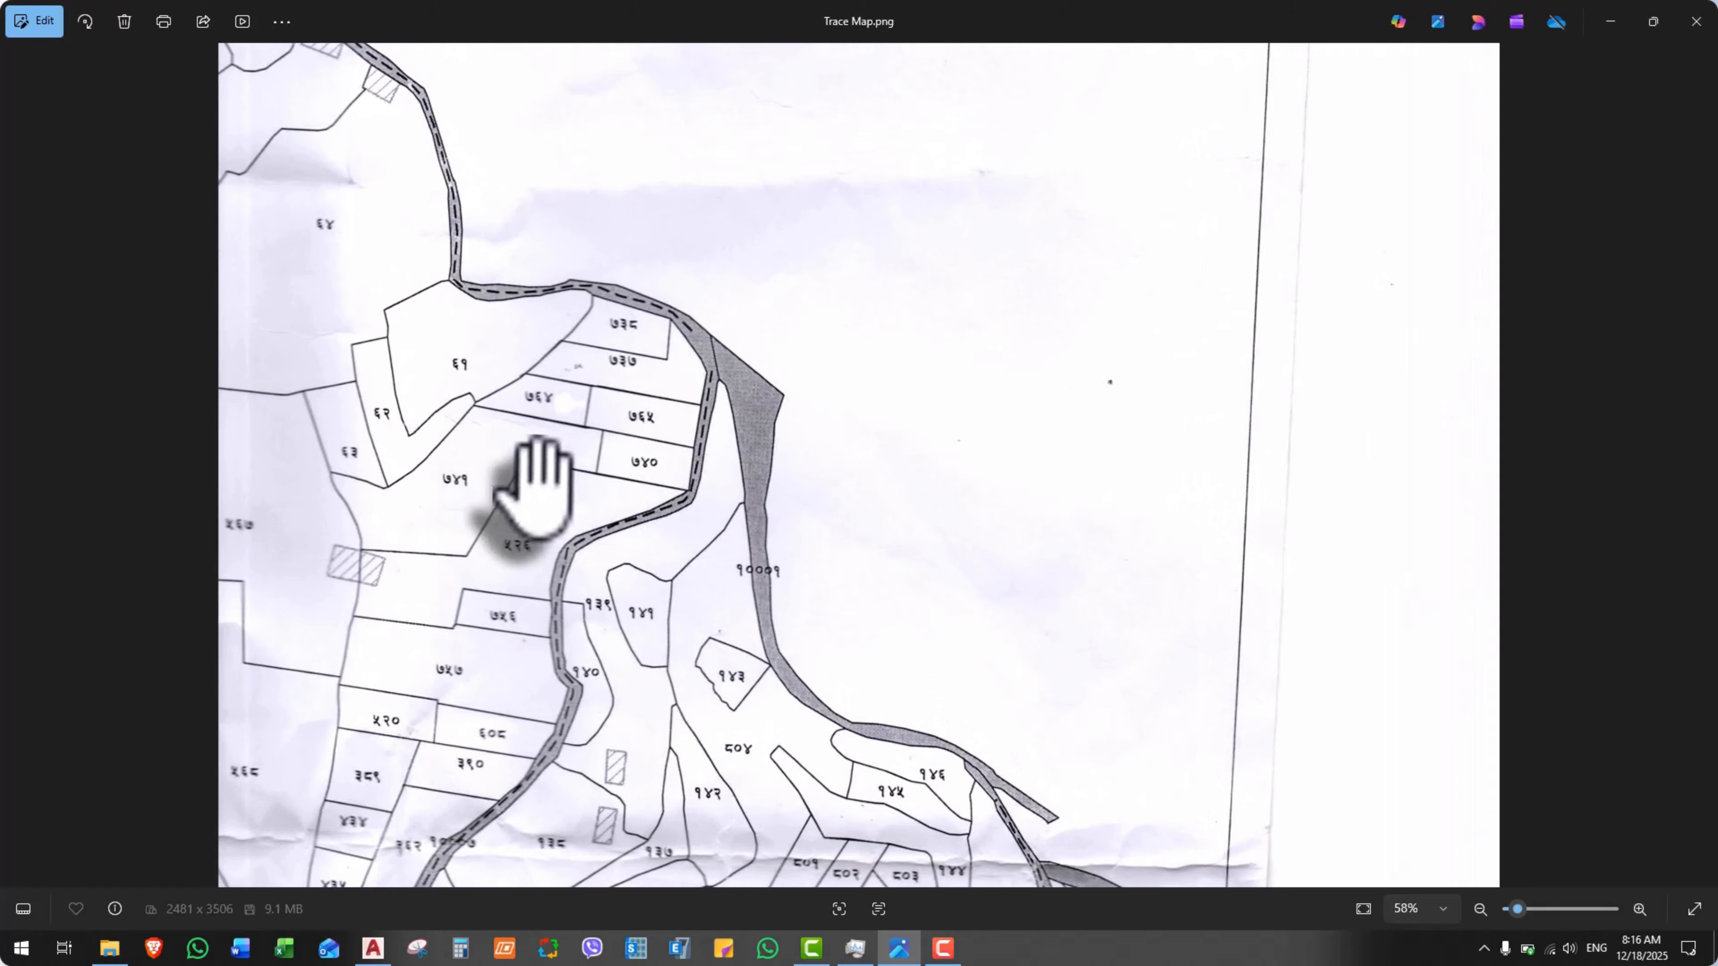
scroll(537, 482, "up", 2)
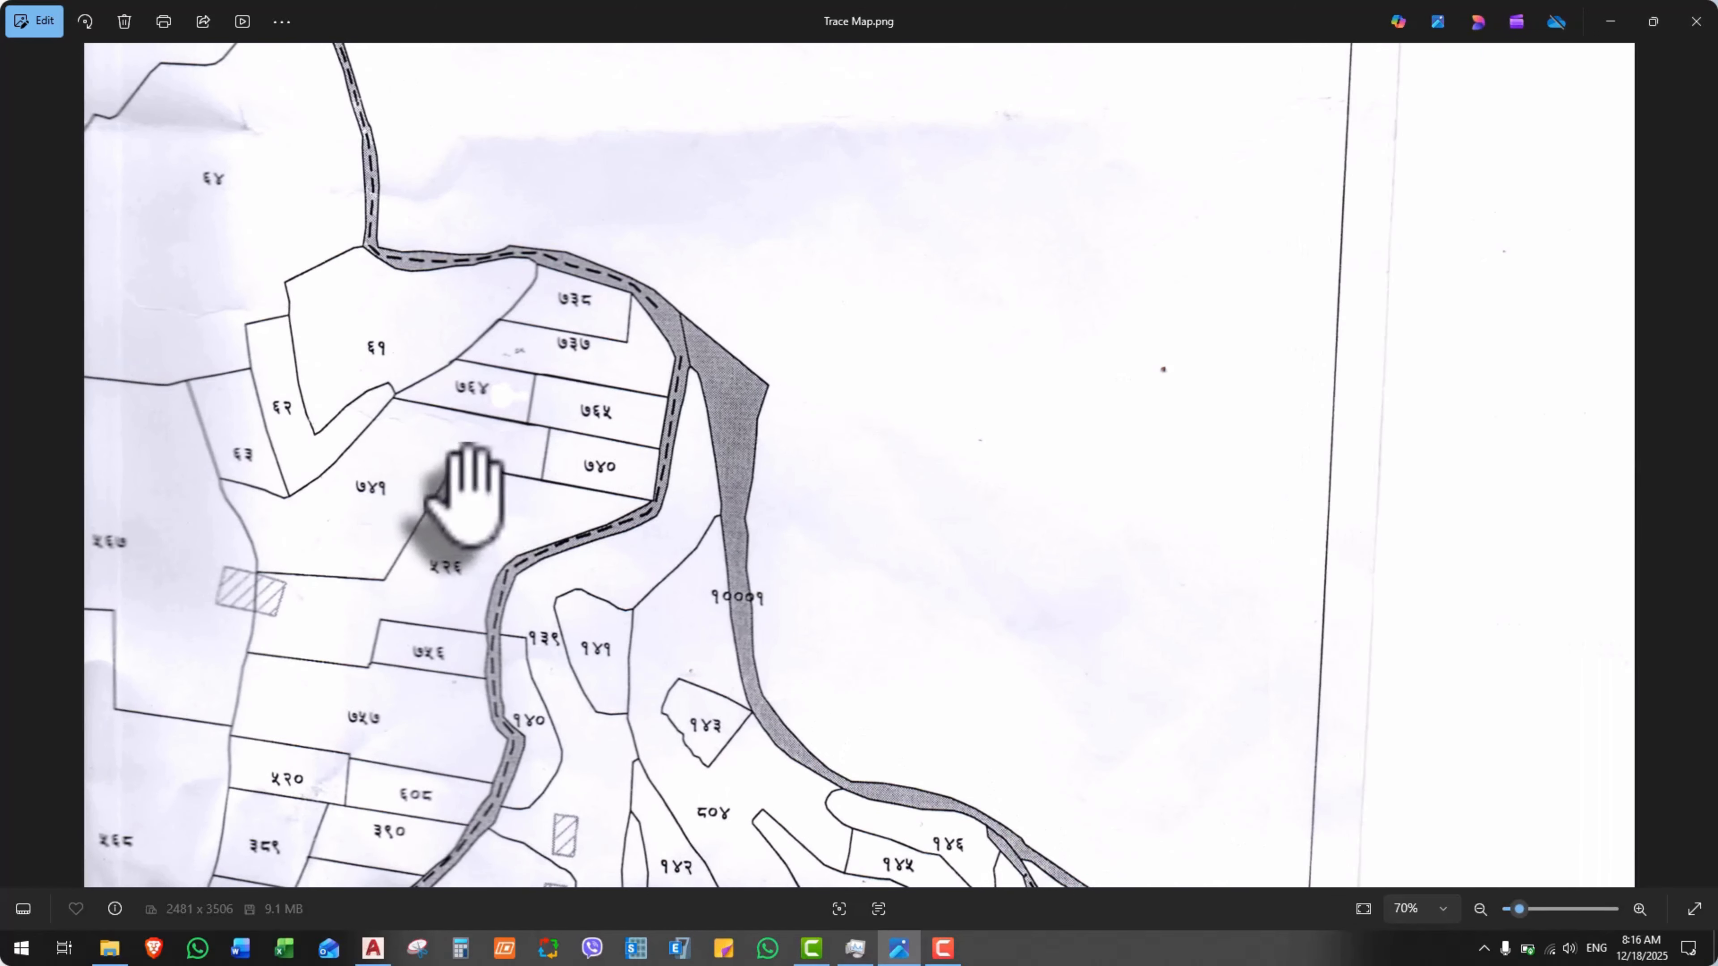
scroll(522, 470, "down", 5)
left_click(1695, 21)
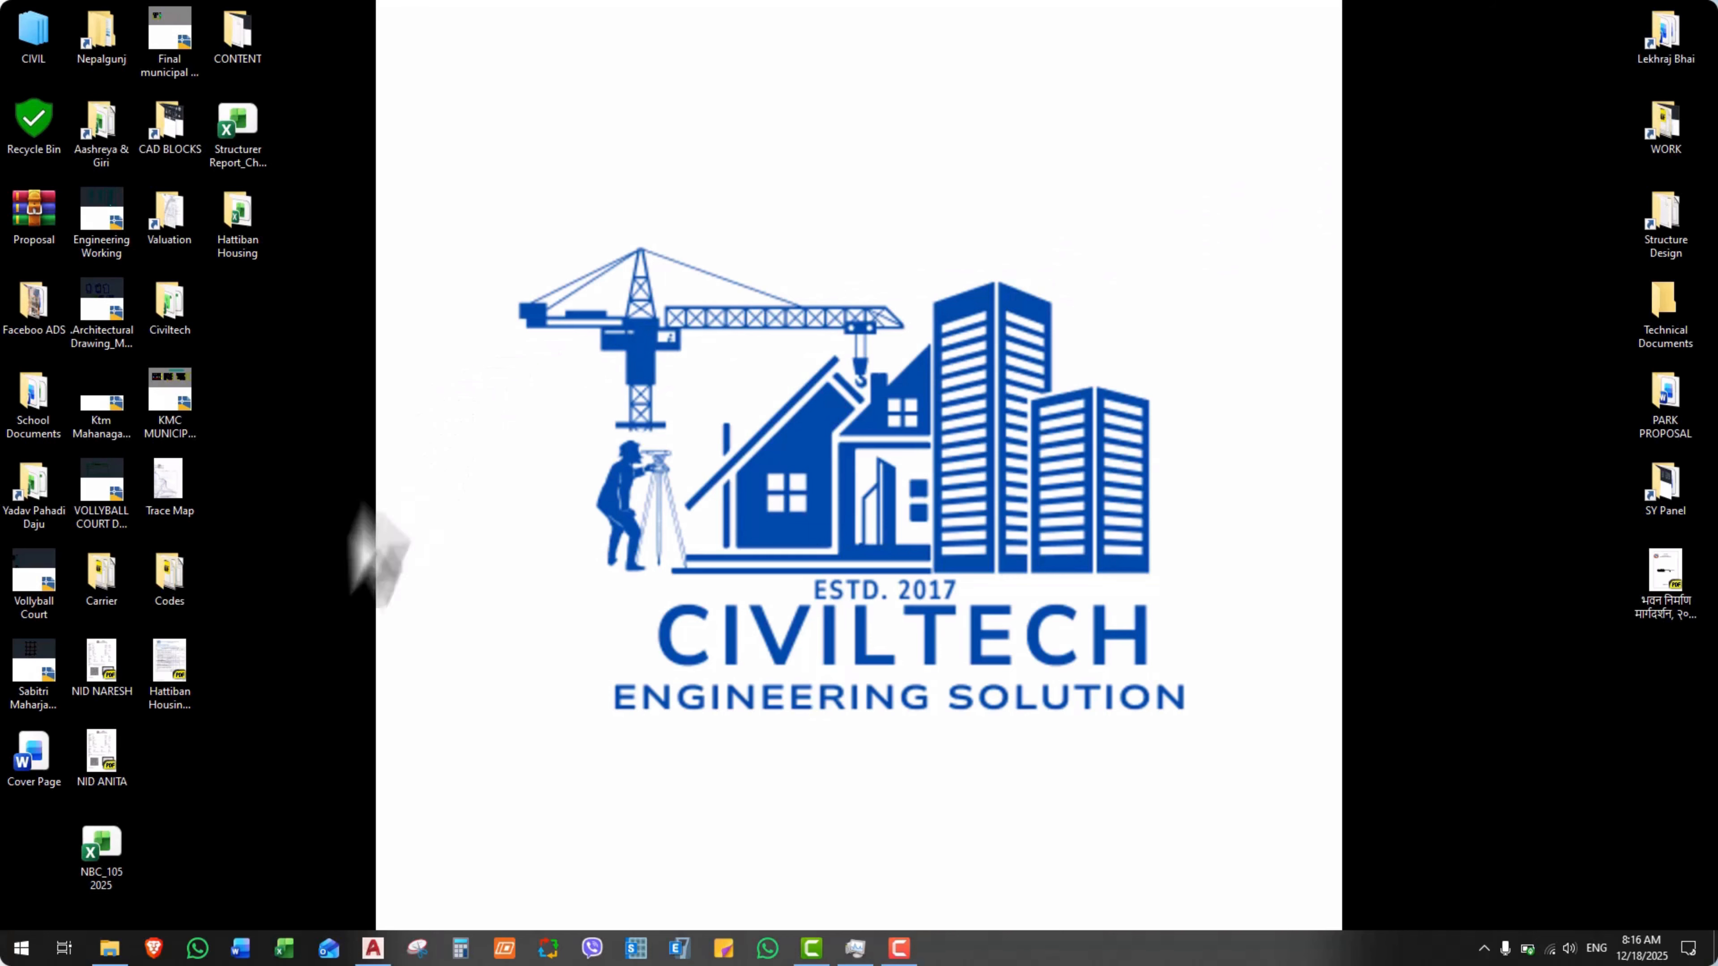
Switch to AutoCAD and select the Trace Map image from the Desktop for attachment as a raster image reference.
left_click(373, 948)
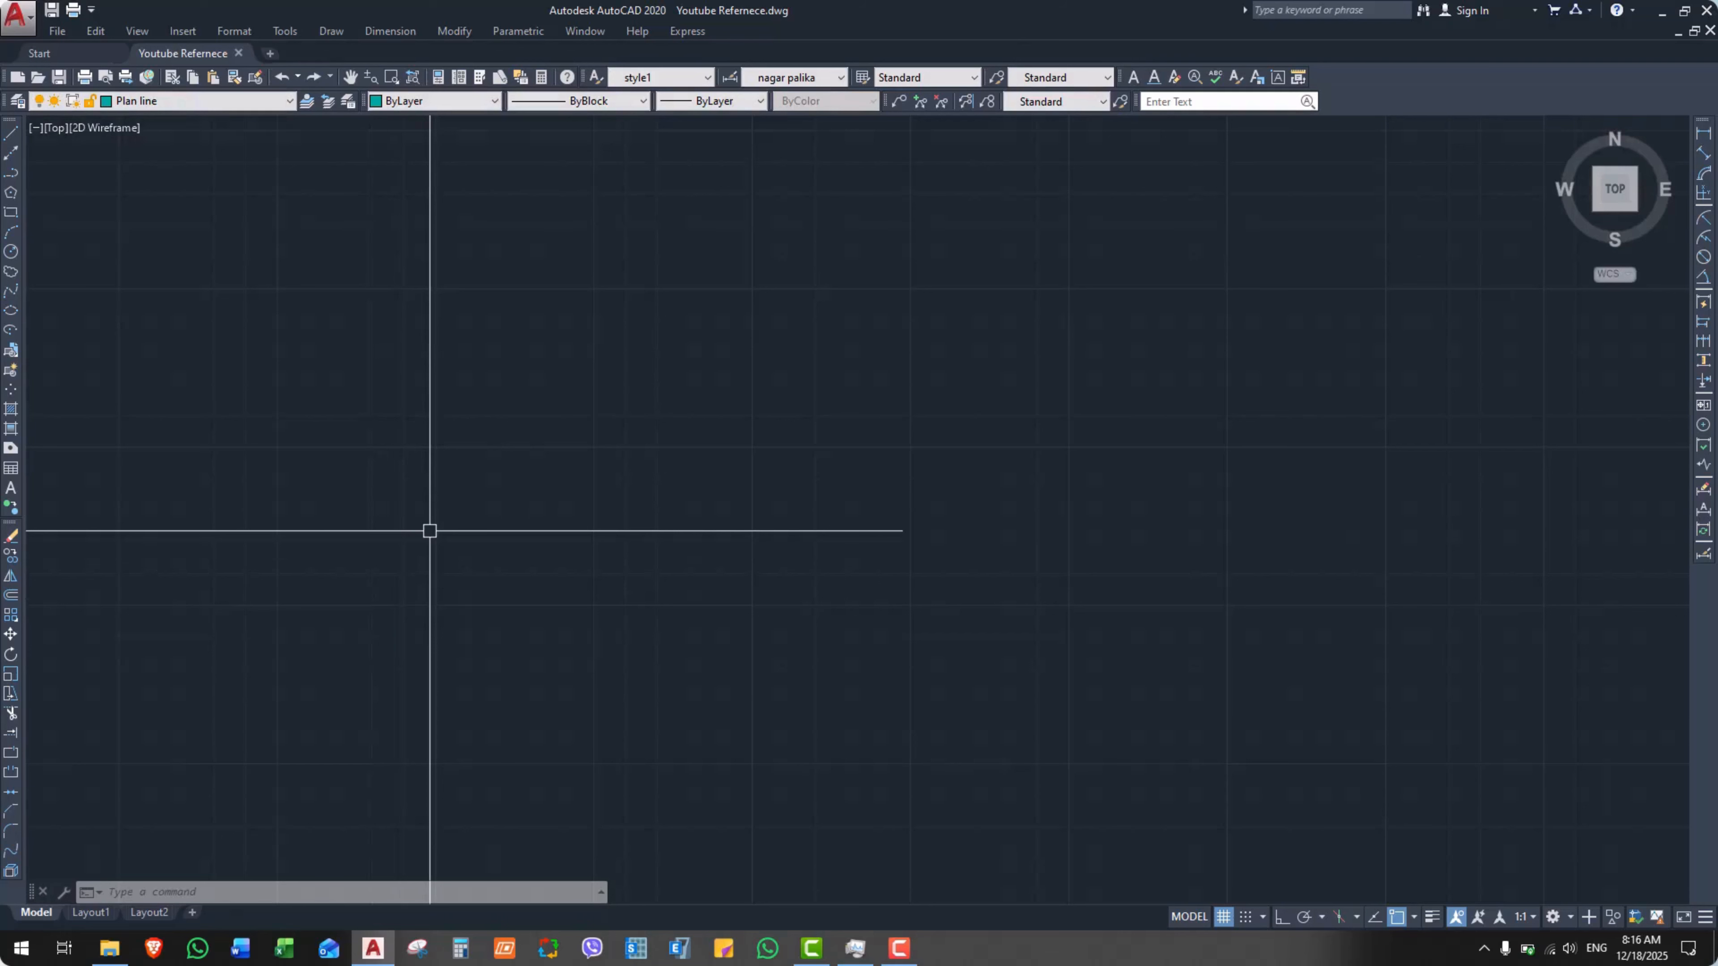
left_click(182, 31)
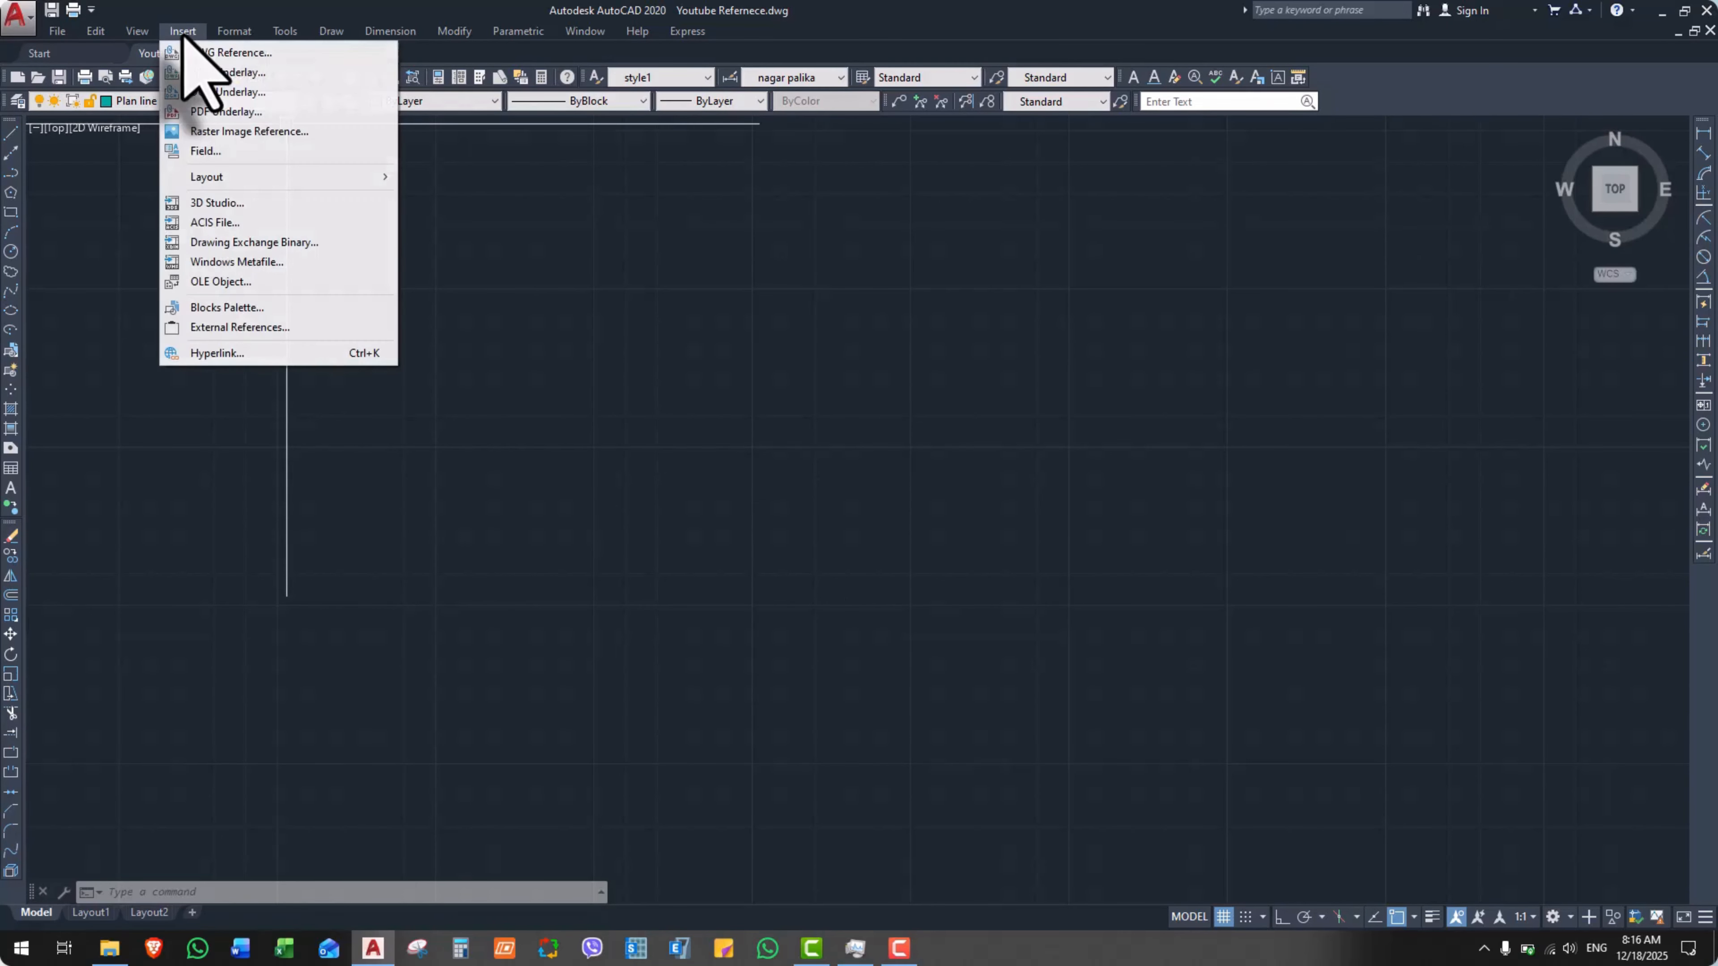
left_click(257, 131)
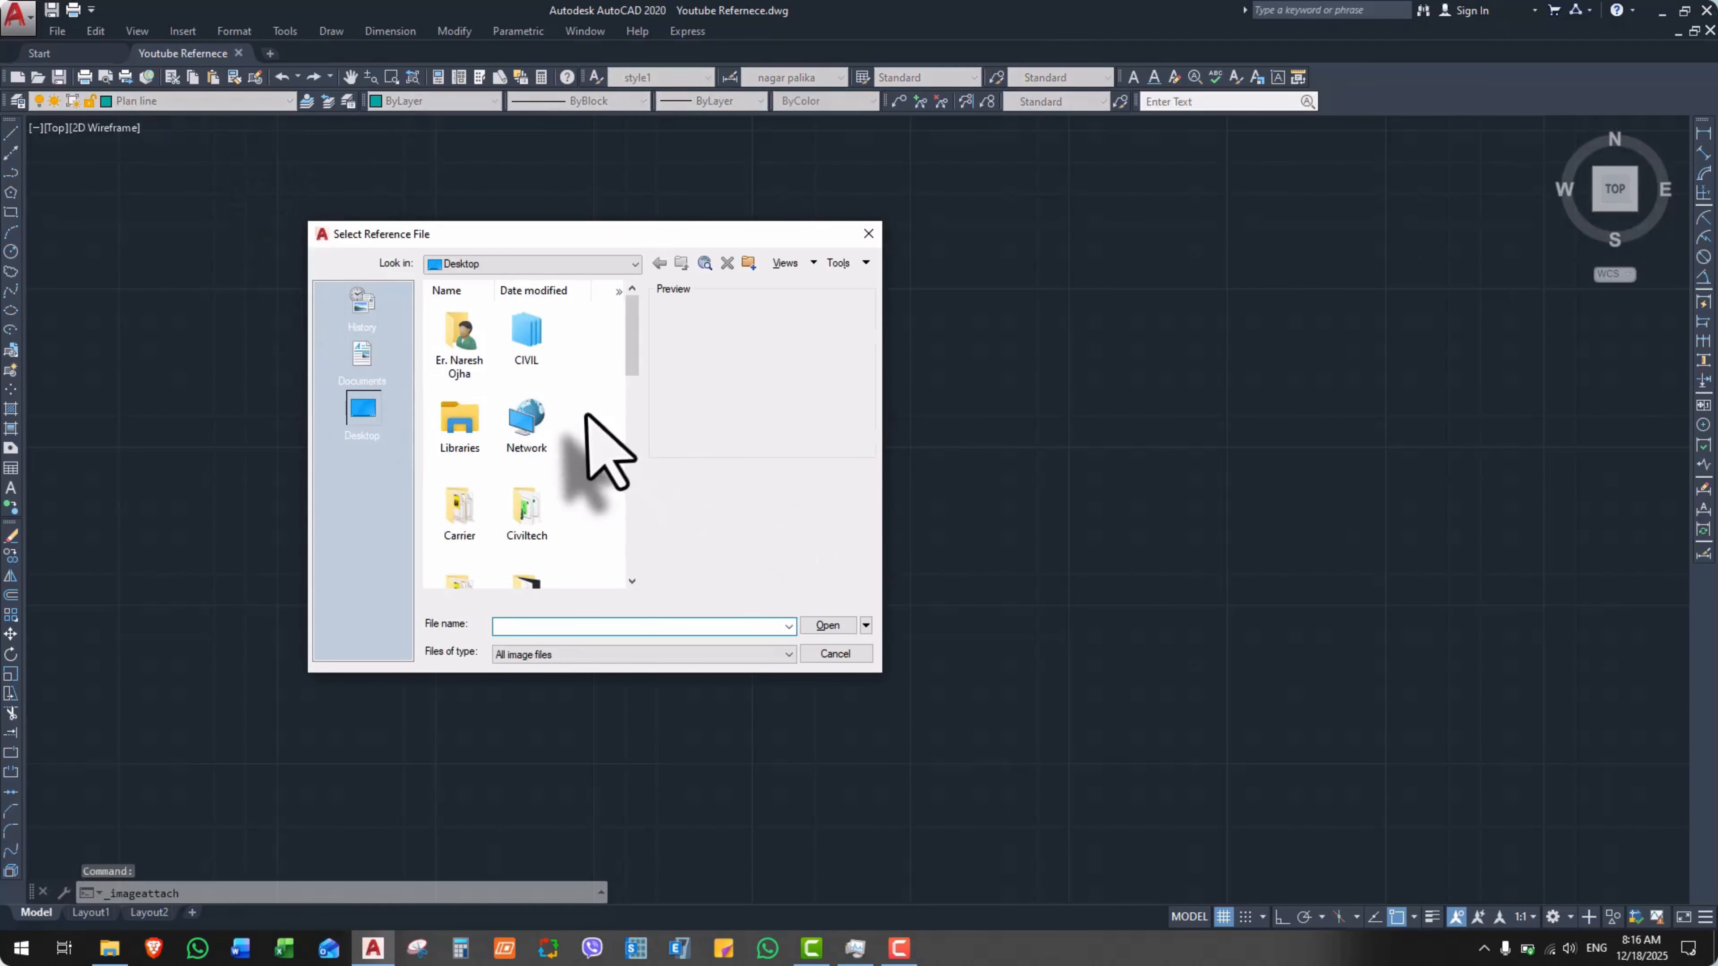
scroll(586, 426, "down", 5)
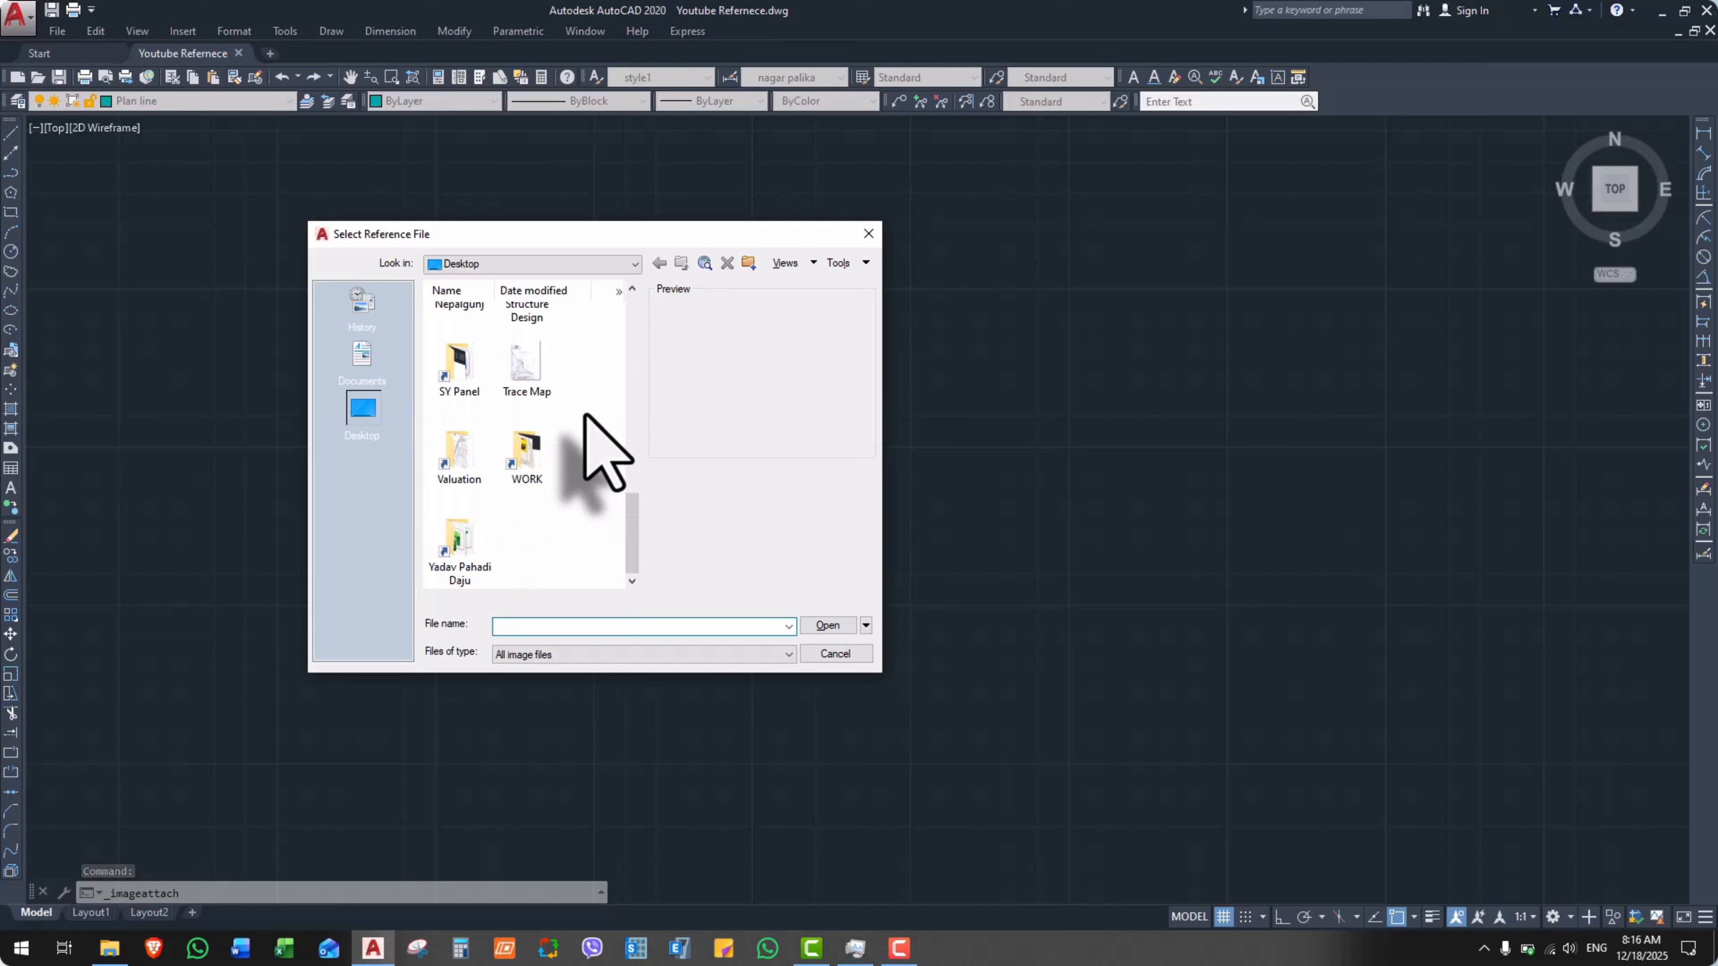
scroll(586, 418, "up", 3)
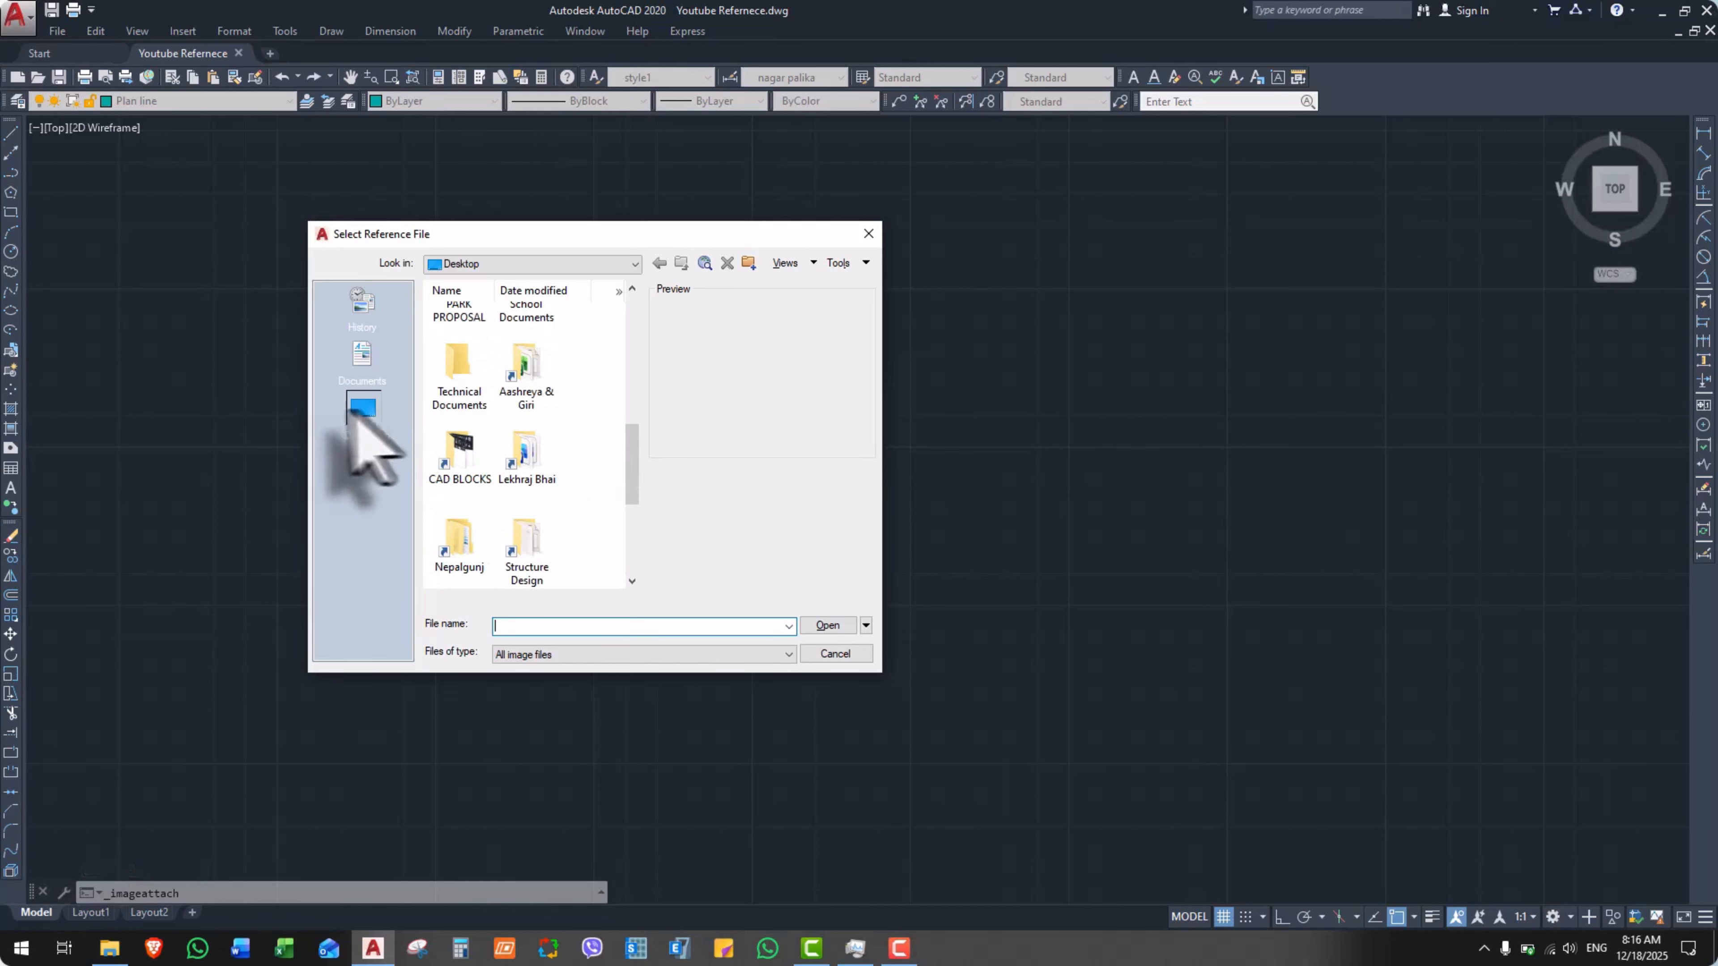
scroll(588, 405, "down", 3)
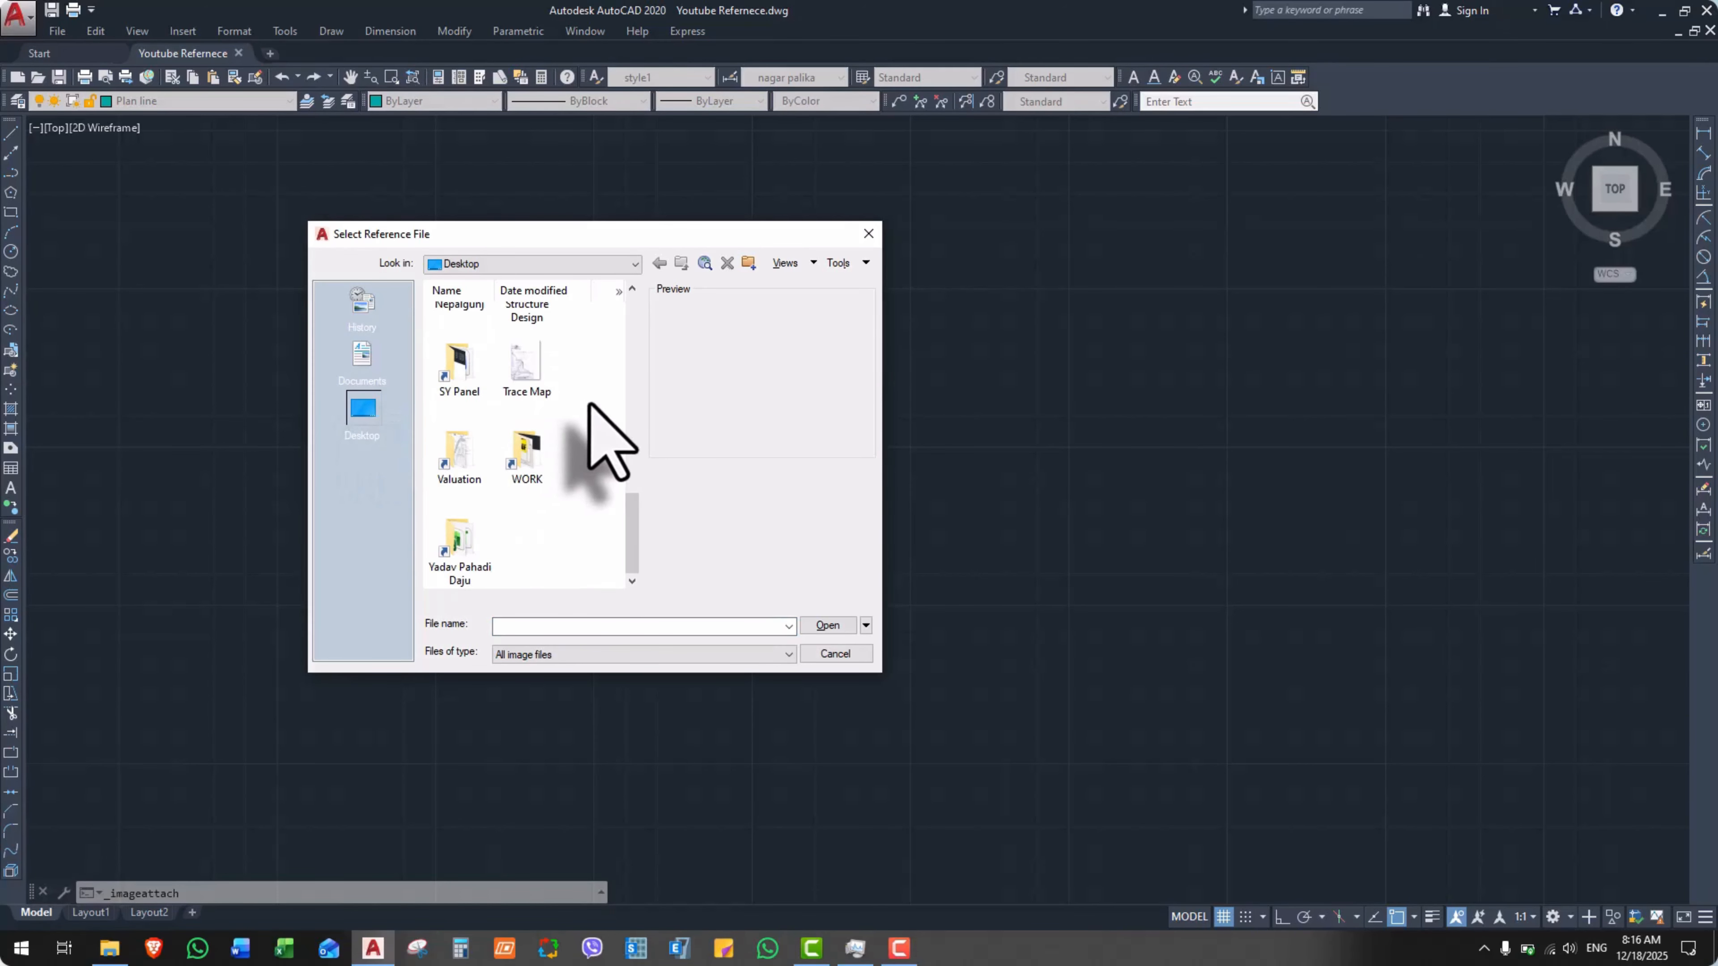
left_click(520, 379)
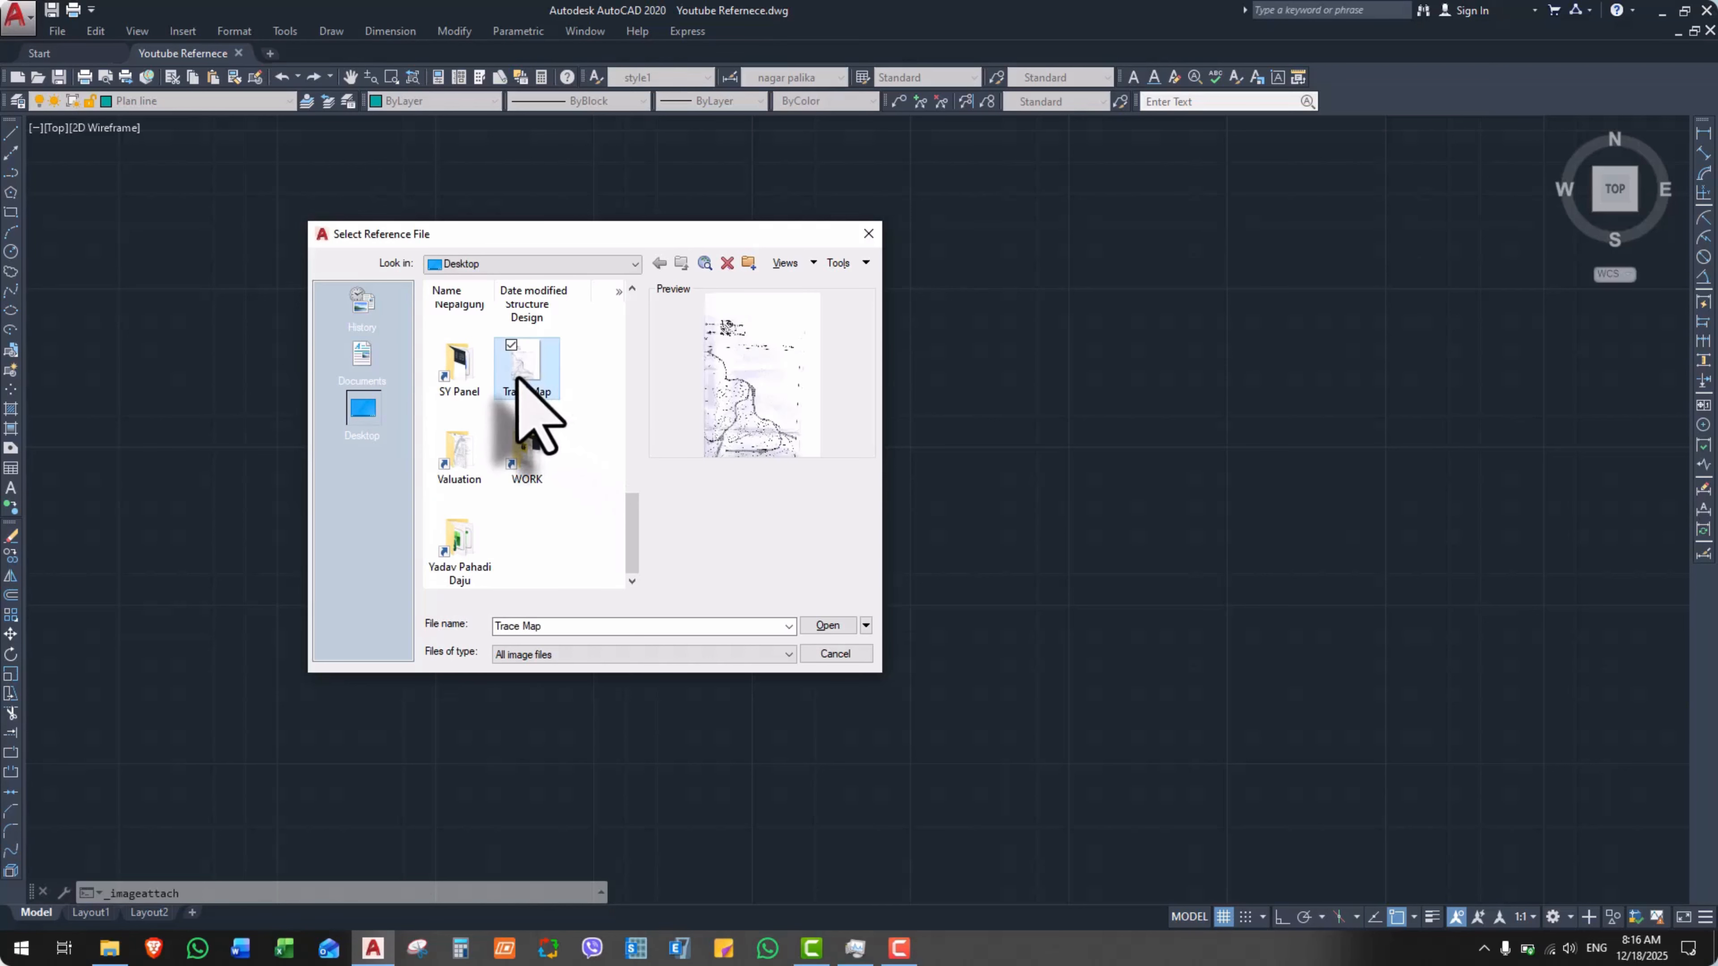
left_click(827, 625)
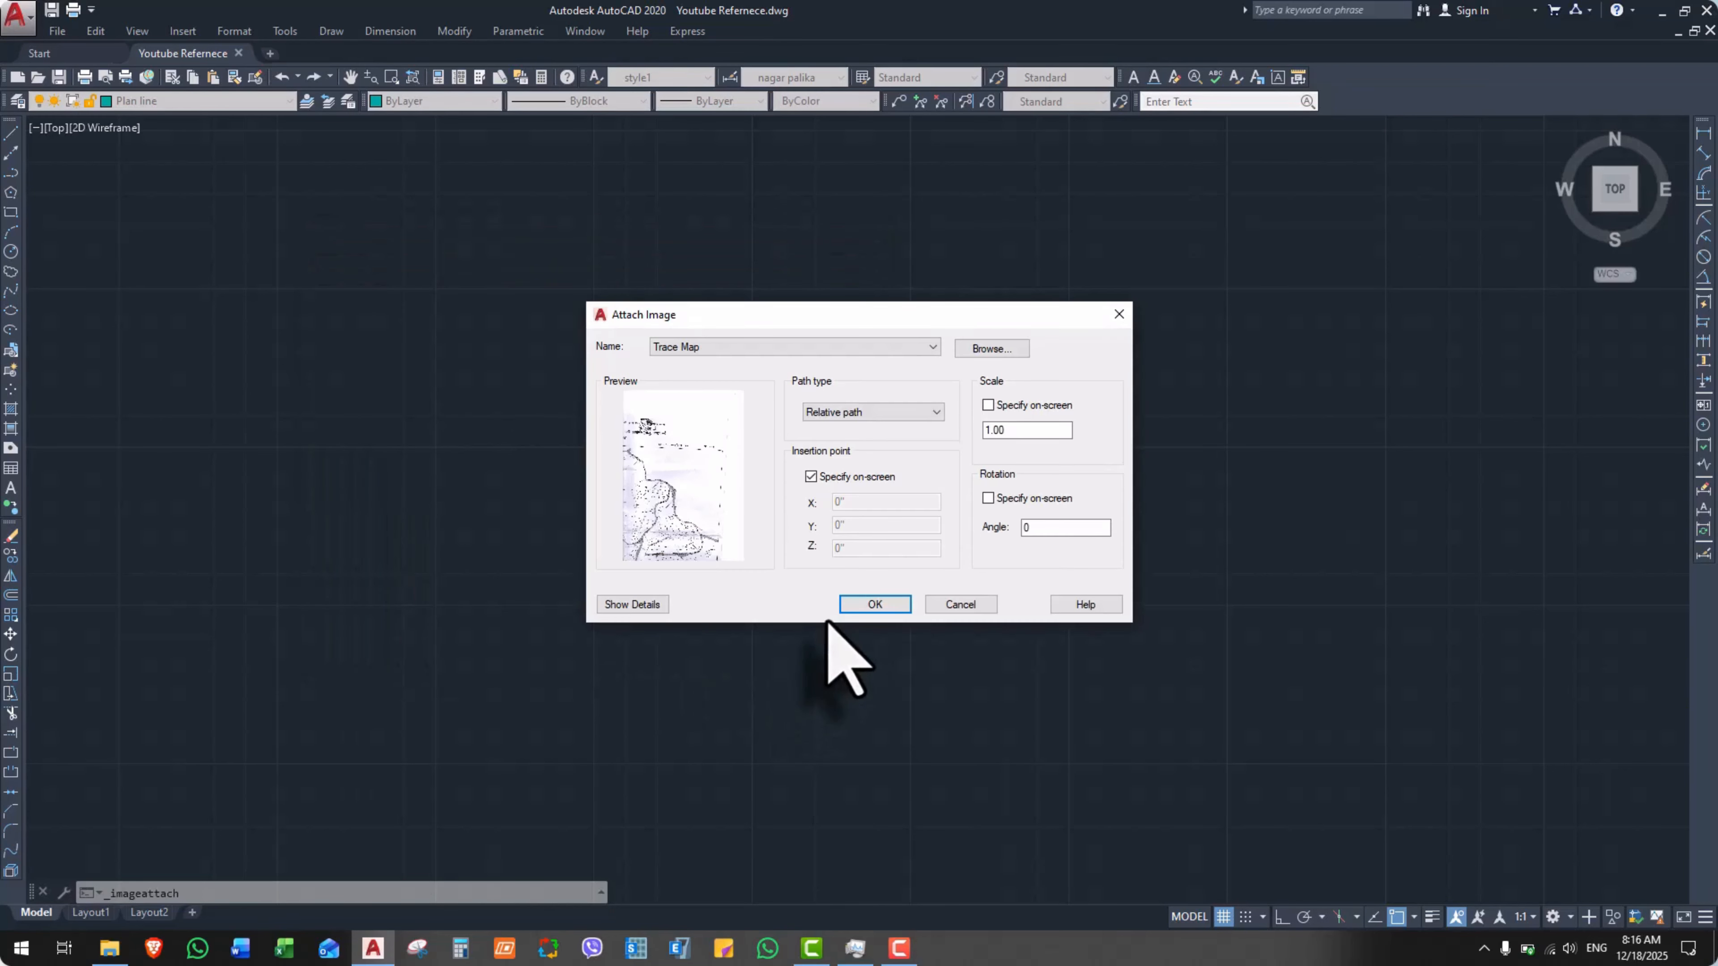
left_click_drag(822, 314, 771, 351)
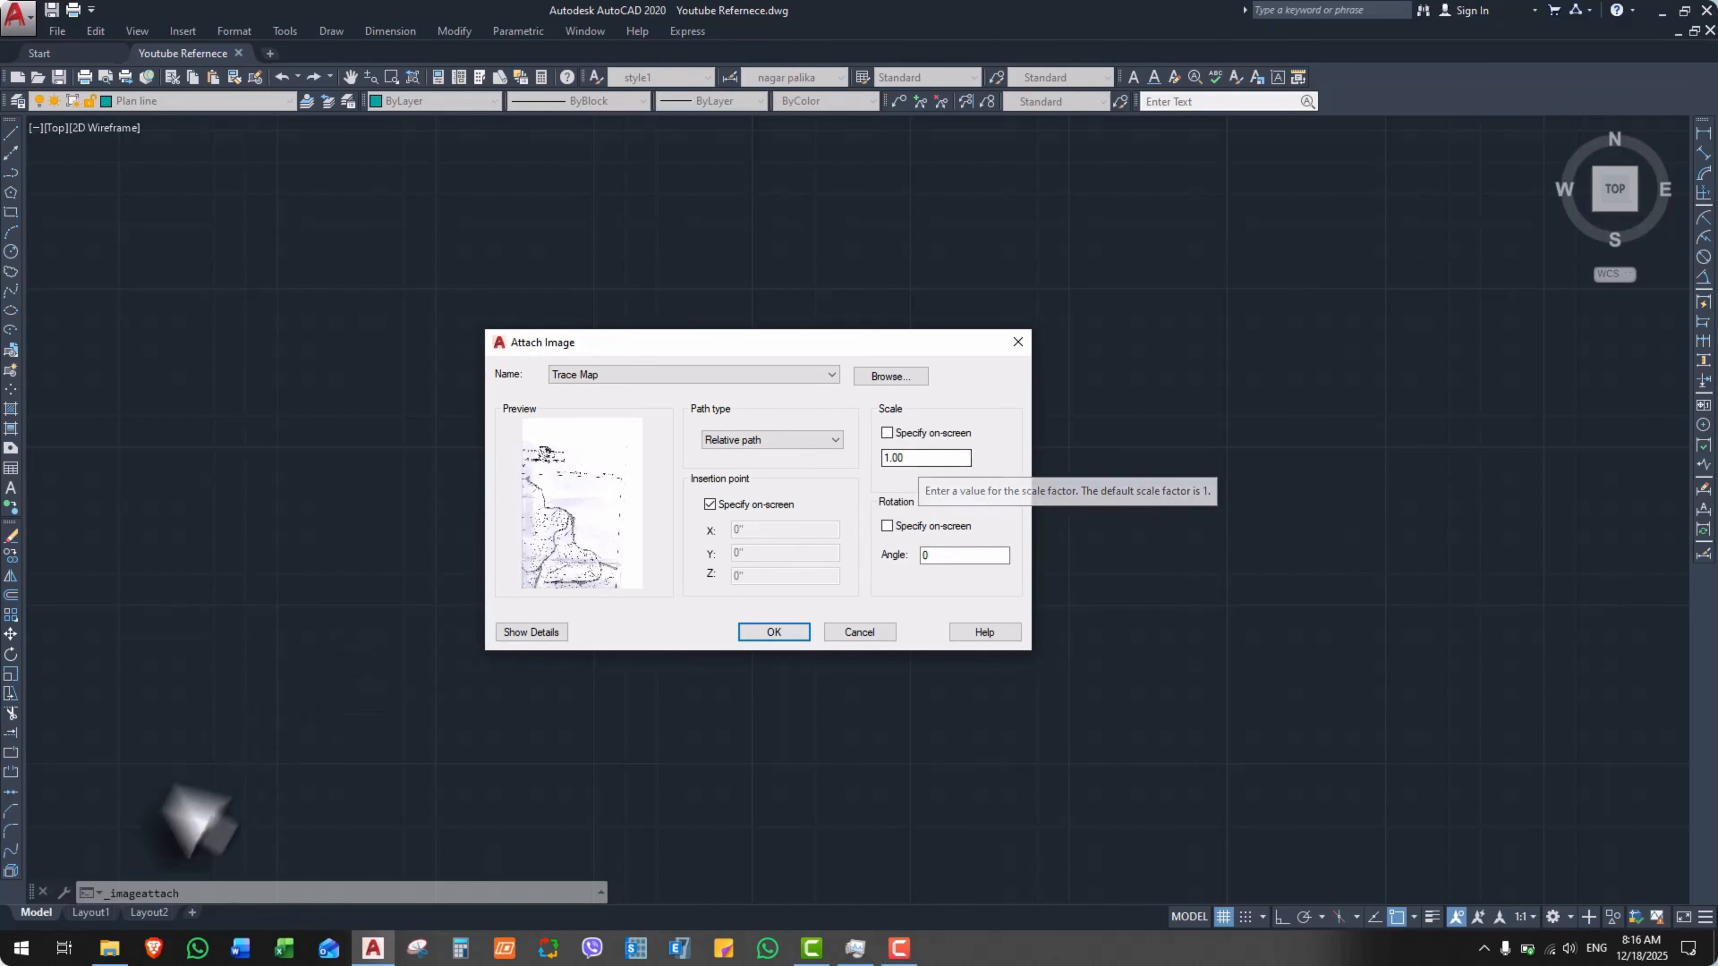
Open Trace Map.png from the Desktop folder, check the scale printed on the map, and return to AutoCAD.
left_click(109, 948)
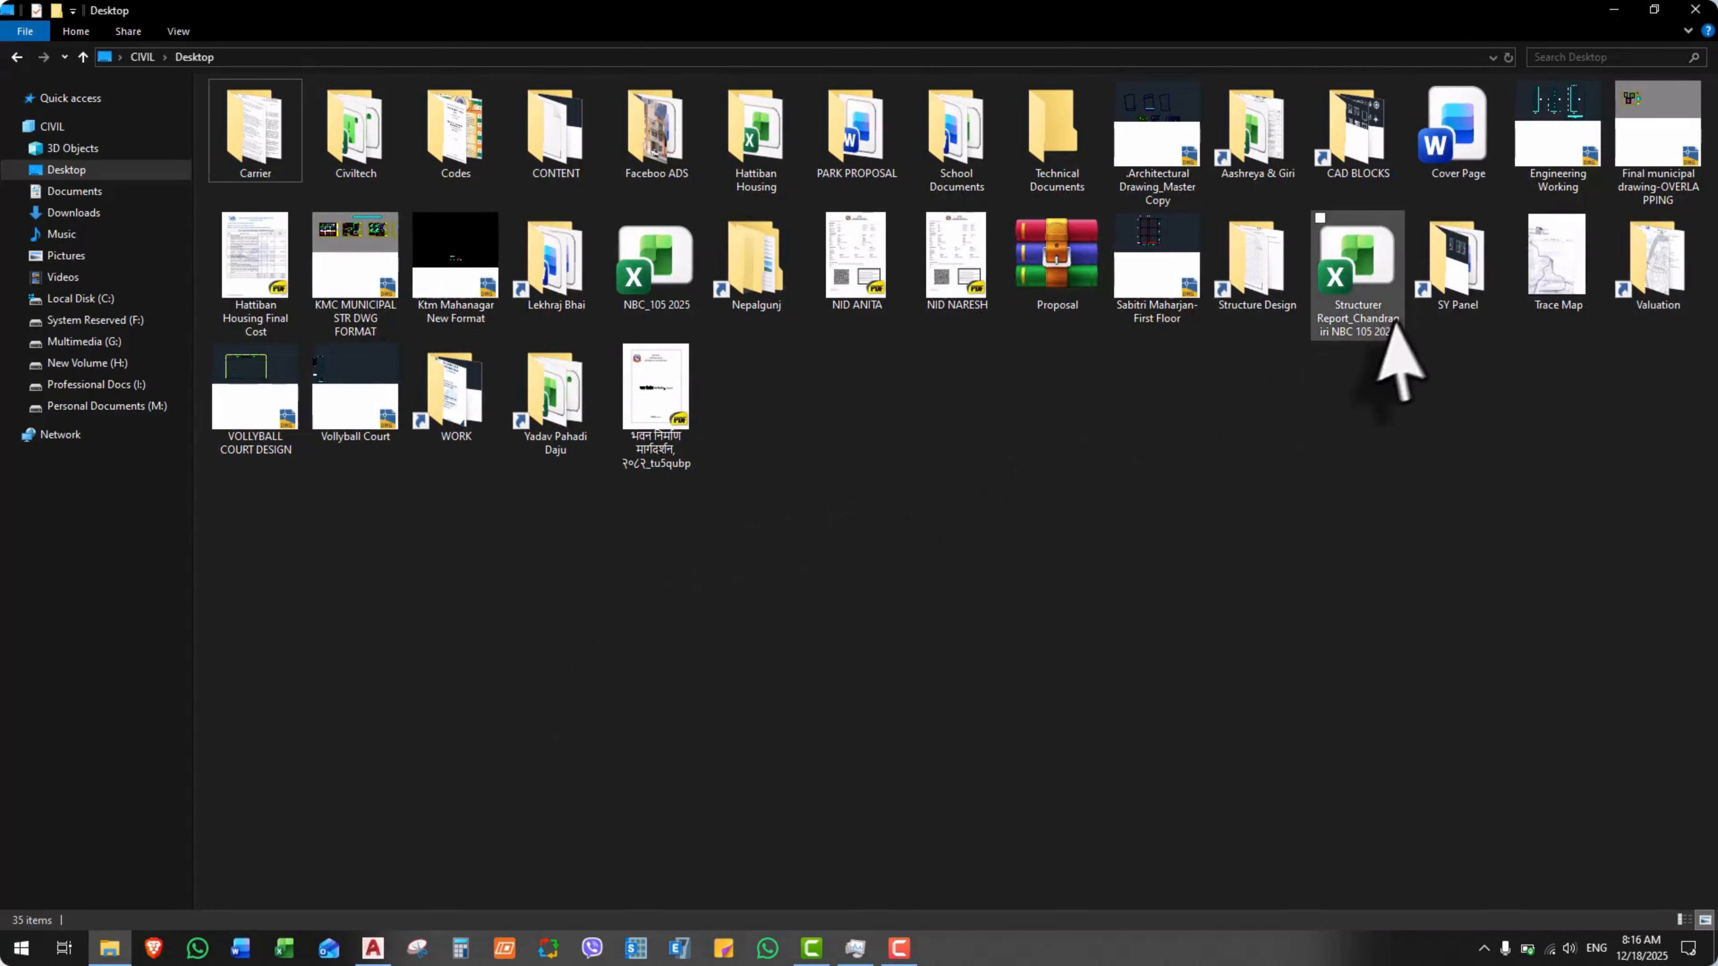
left_click(1554, 284)
double_click(1555, 270)
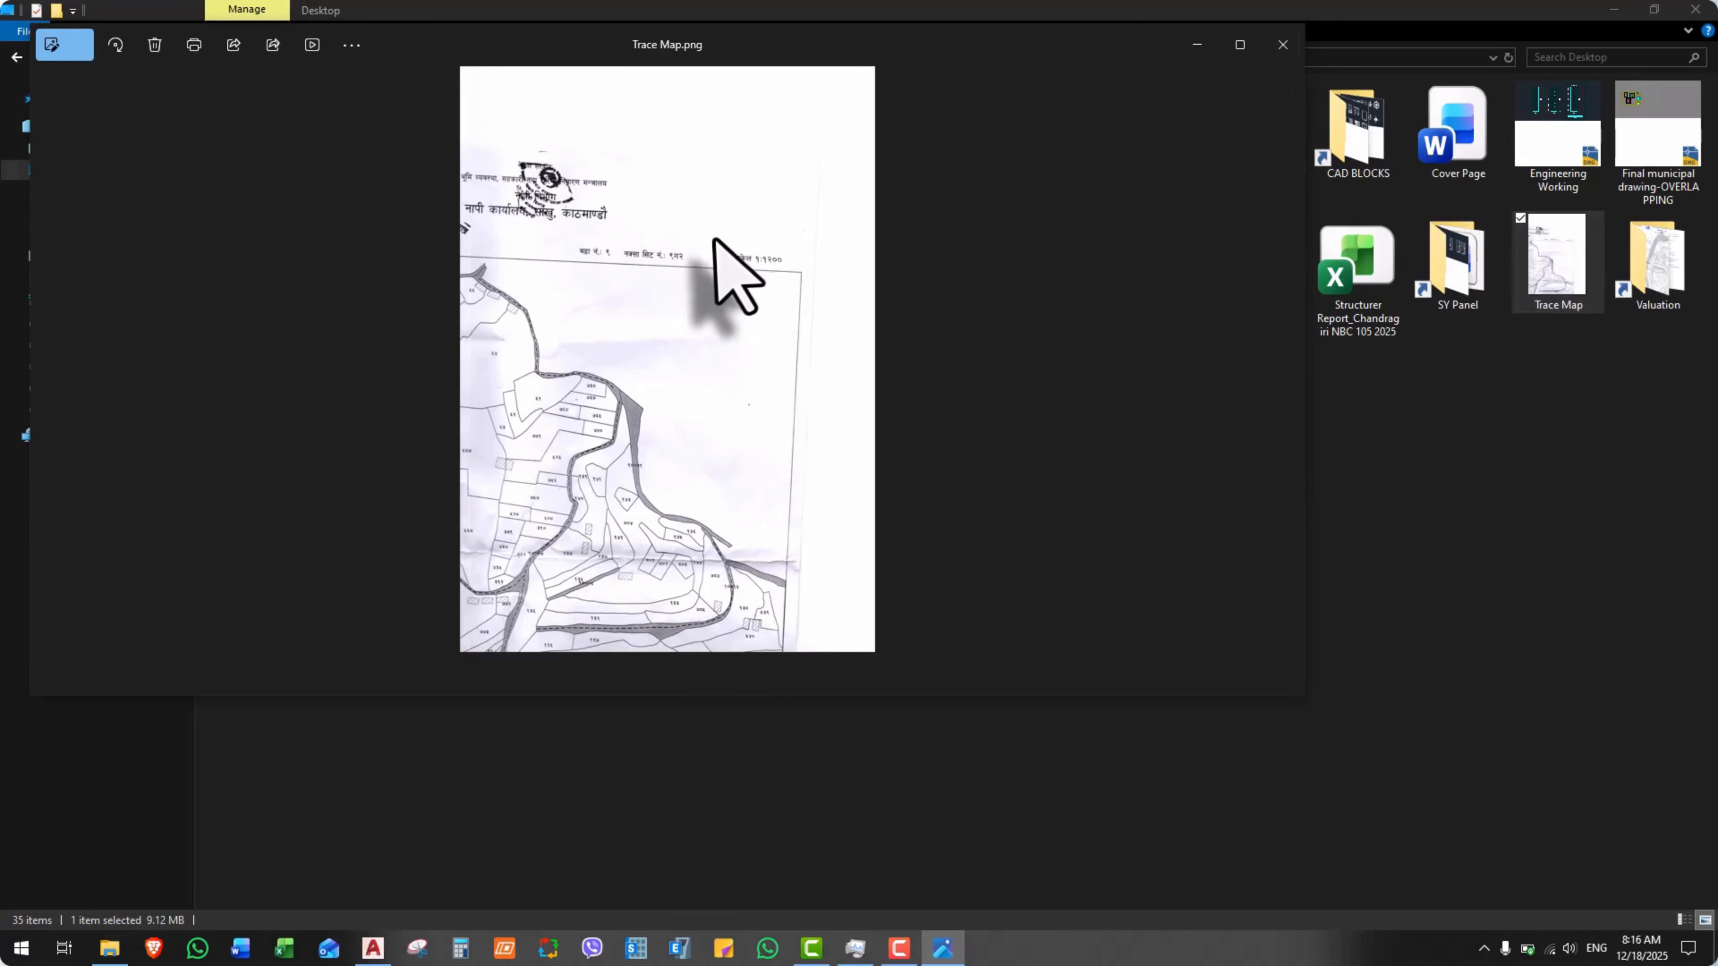
scroll(744, 277, "up", 2)
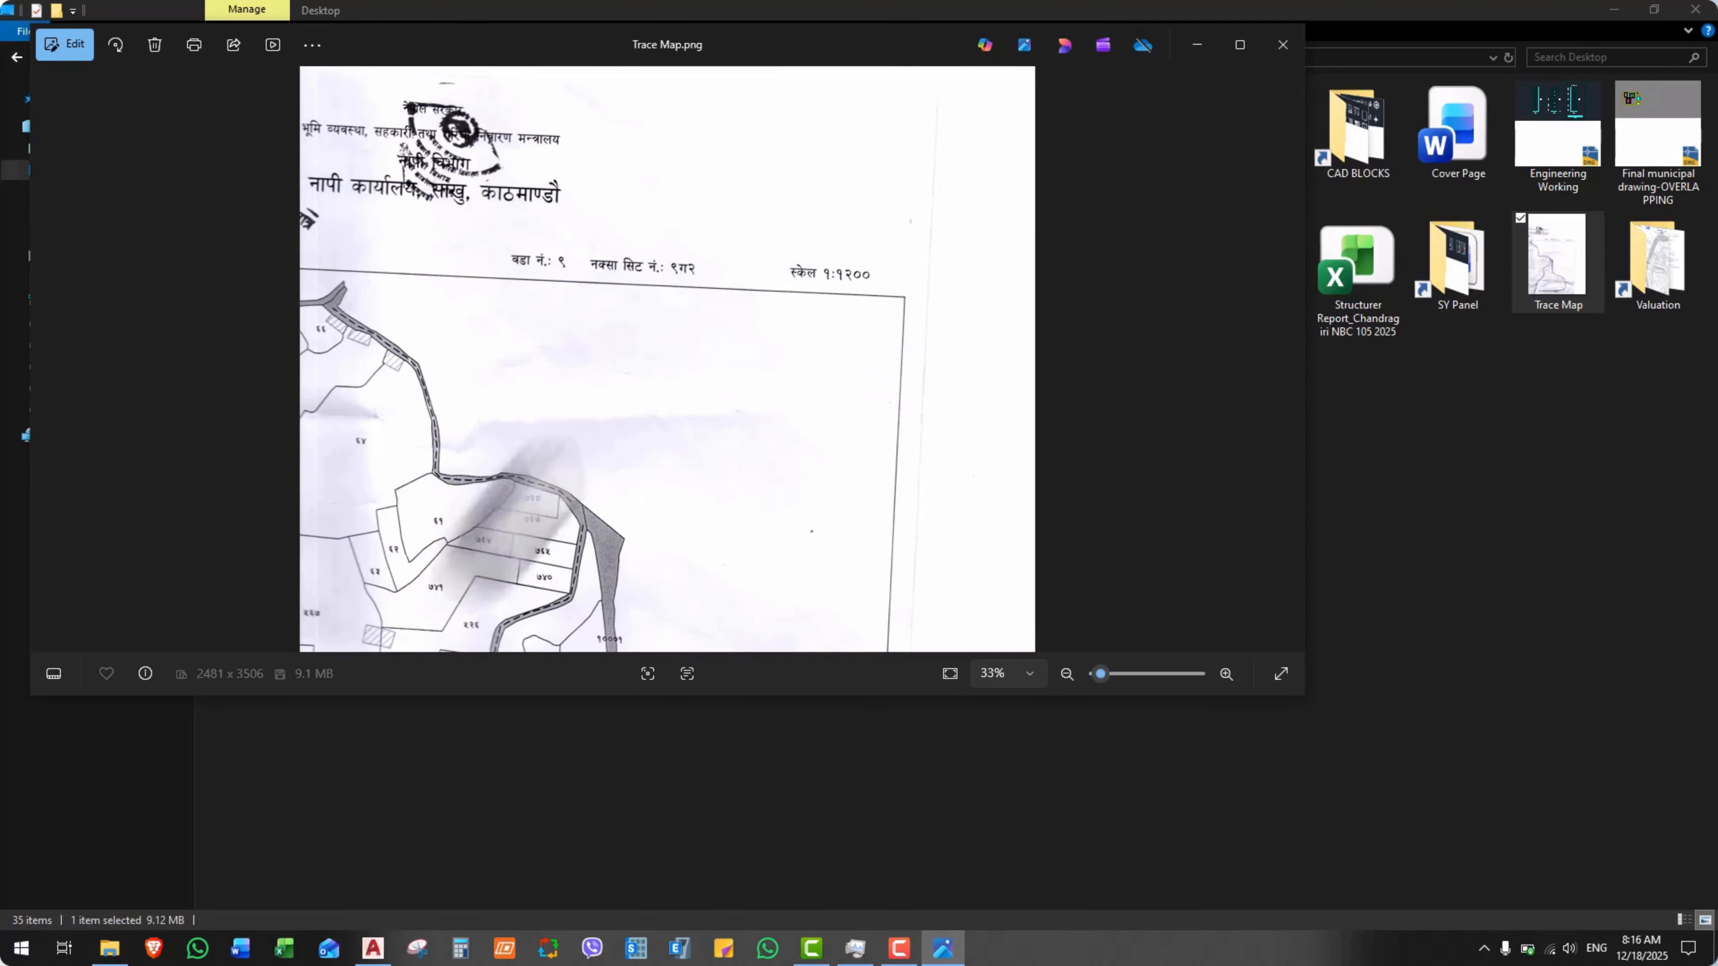
left_click(373, 948)
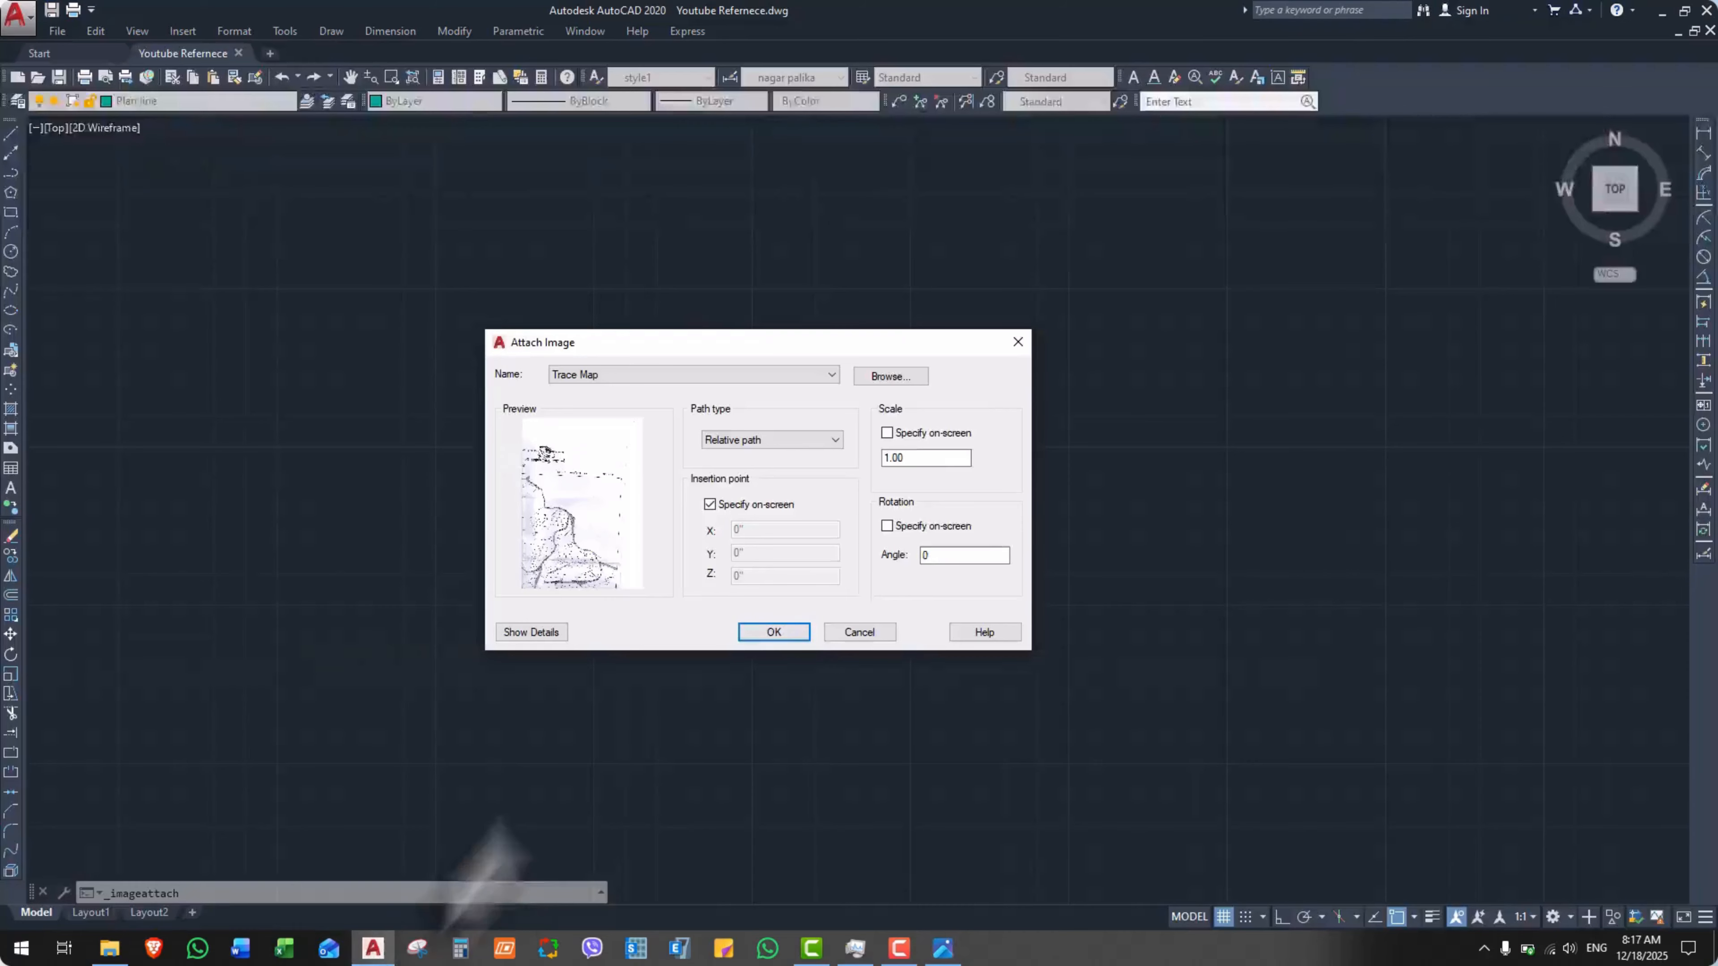
Set the image's scale factor to 1200, checking it against the map's printed scale, and place the image in the drawing.
double_click(927, 457)
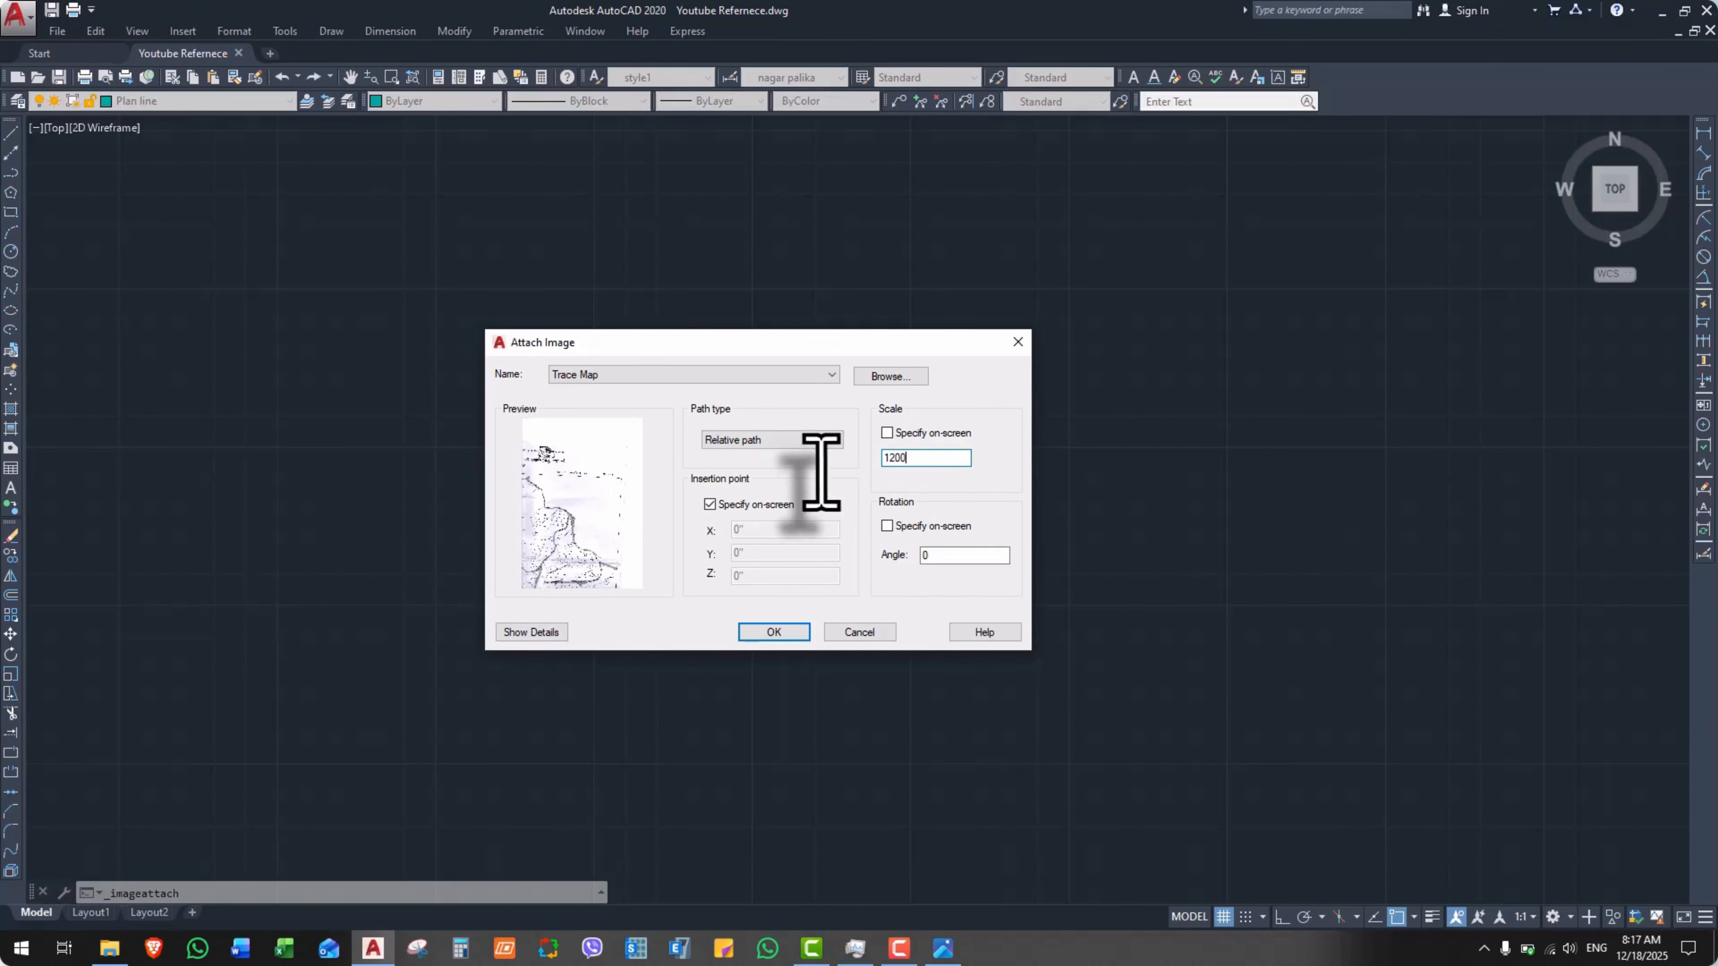
left_click(942, 947)
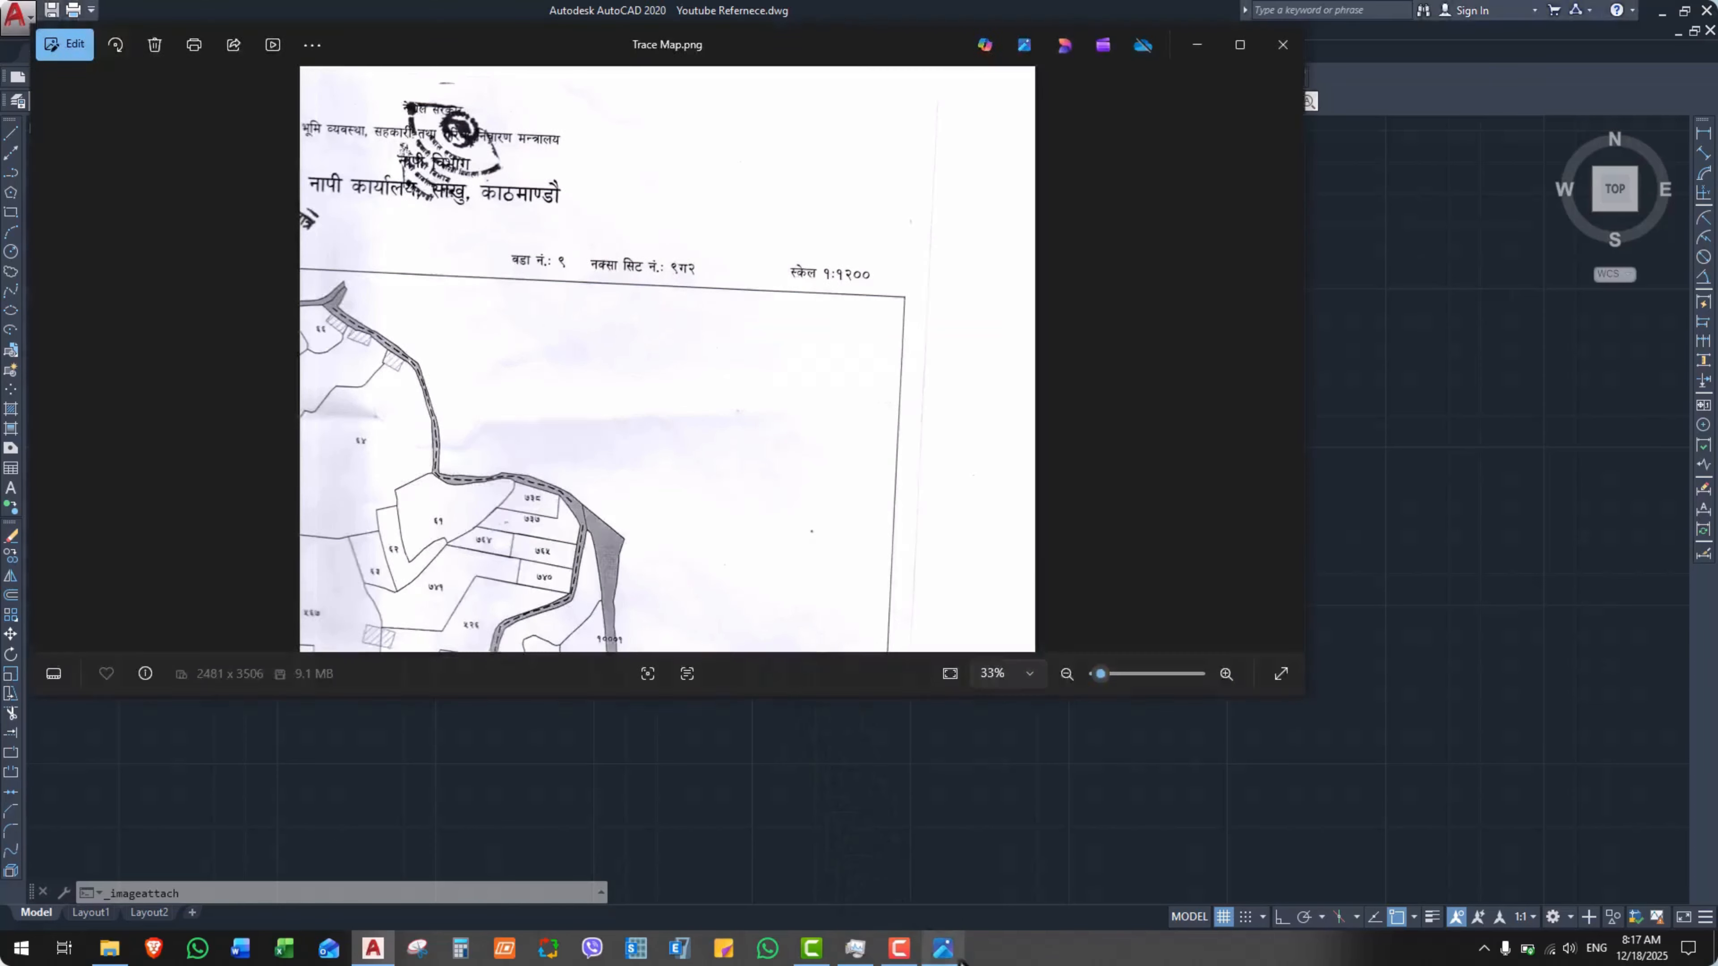
scroll(728, 384, "down", 2)
scroll(788, 318, "up", 2)
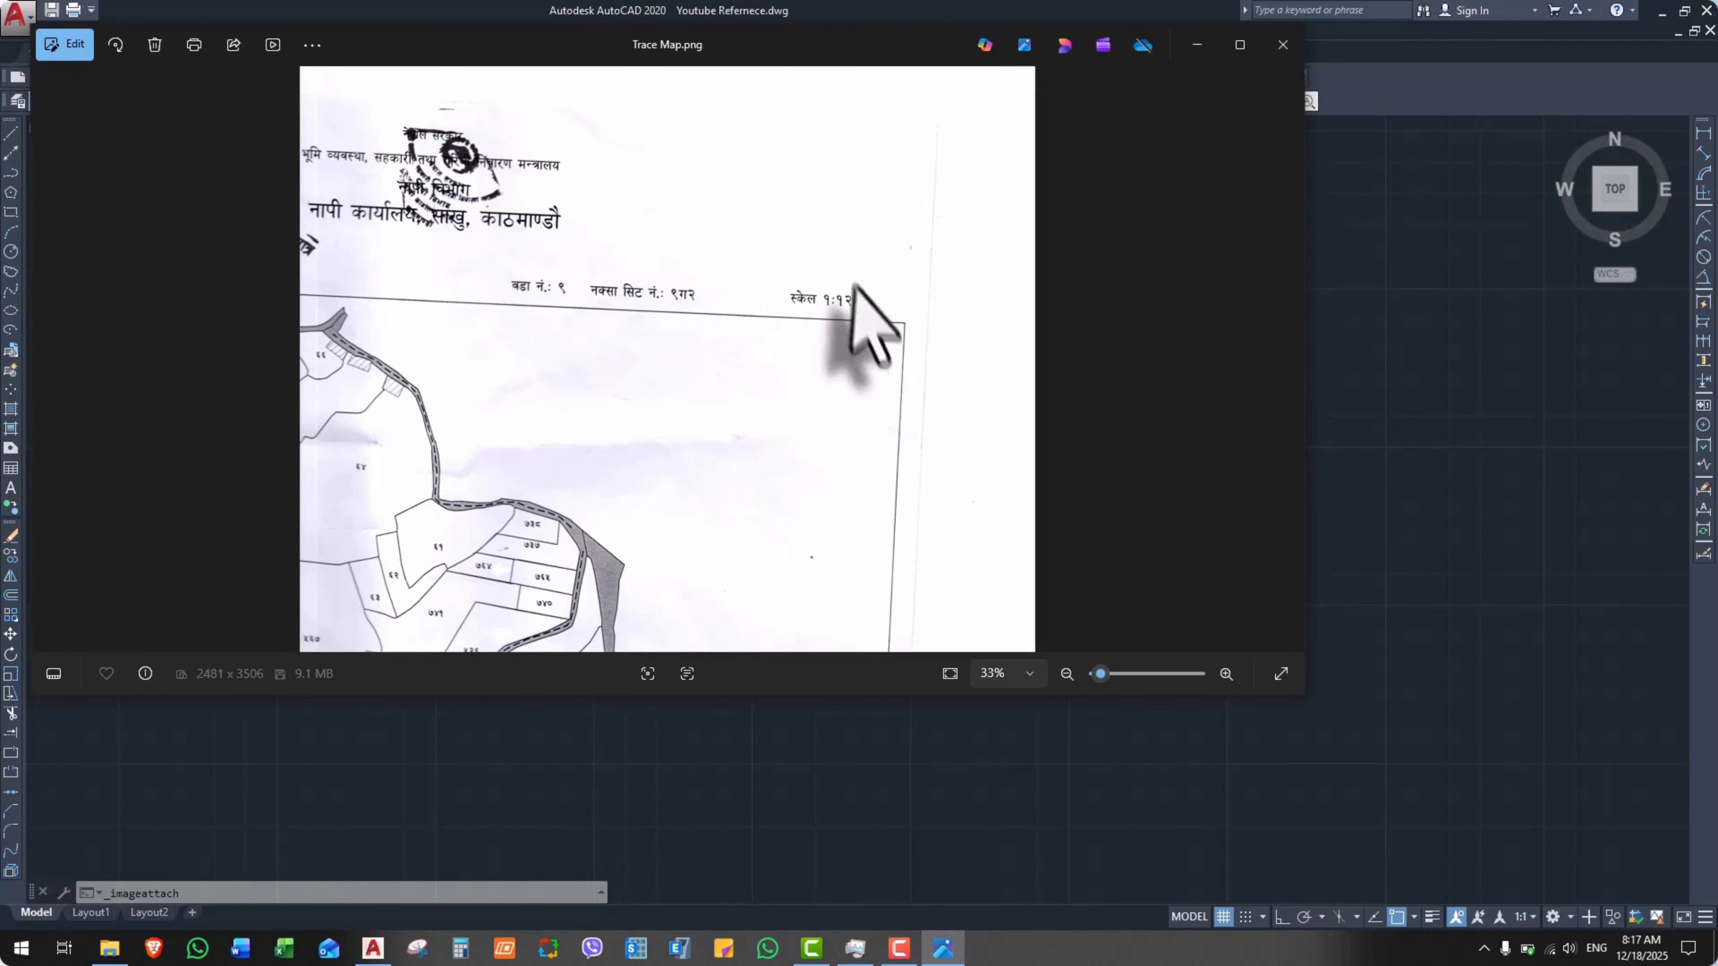
left_click(372, 948)
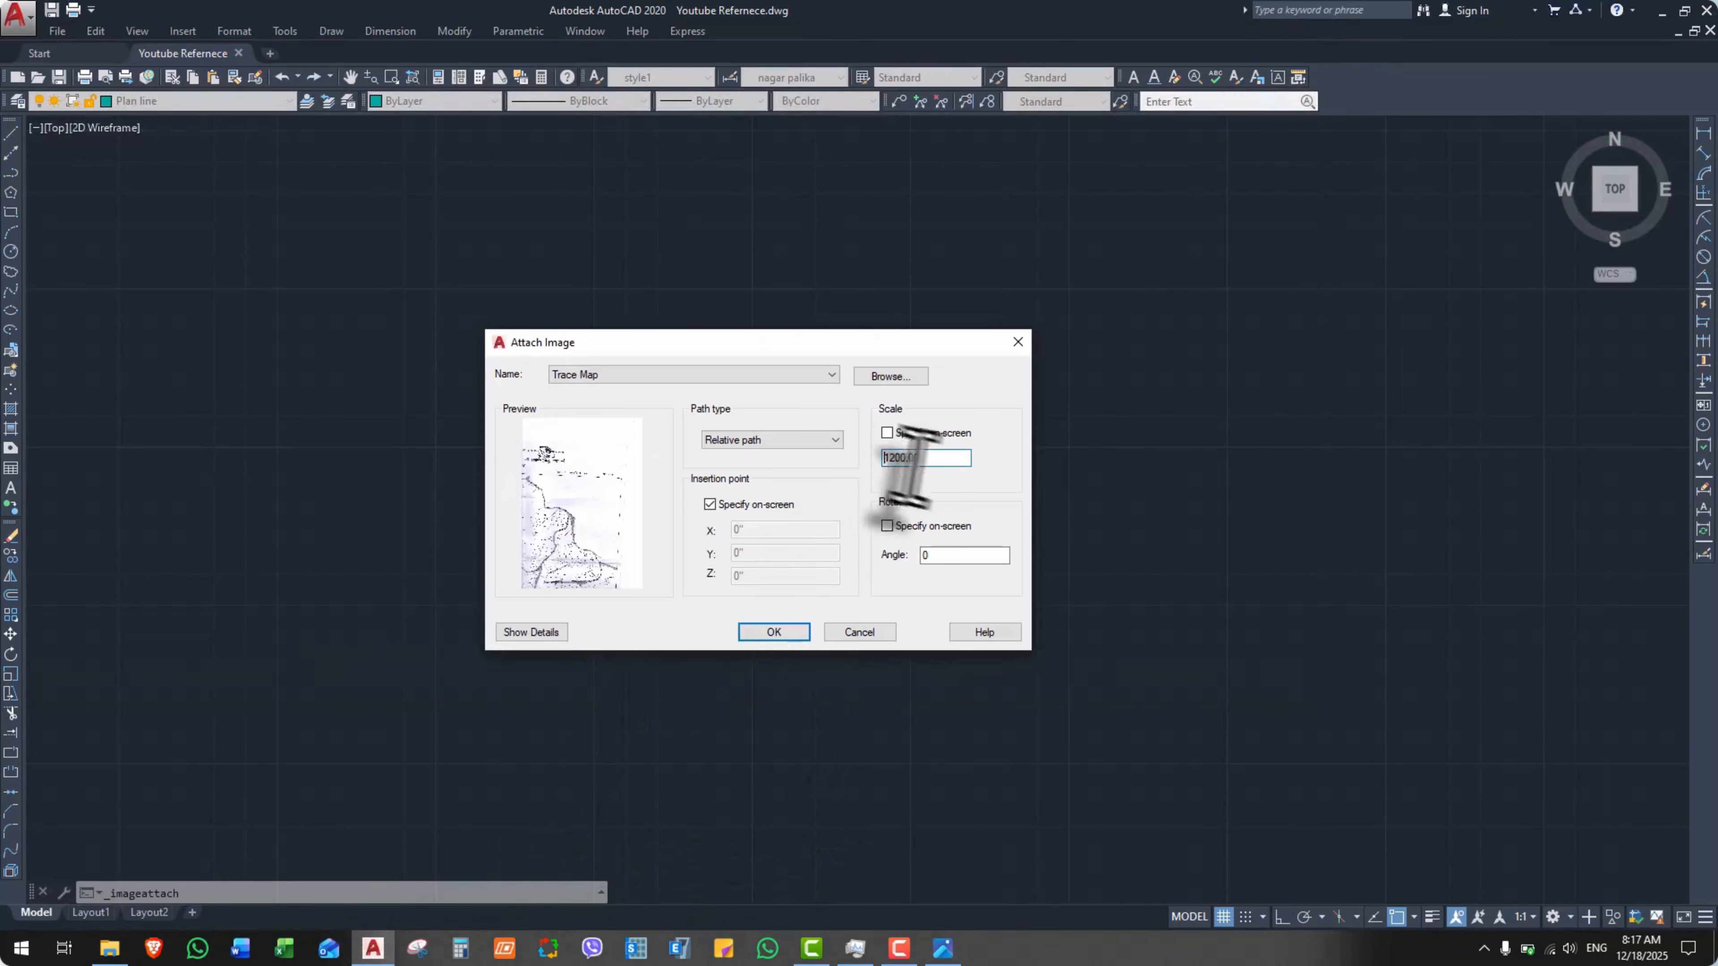
double_click(959, 467)
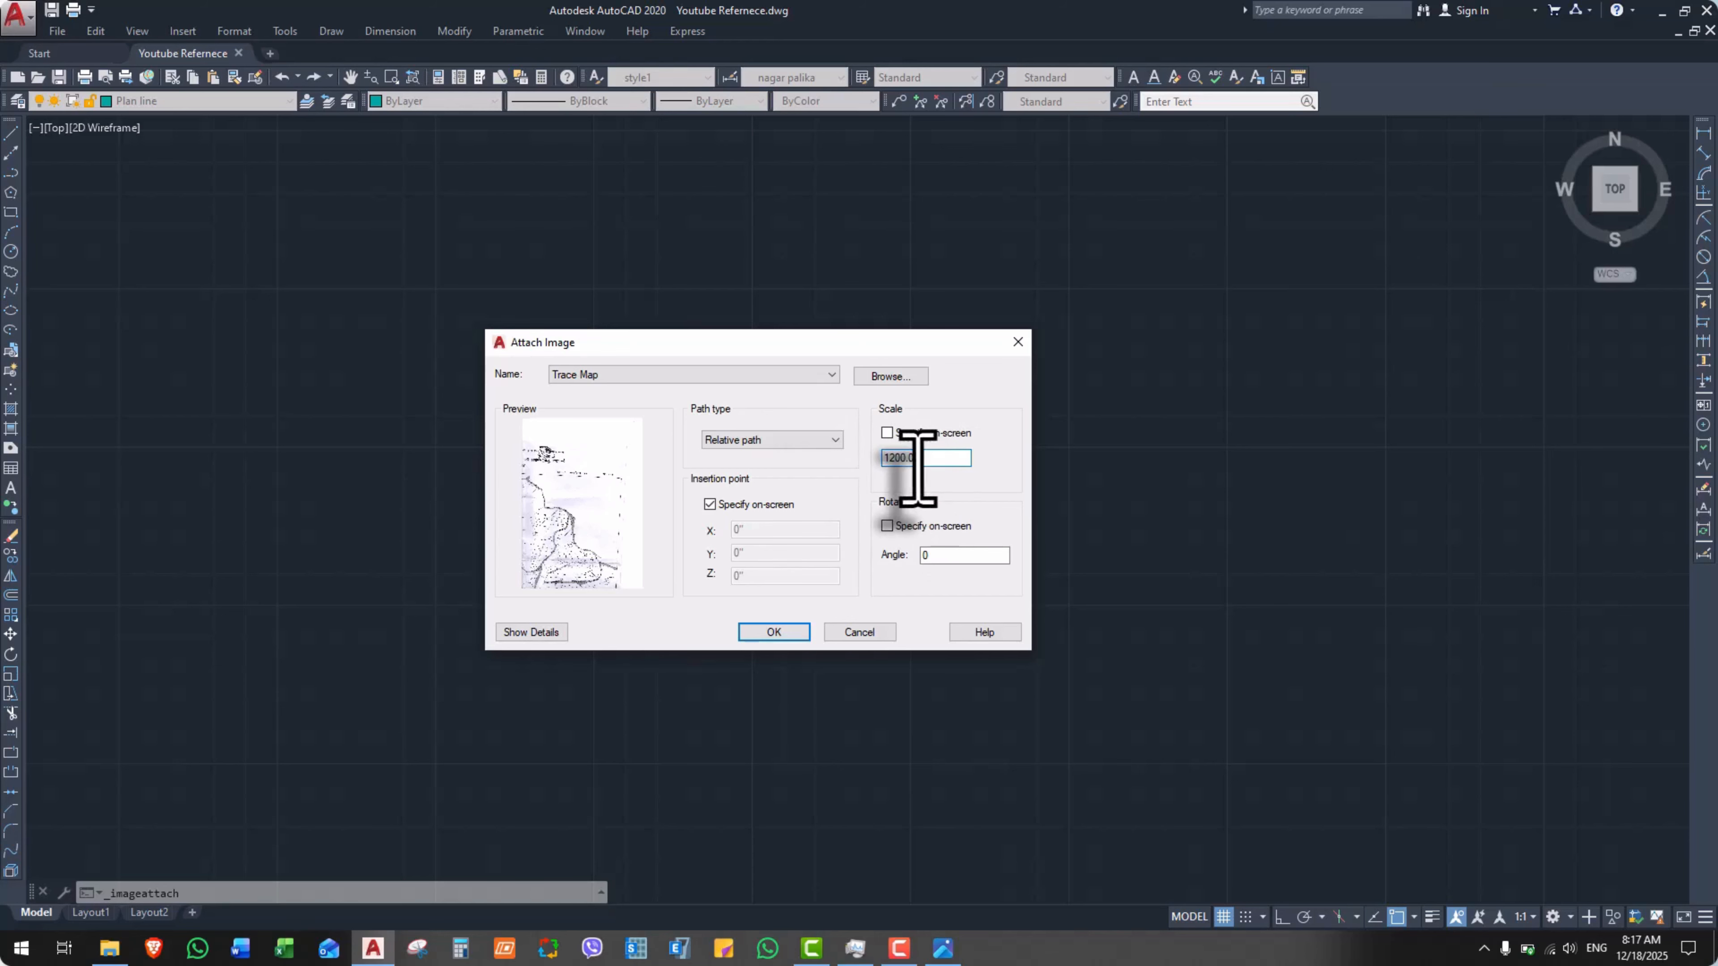
left_click(772, 632)
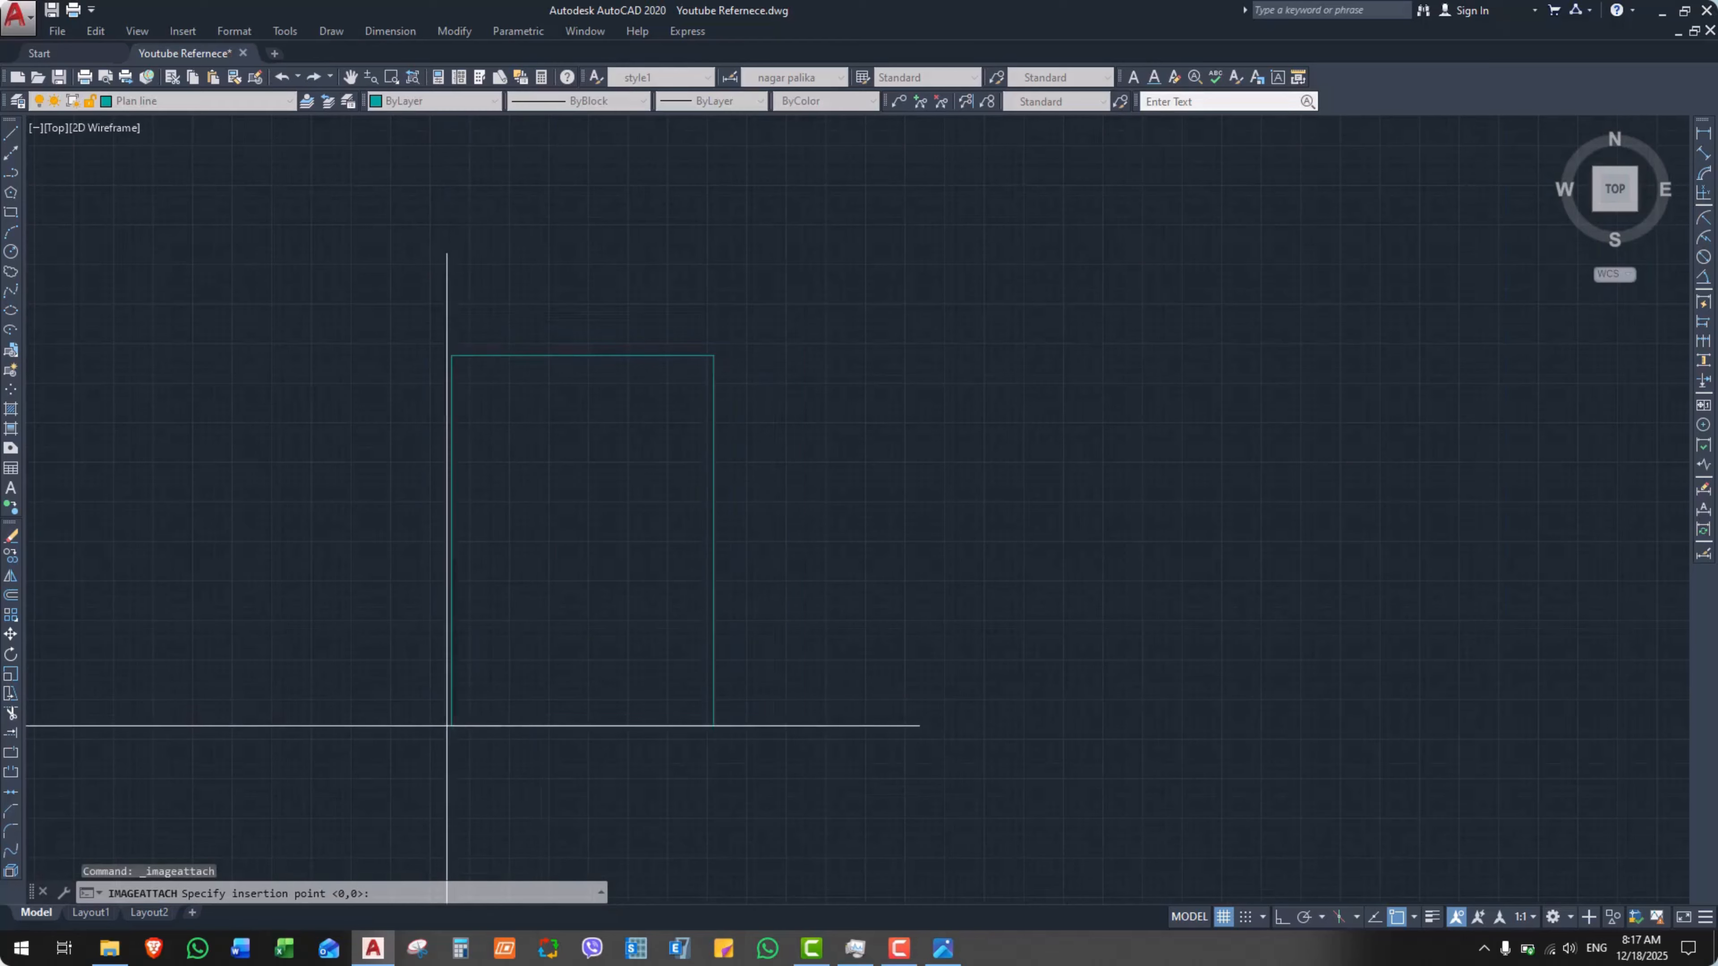
left_click(493, 694)
Trace the four-sided boundary of plot ७४० on the attached map with a polyline.
scroll(580, 578, "up", 3)
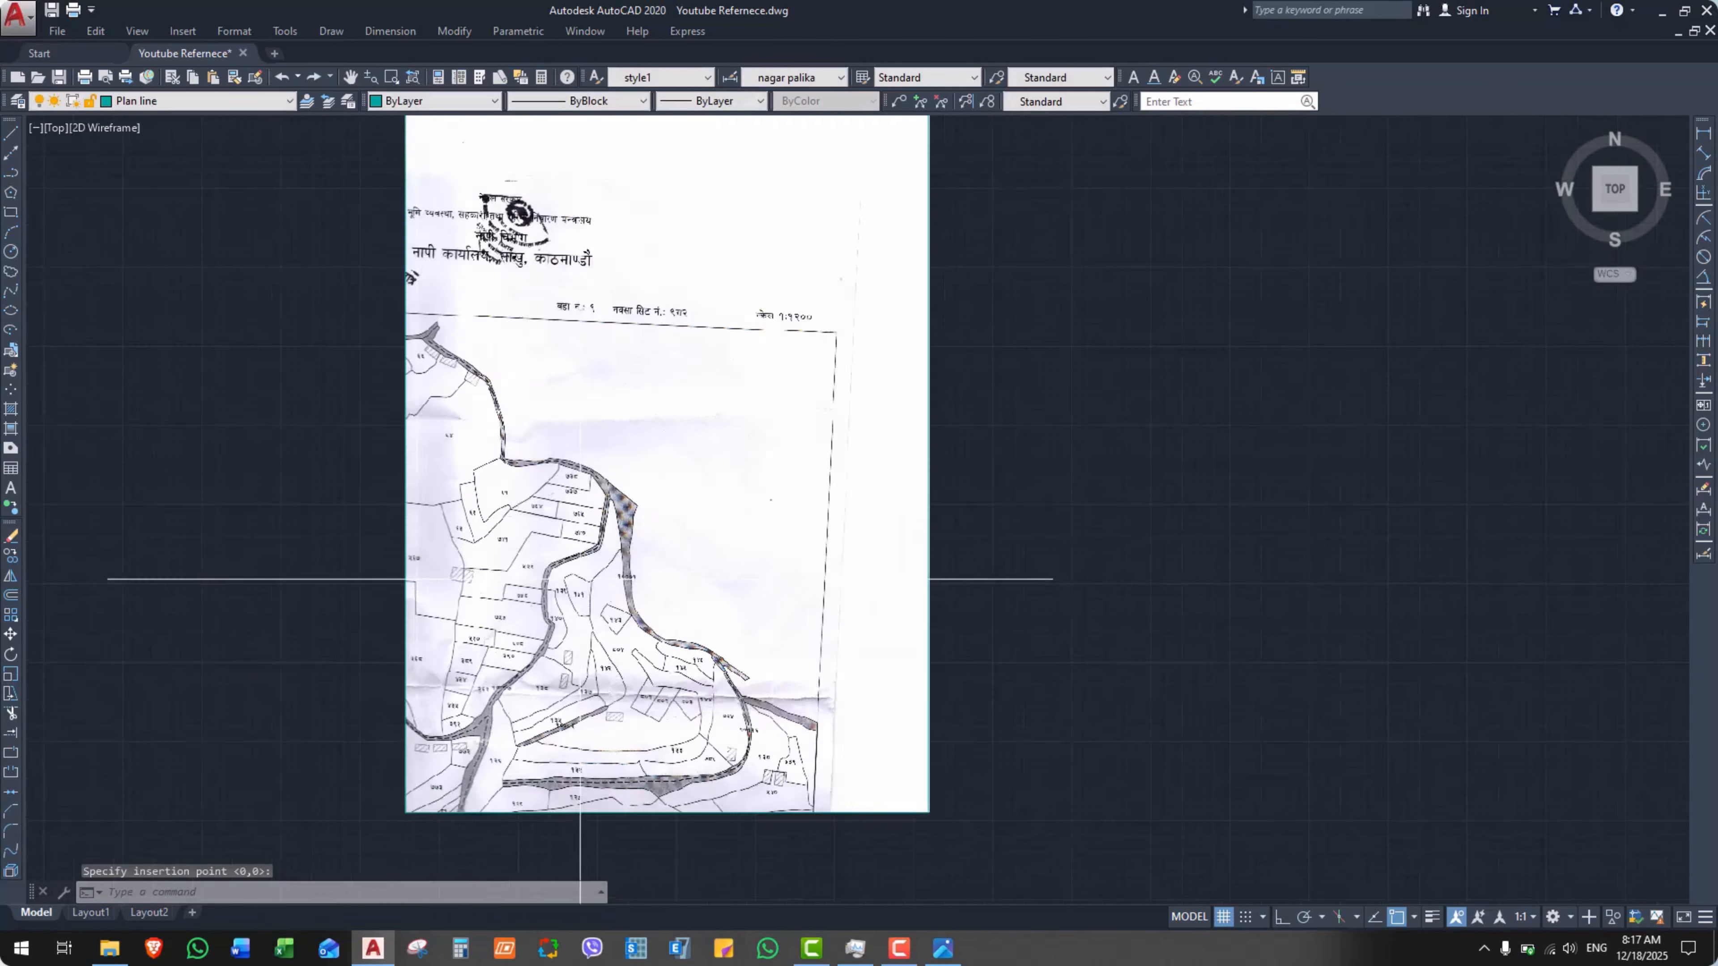
scroll(580, 578, "up", 5)
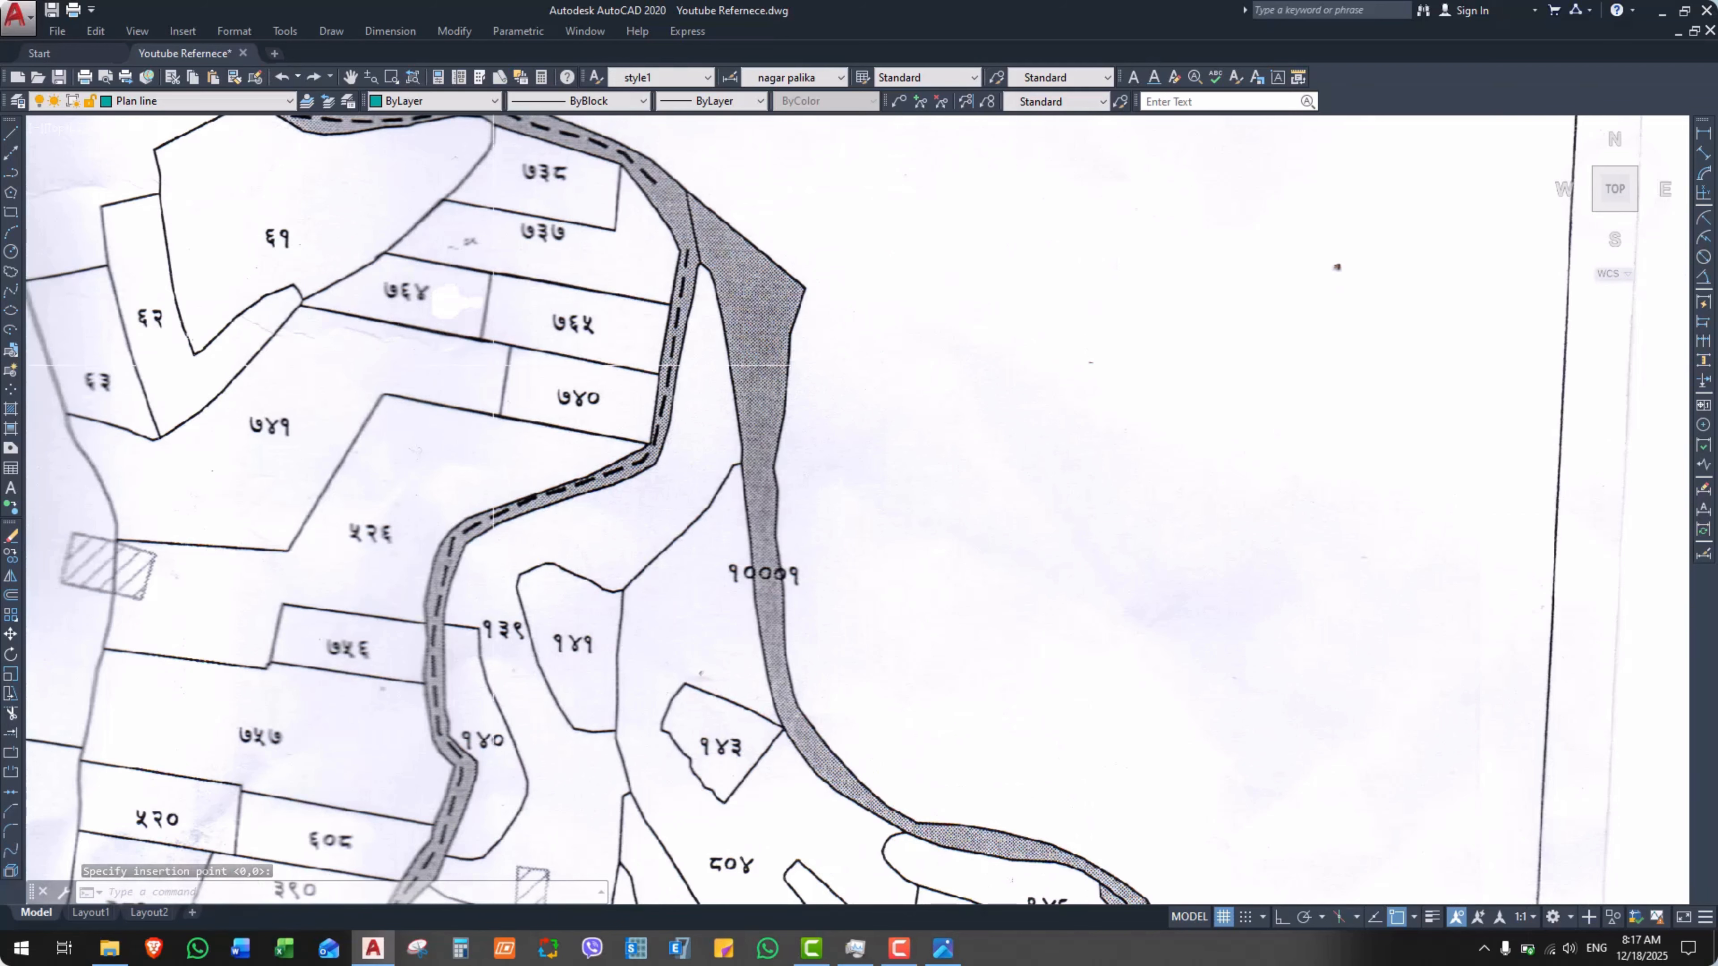
scroll(492, 366, "up", 3)
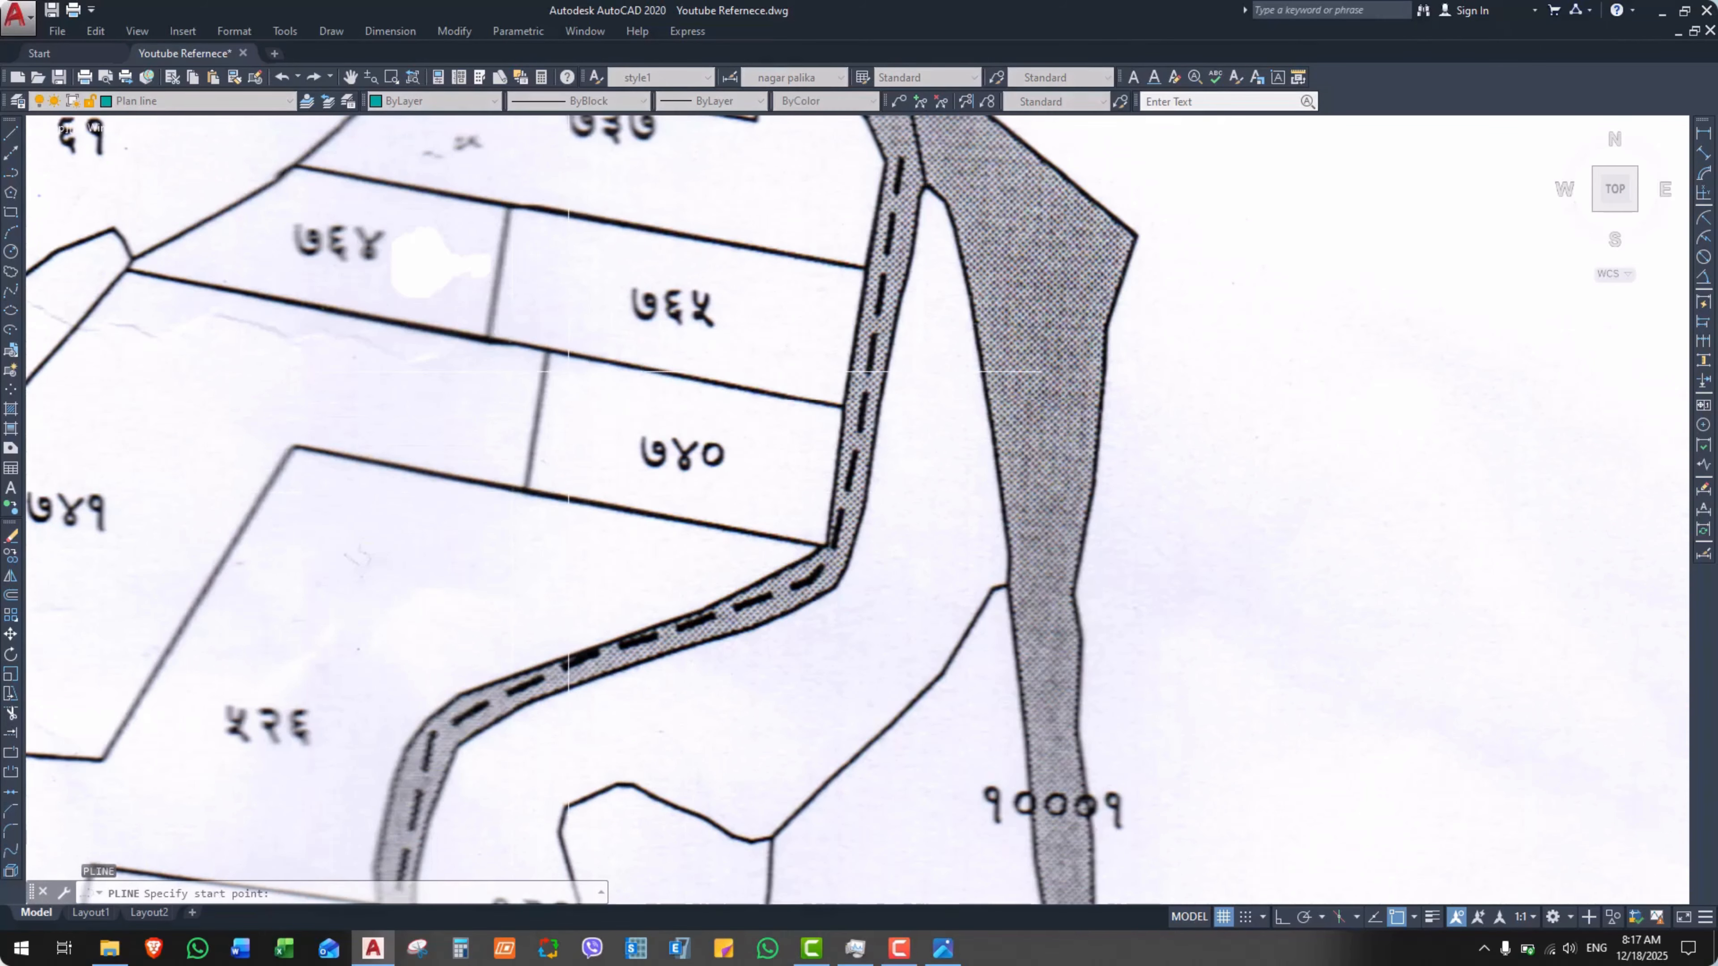
scroll(569, 371, "up", 3)
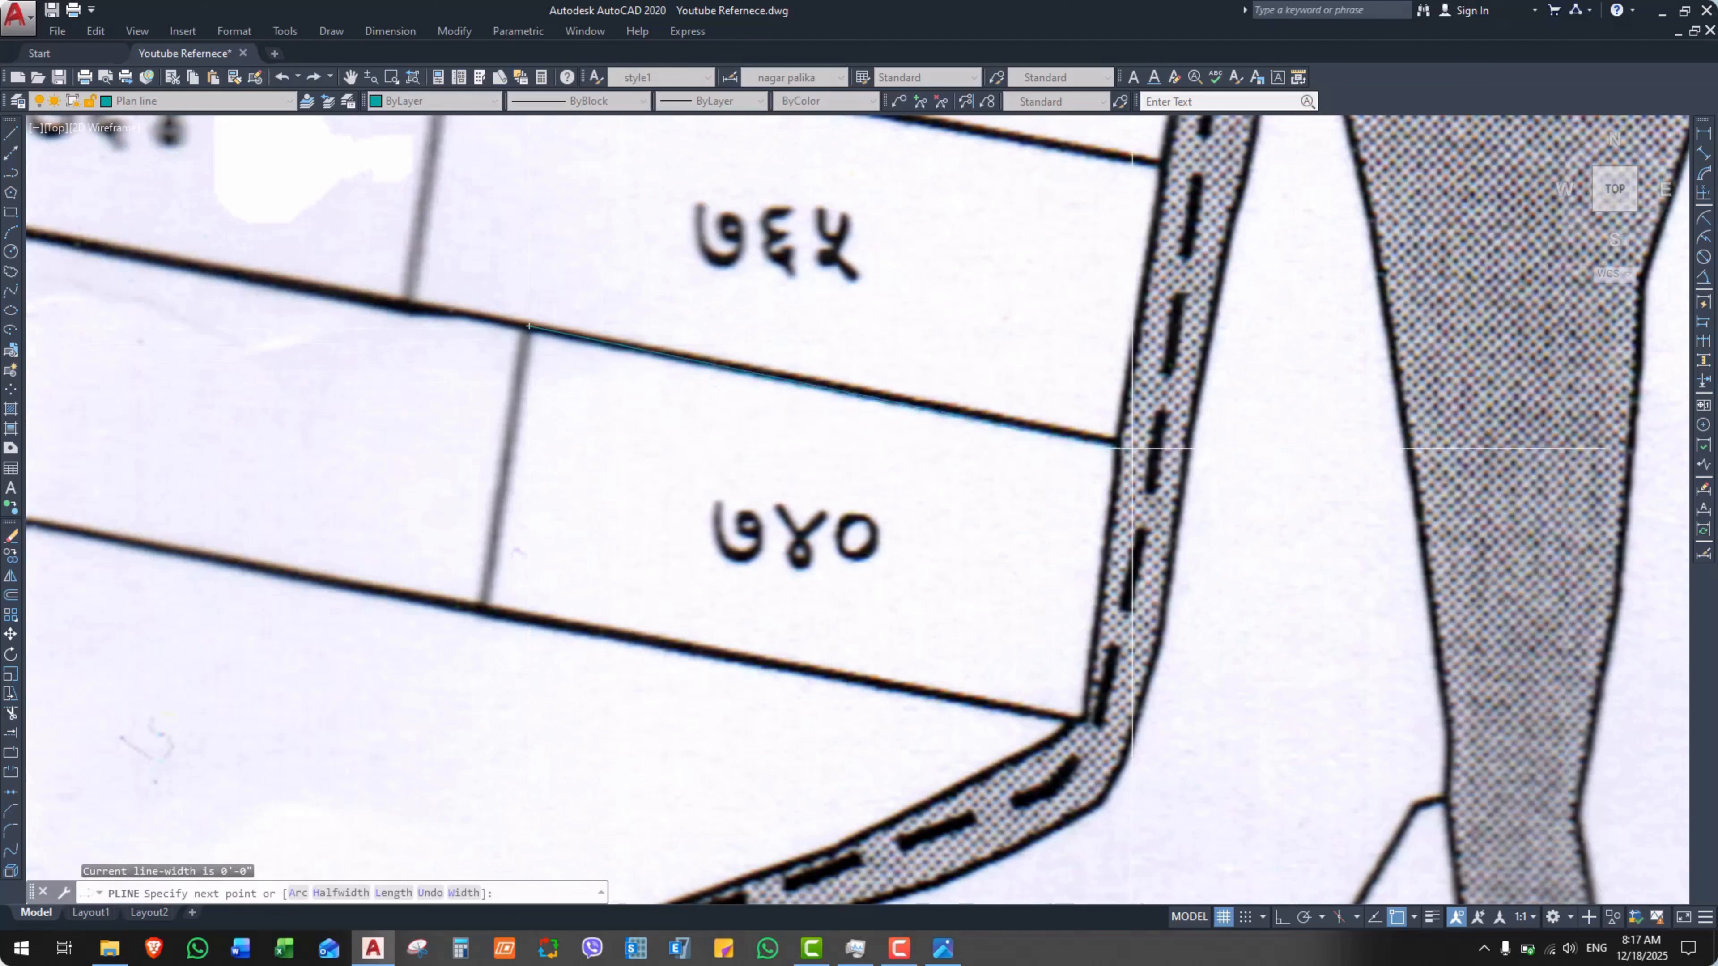
left_click(1119, 443)
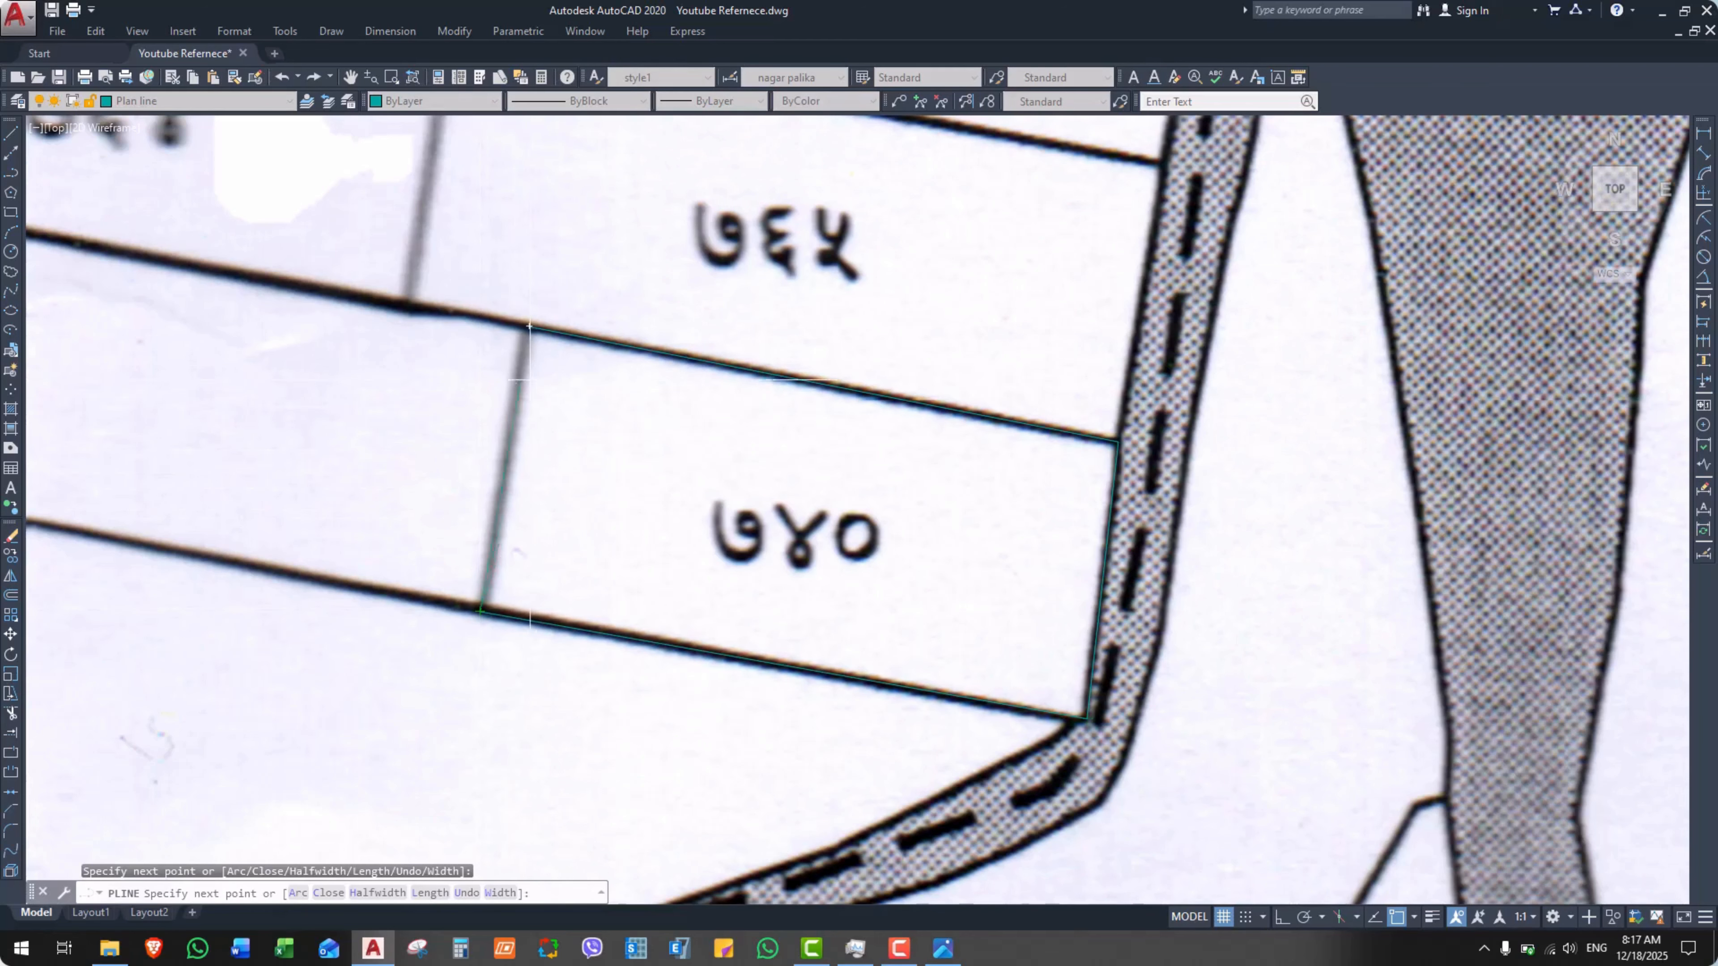
key("Escape")
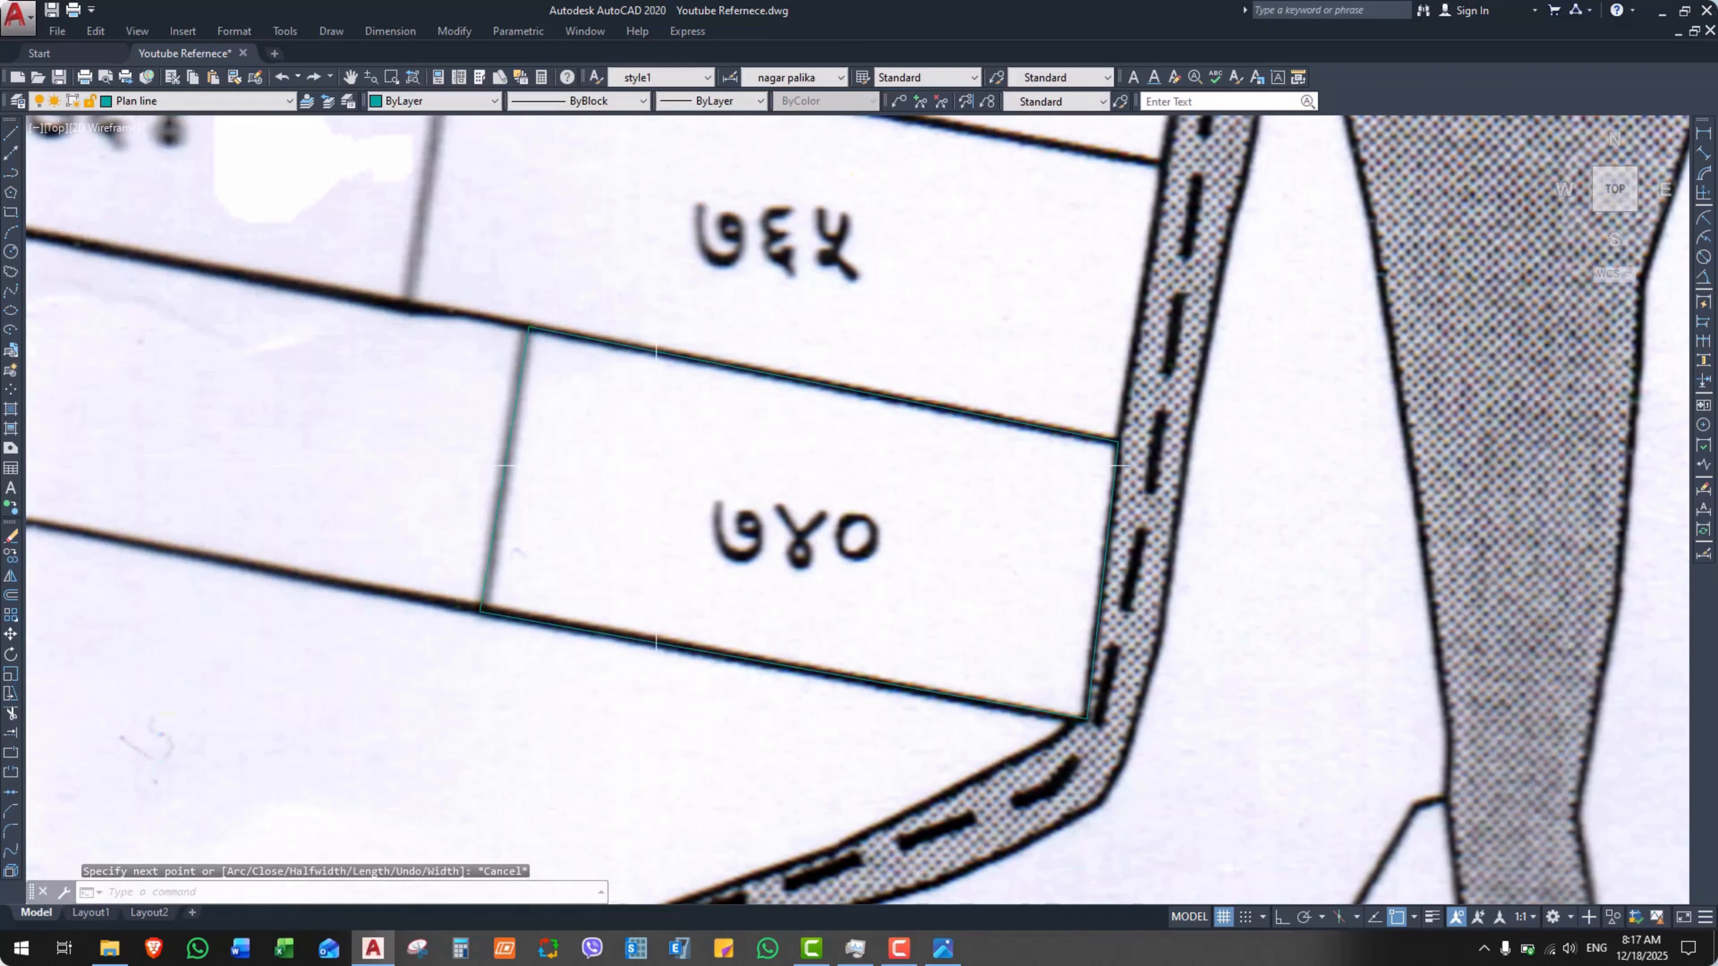
Move the traced outline of plot ७४० off the map image into the empty area to its right.
middle_click_drag(682, 448, 483, 403)
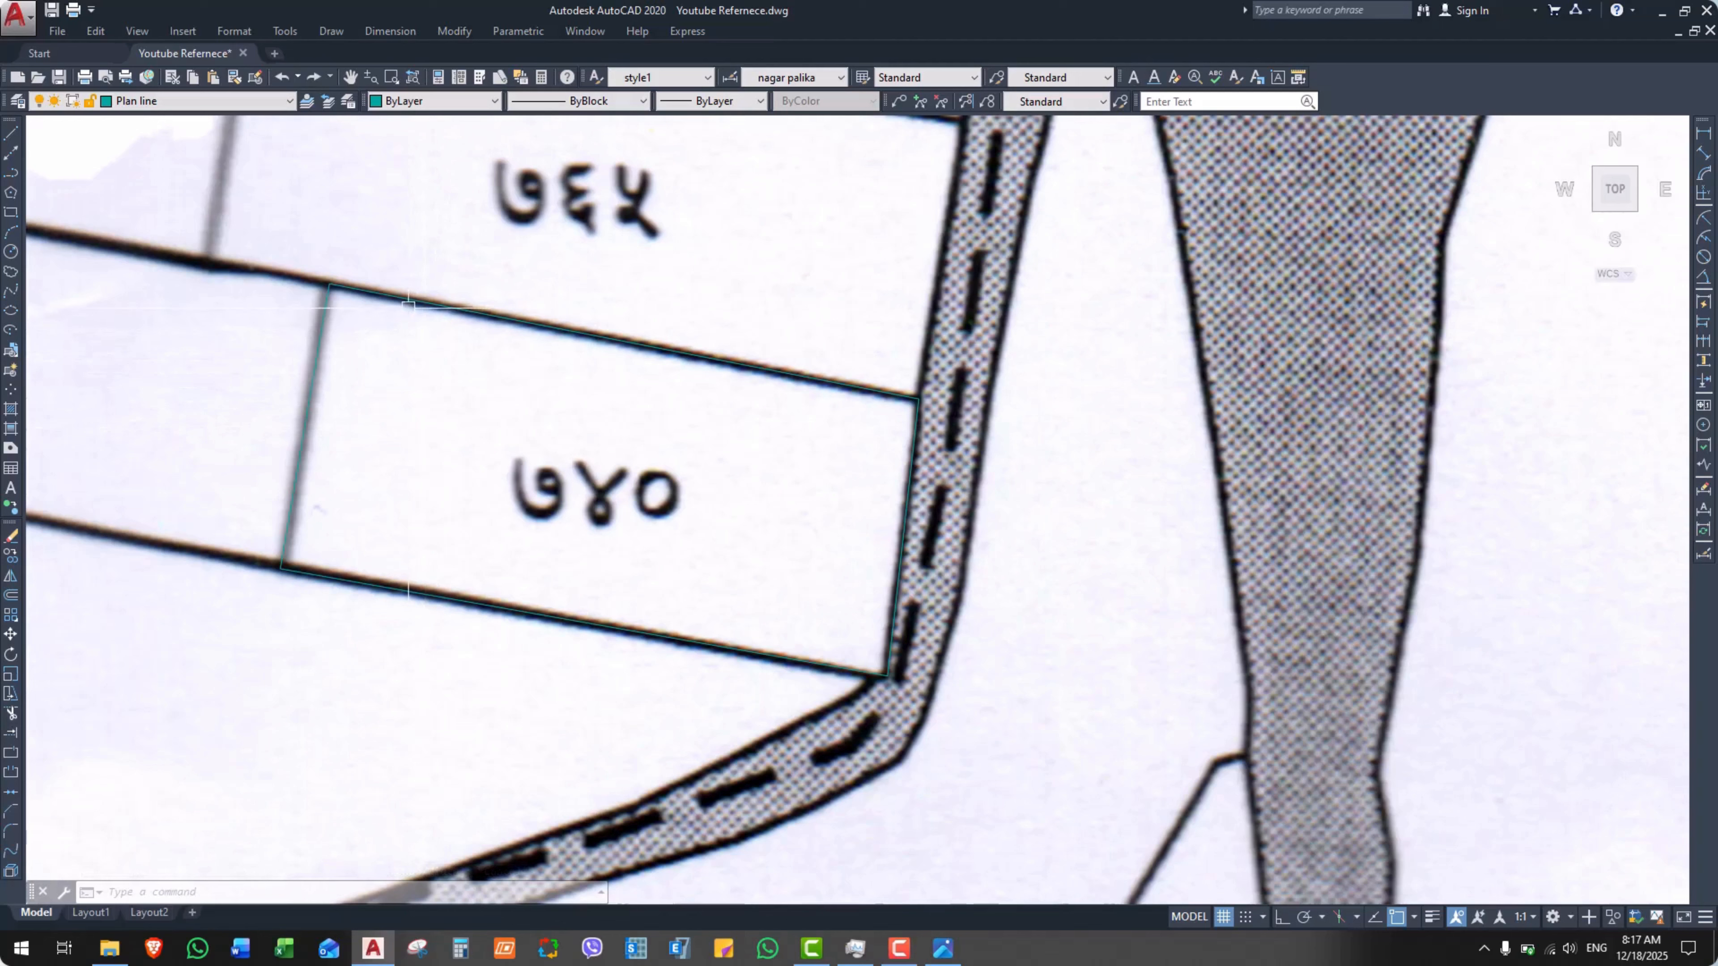
left_click(405, 298)
type("m")
key("space")
left_click(467, 406)
scroll(285, 466, "down", 9)
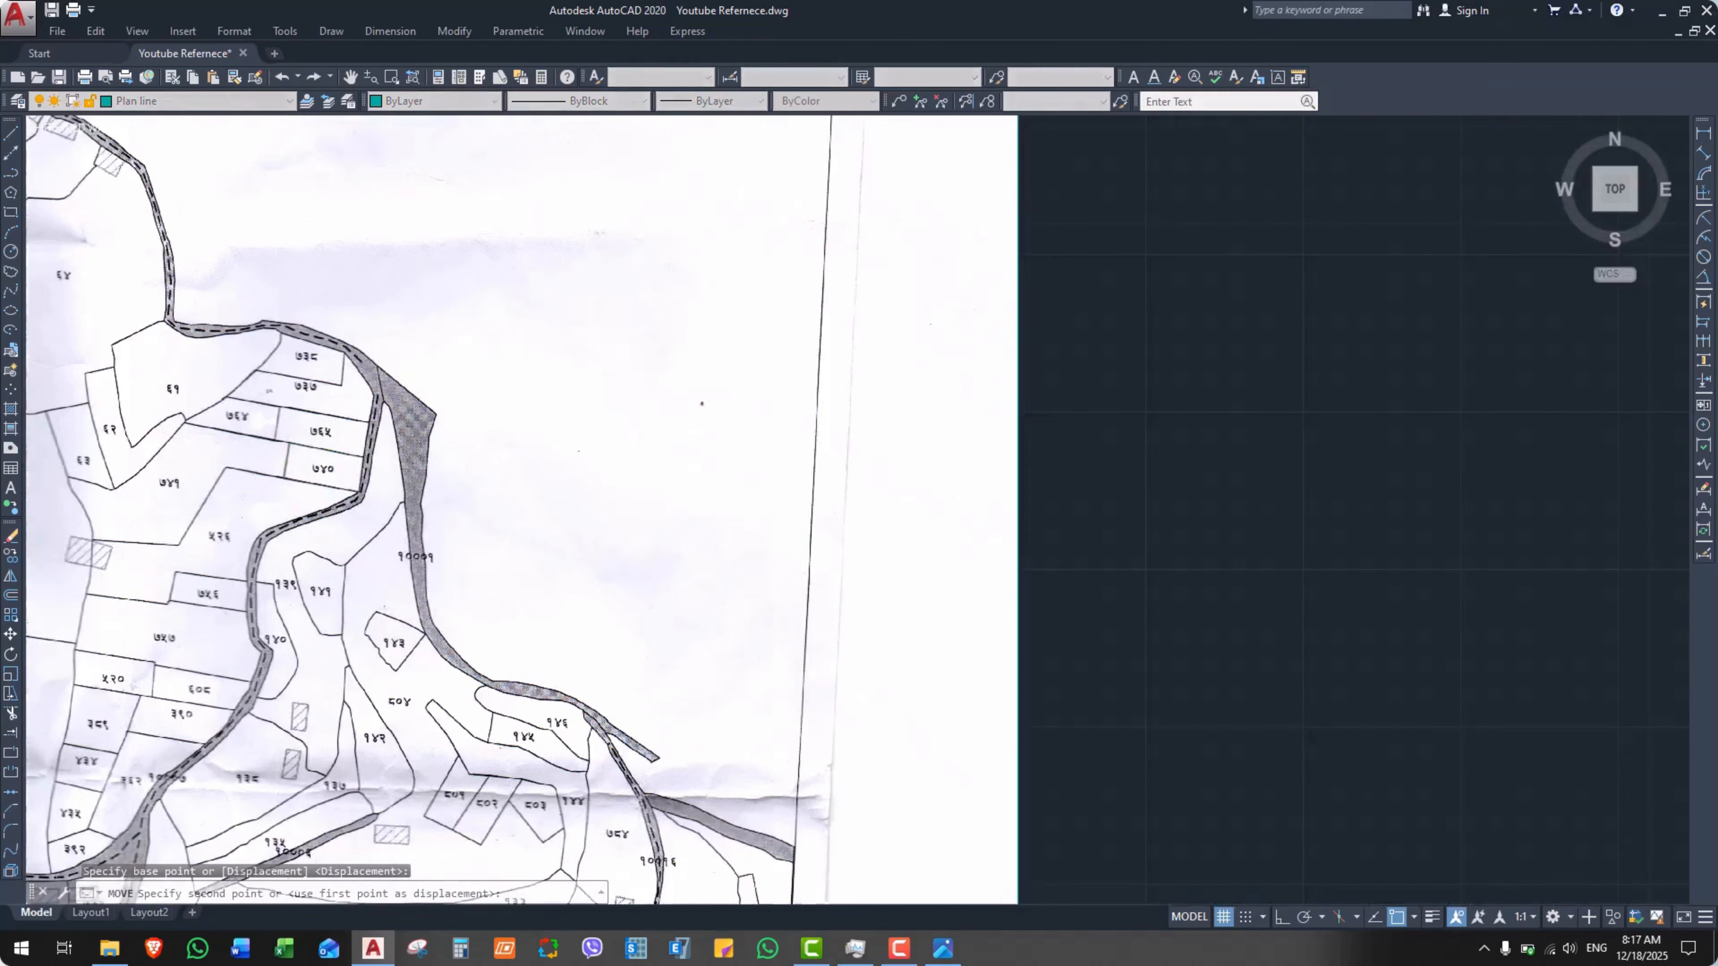
scroll(1278, 598, "up", 5)
key("Escape")
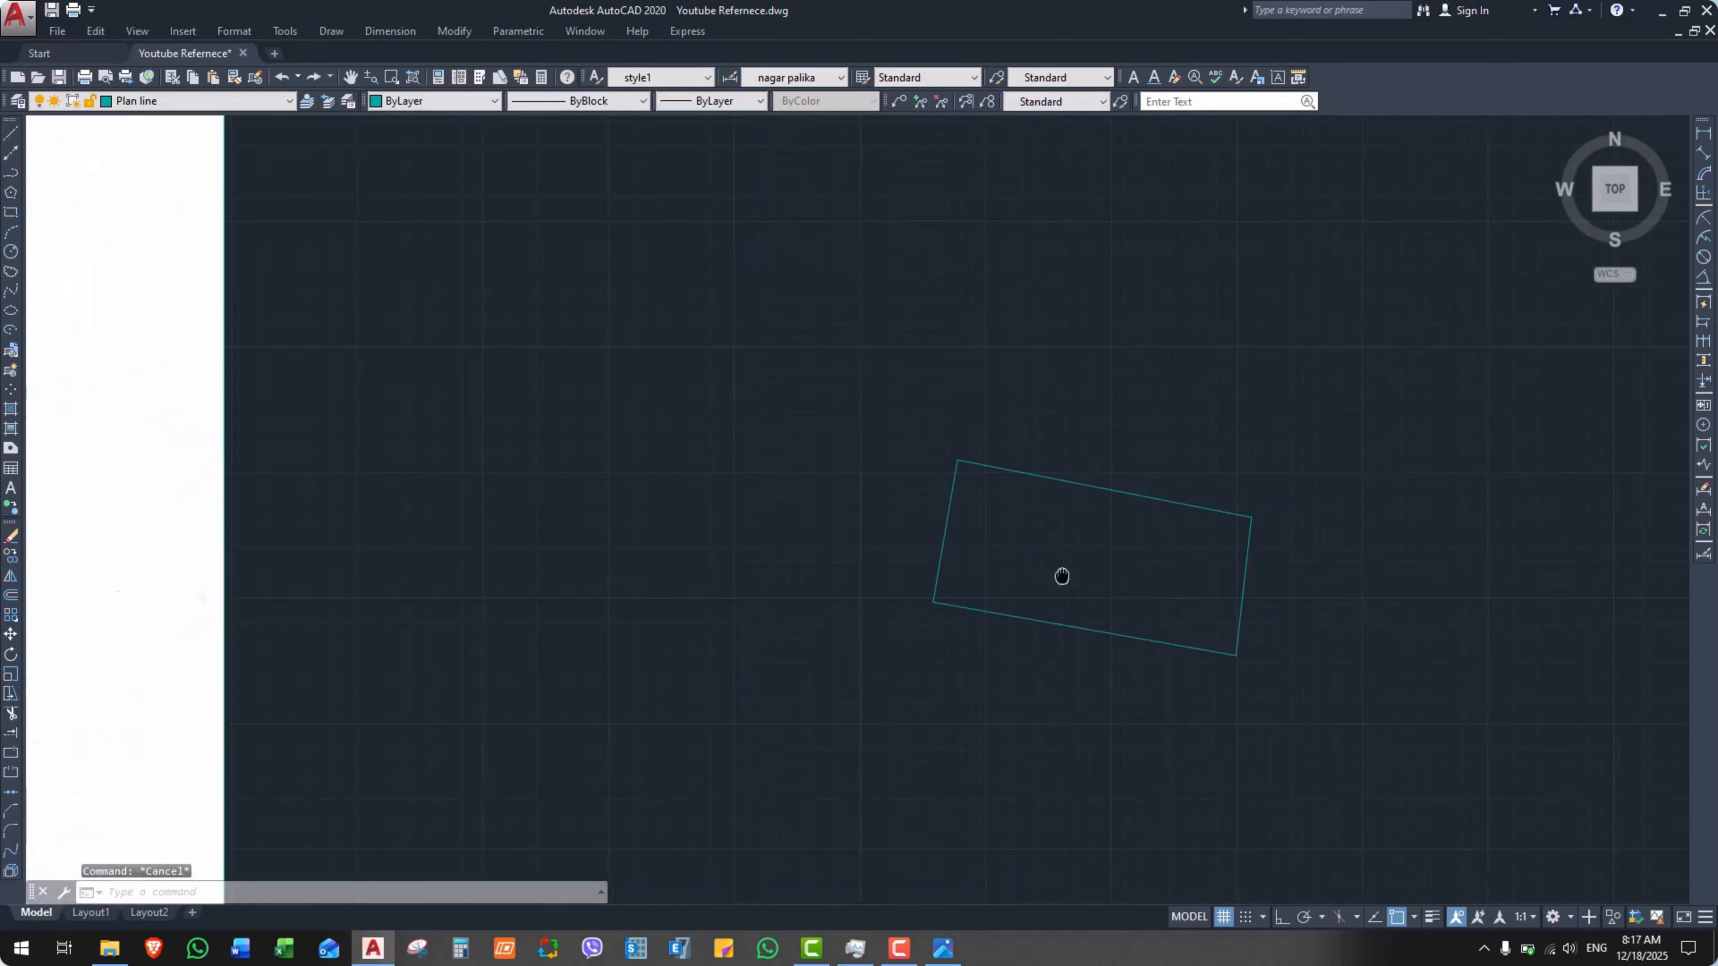
Add an aligned dimension below the lower long side of the traced plot outline.
scroll(1082, 575, "up", 6)
scroll(683, 506, "down", 3)
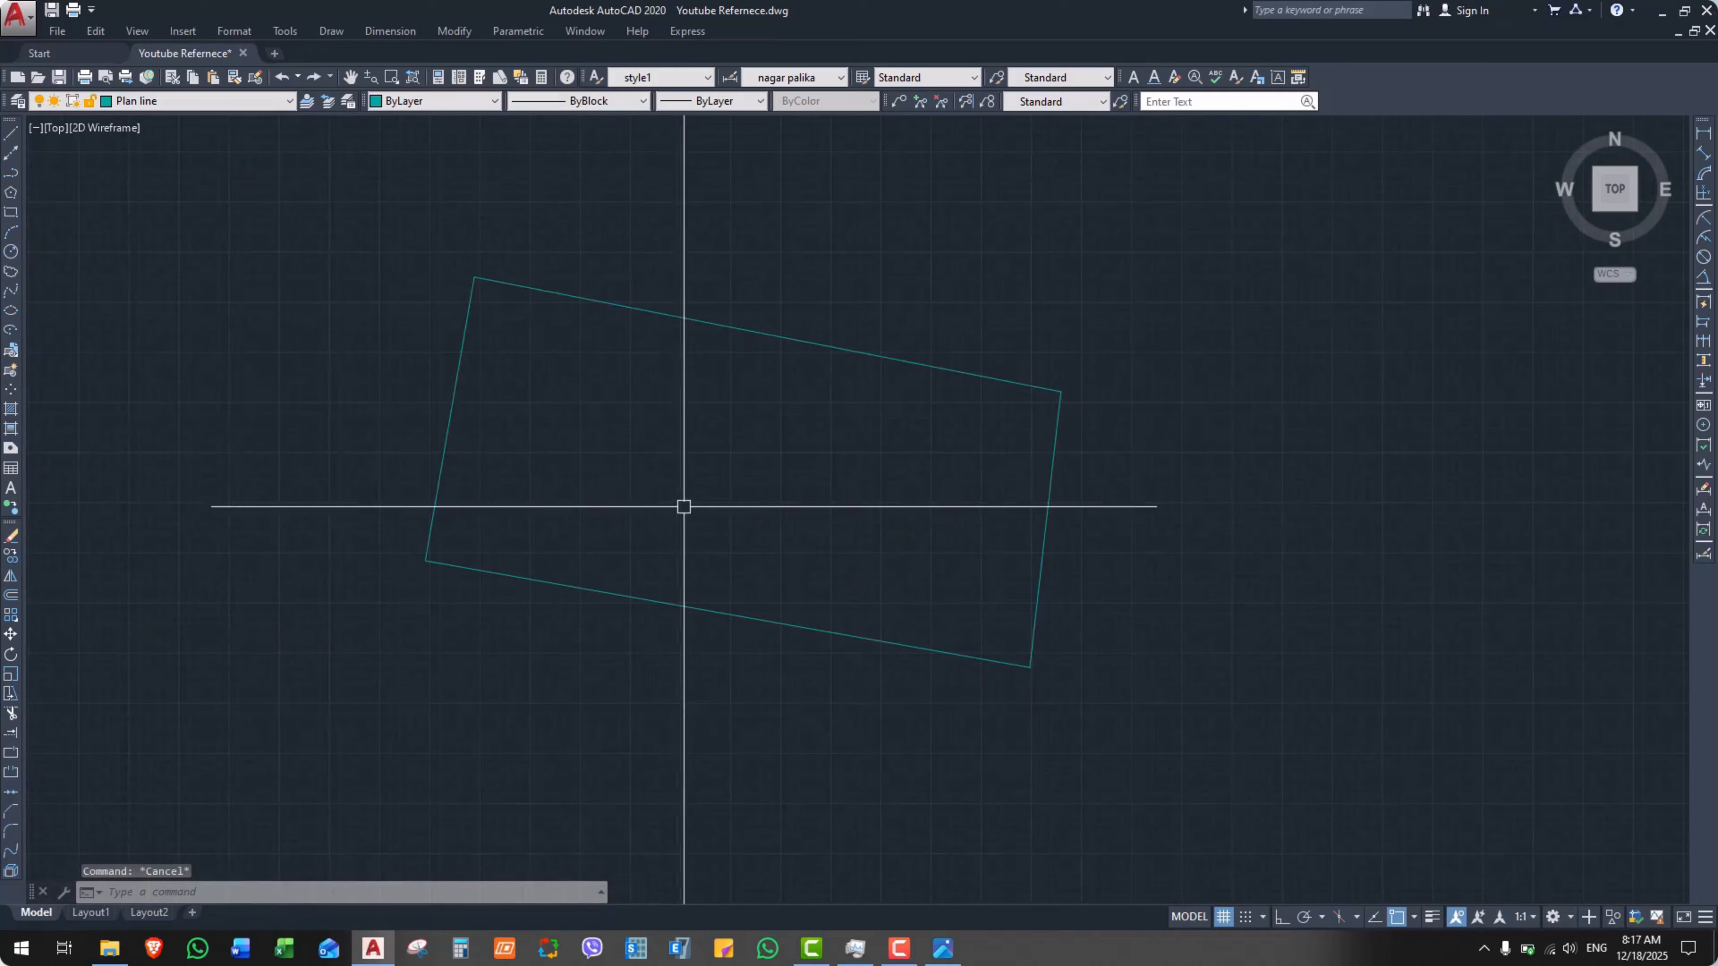
left_click(1702, 154)
left_click(443, 564)
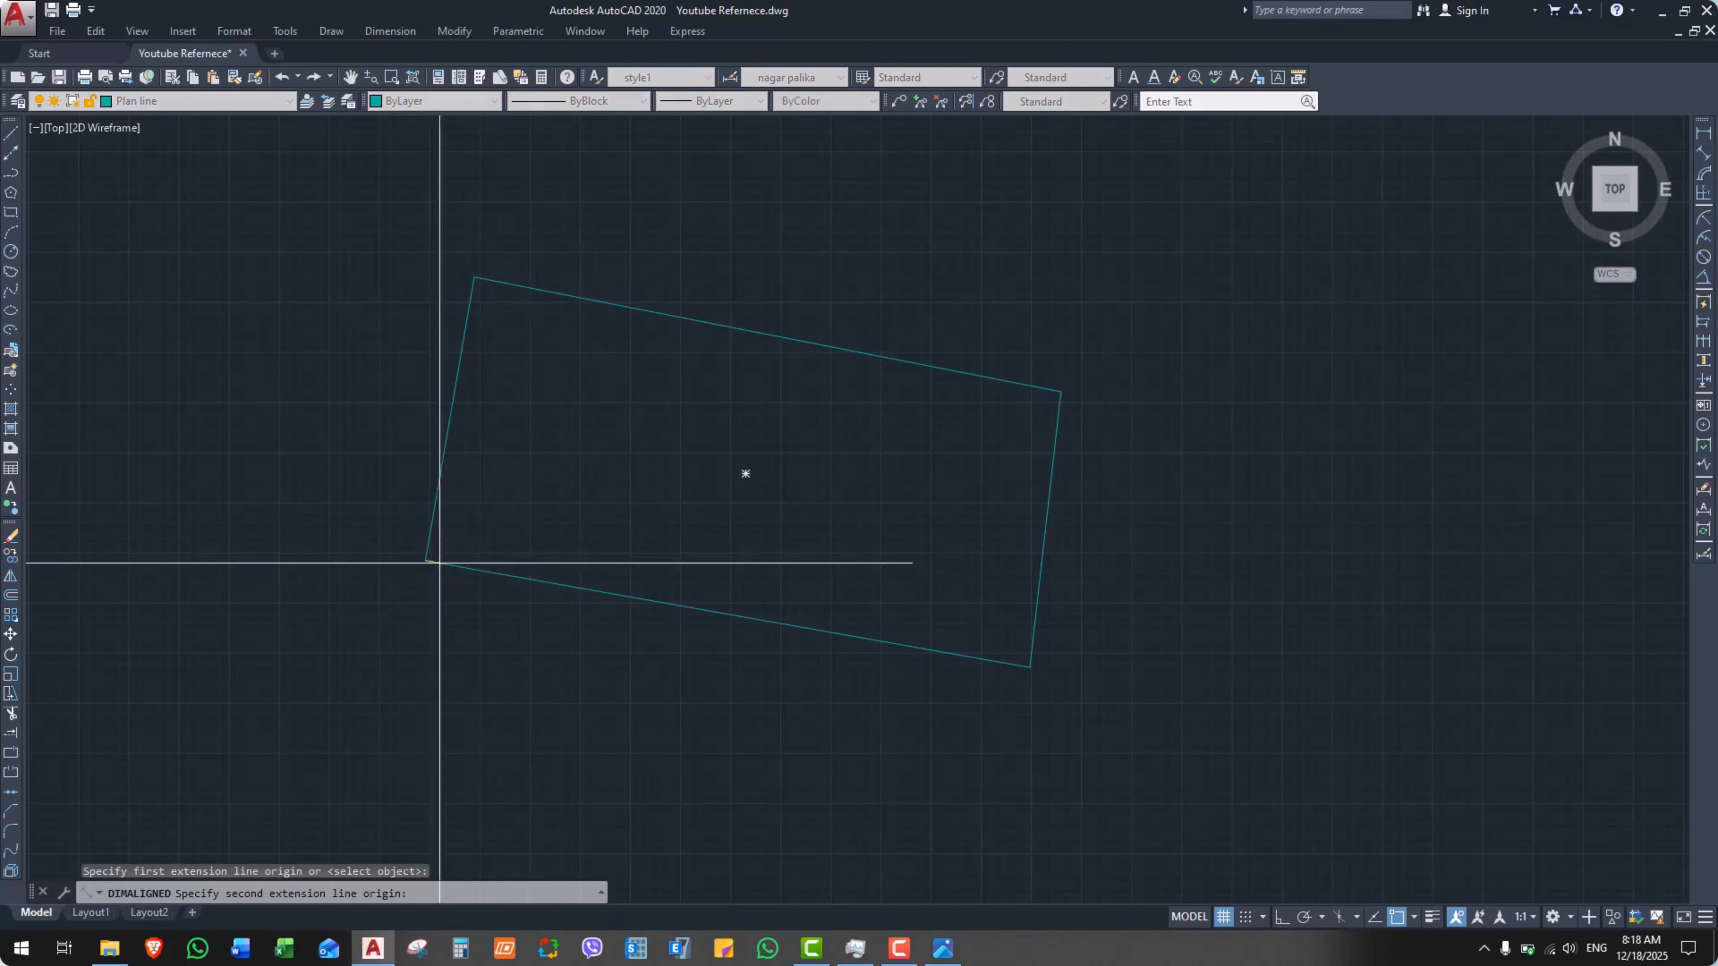
left_click(1030, 666)
left_click(951, 693)
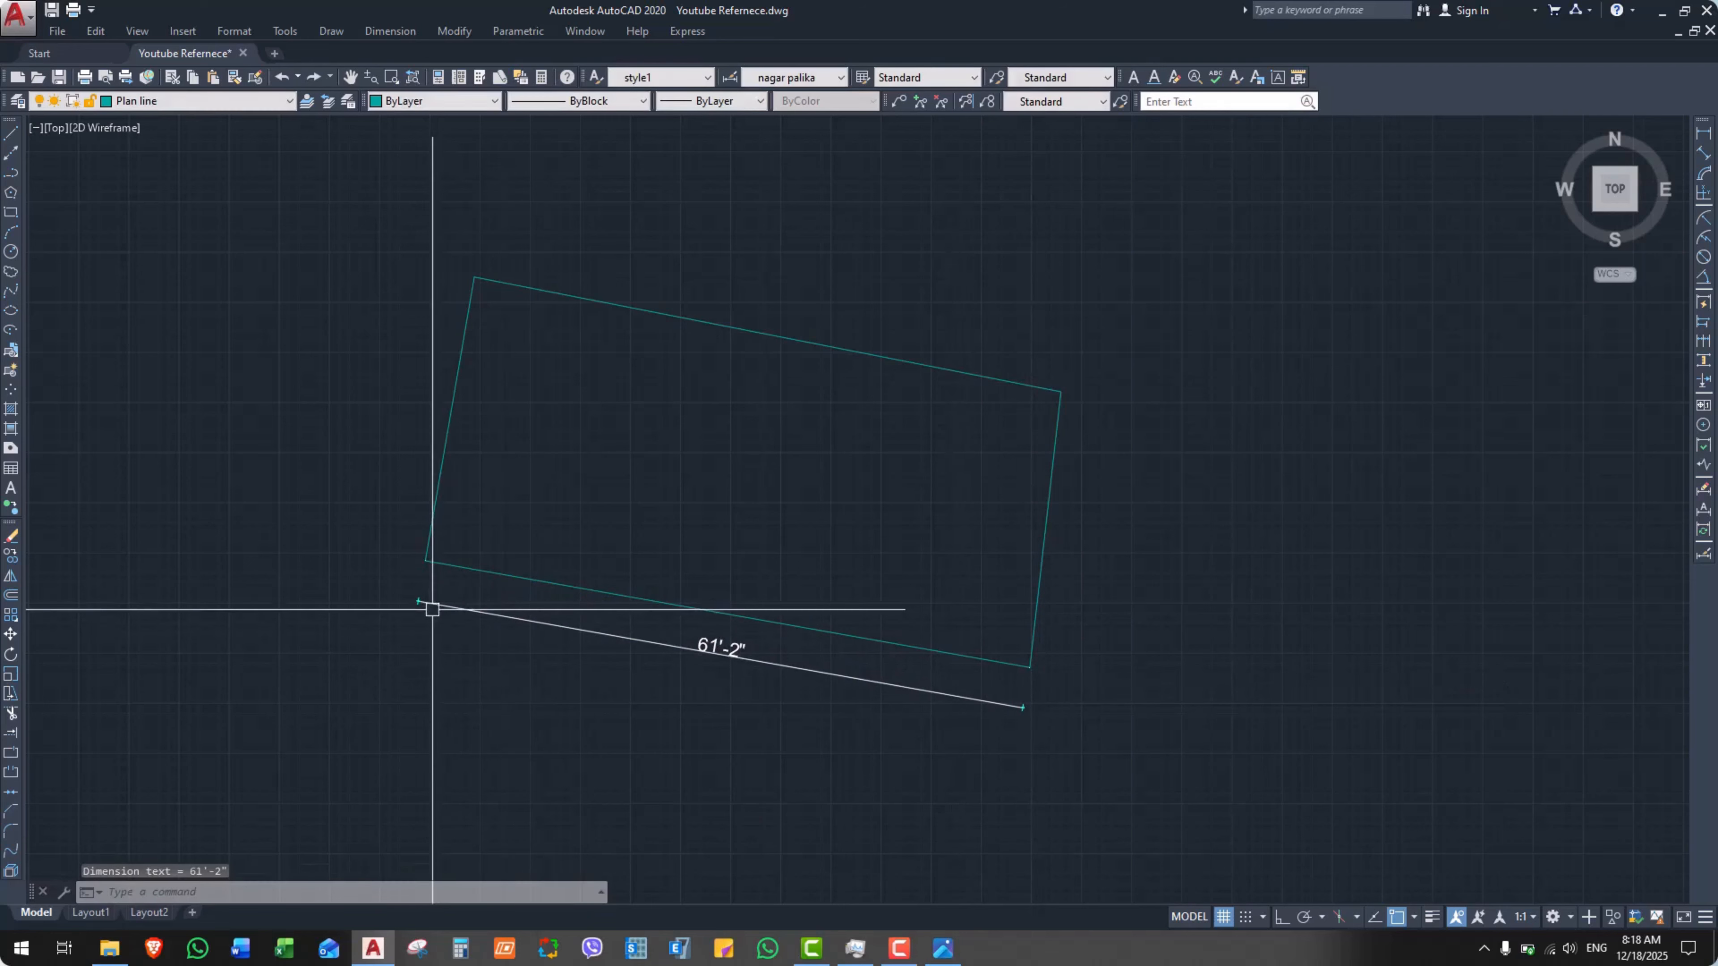
Add an aligned dimension outside the short western side of the plot outline.
key("Return")
left_click(424, 563)
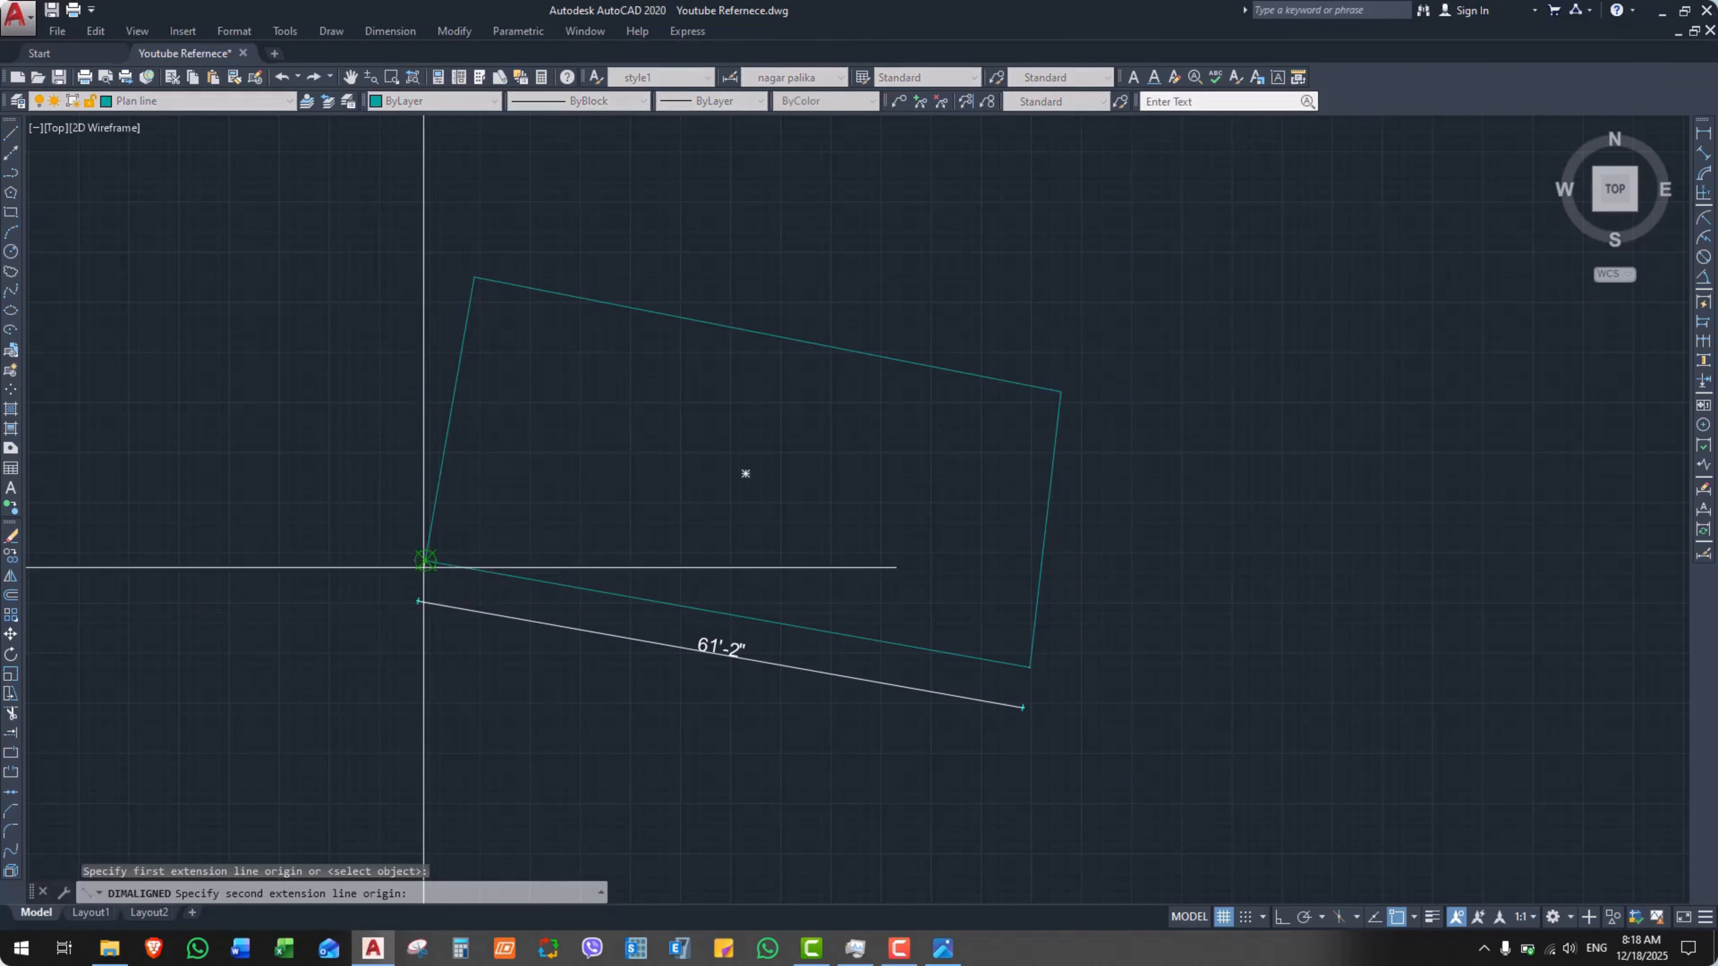
left_click(474, 276)
left_click(438, 296)
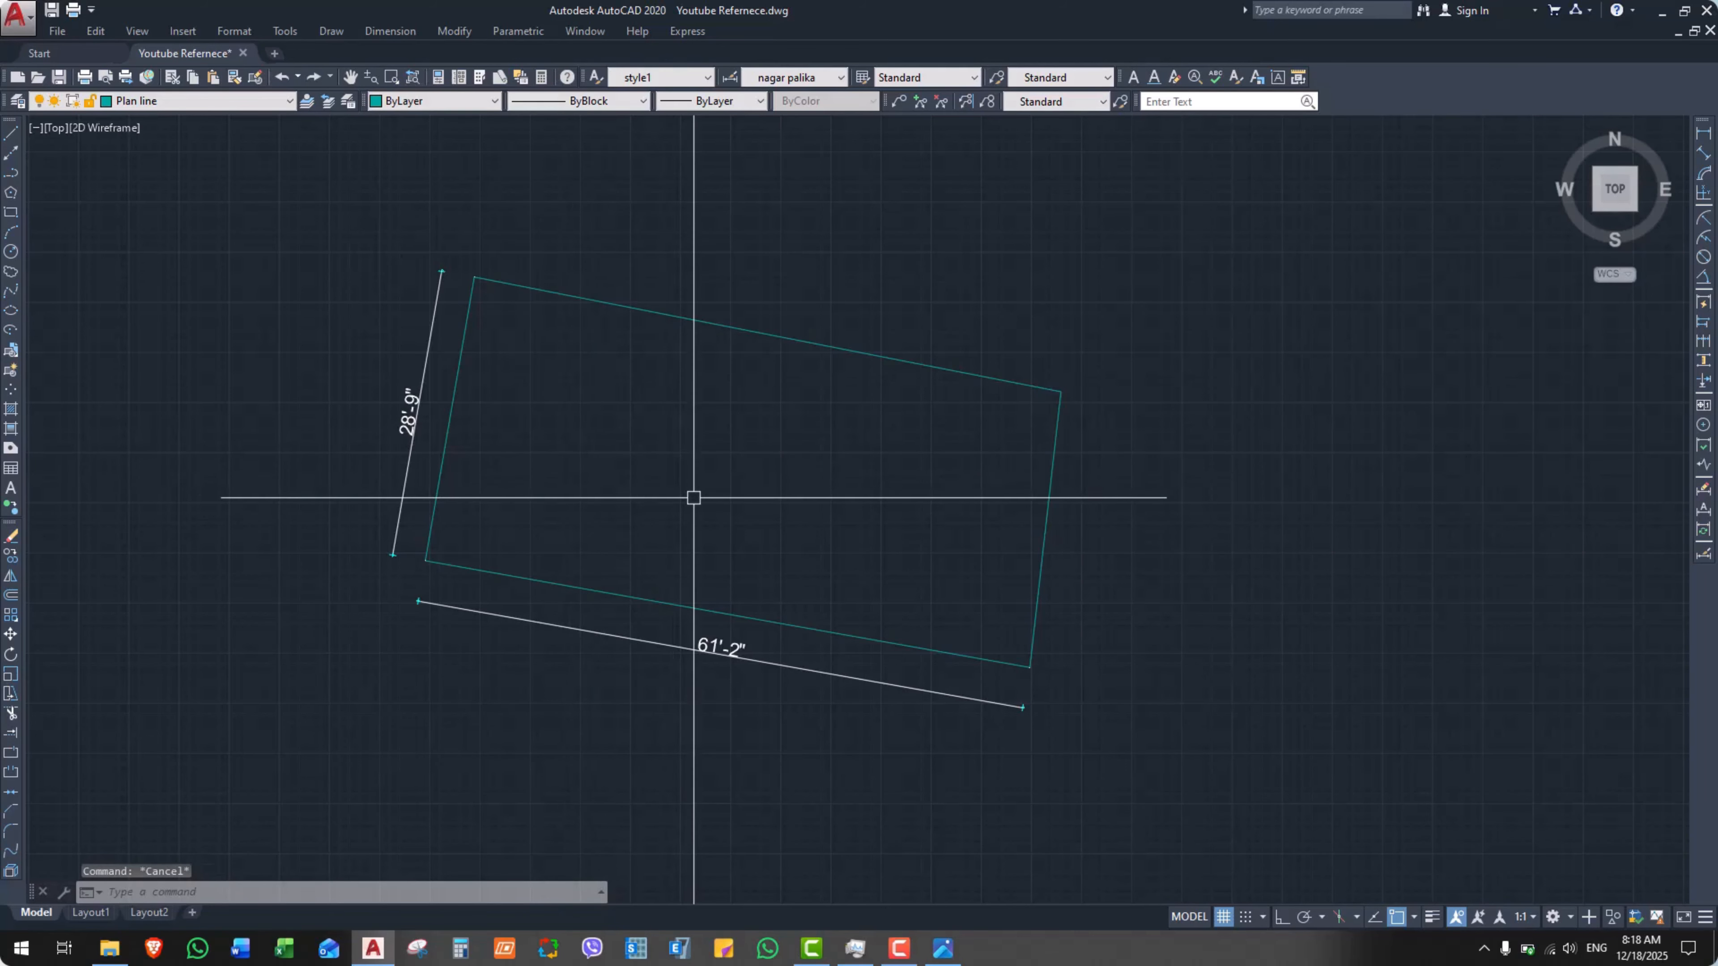
Measure the plot's area with the AREA command by picking the four corners of the outline.
type("a")
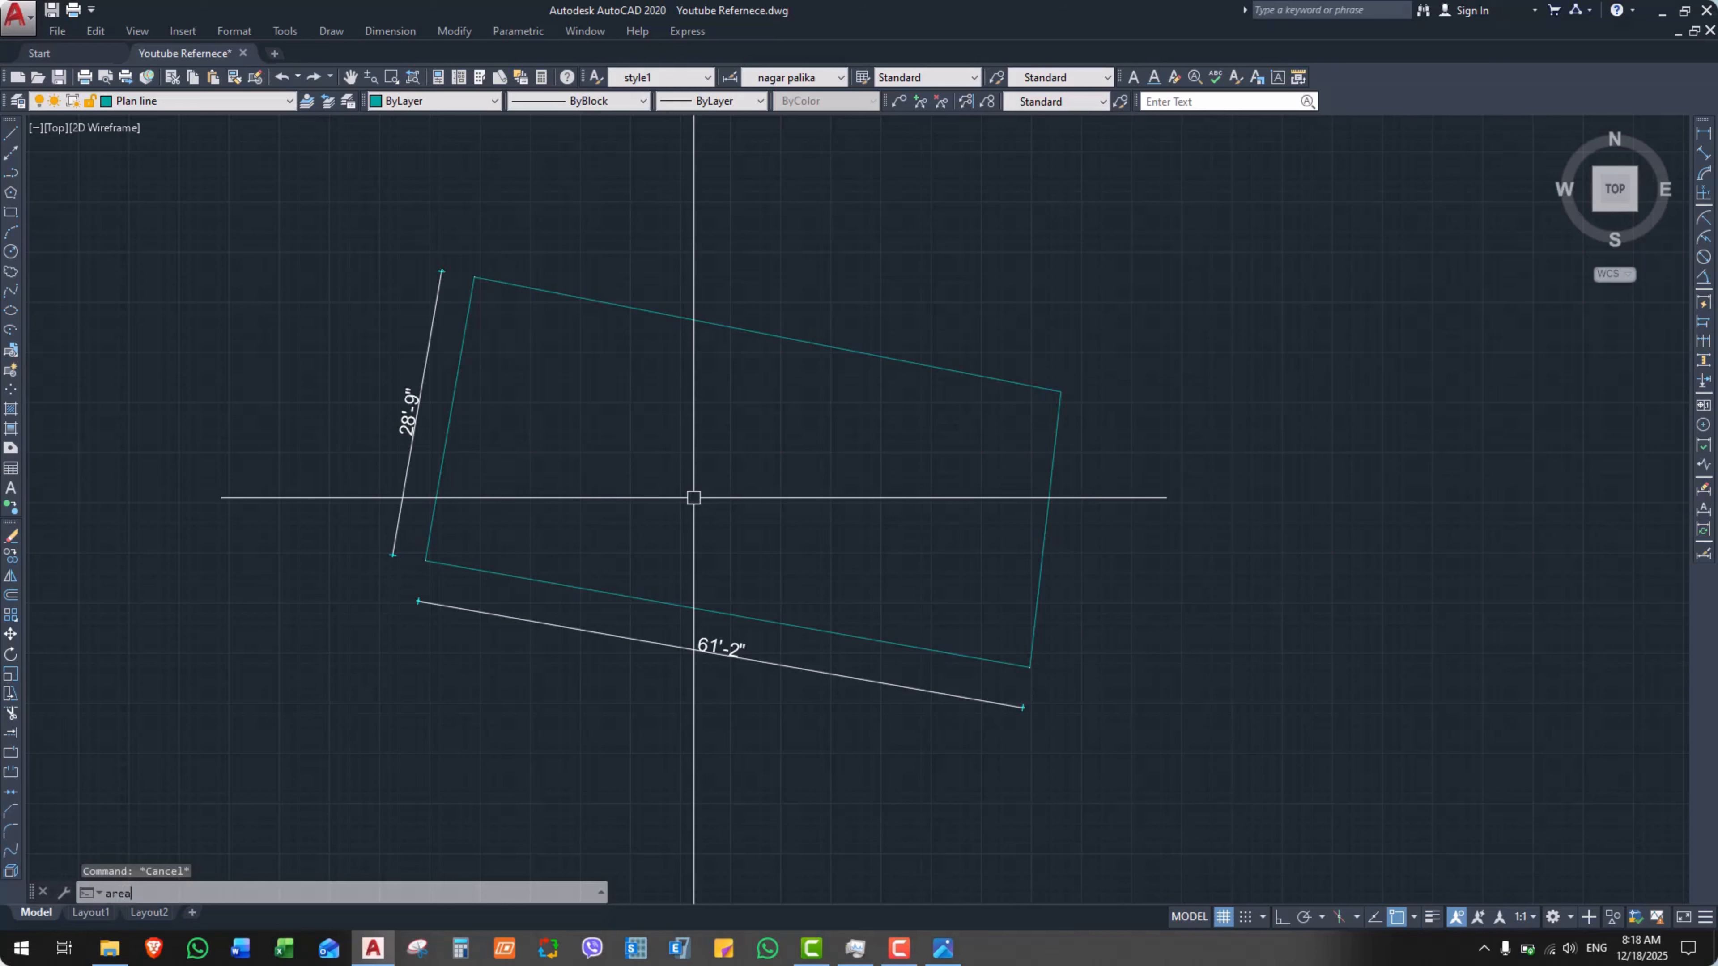
type("rea")
key("Return")
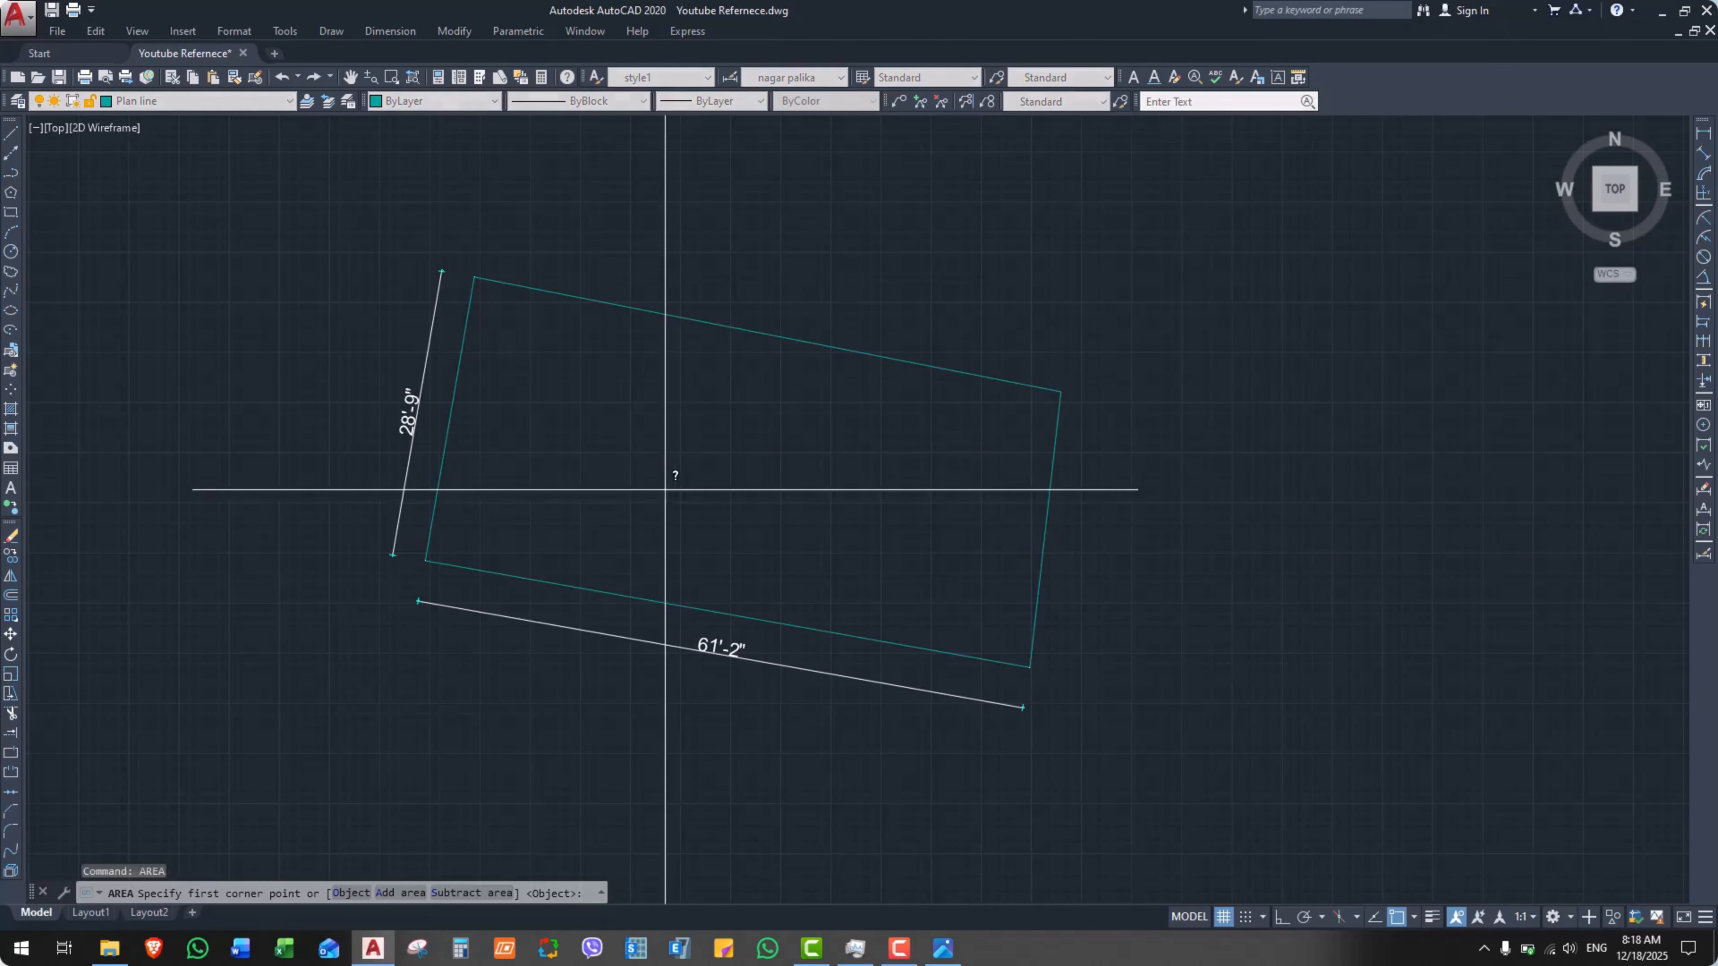
left_click(425, 560)
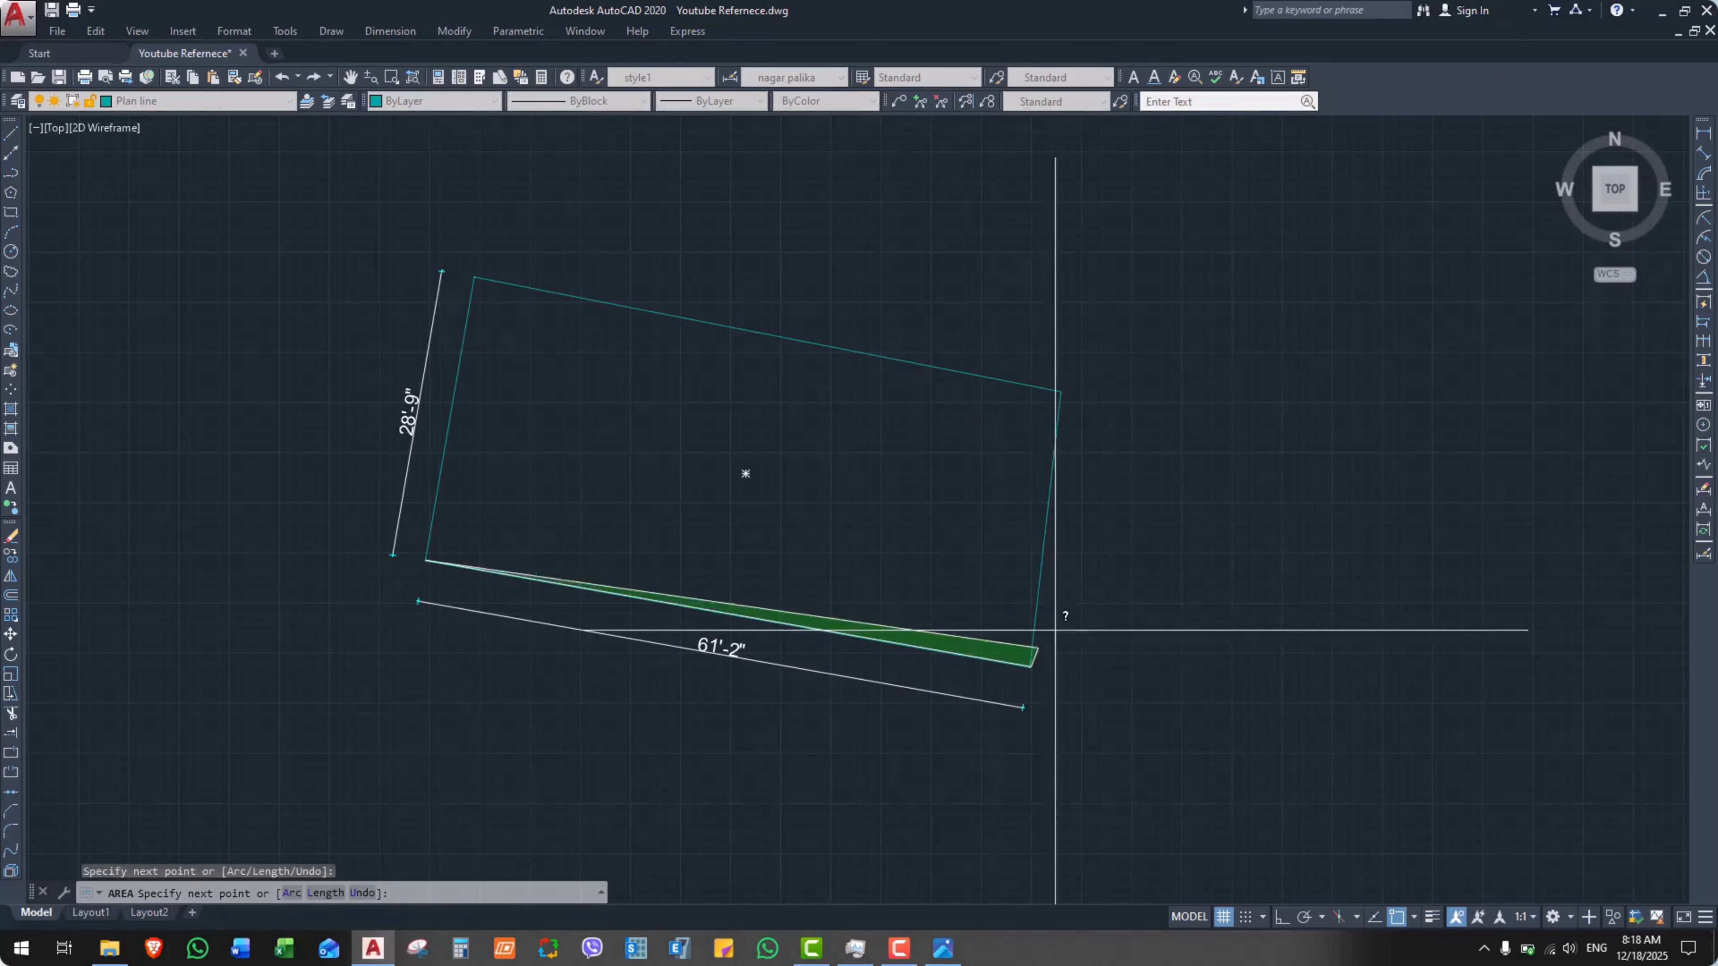
left_click(1030, 666)
left_click(1061, 391)
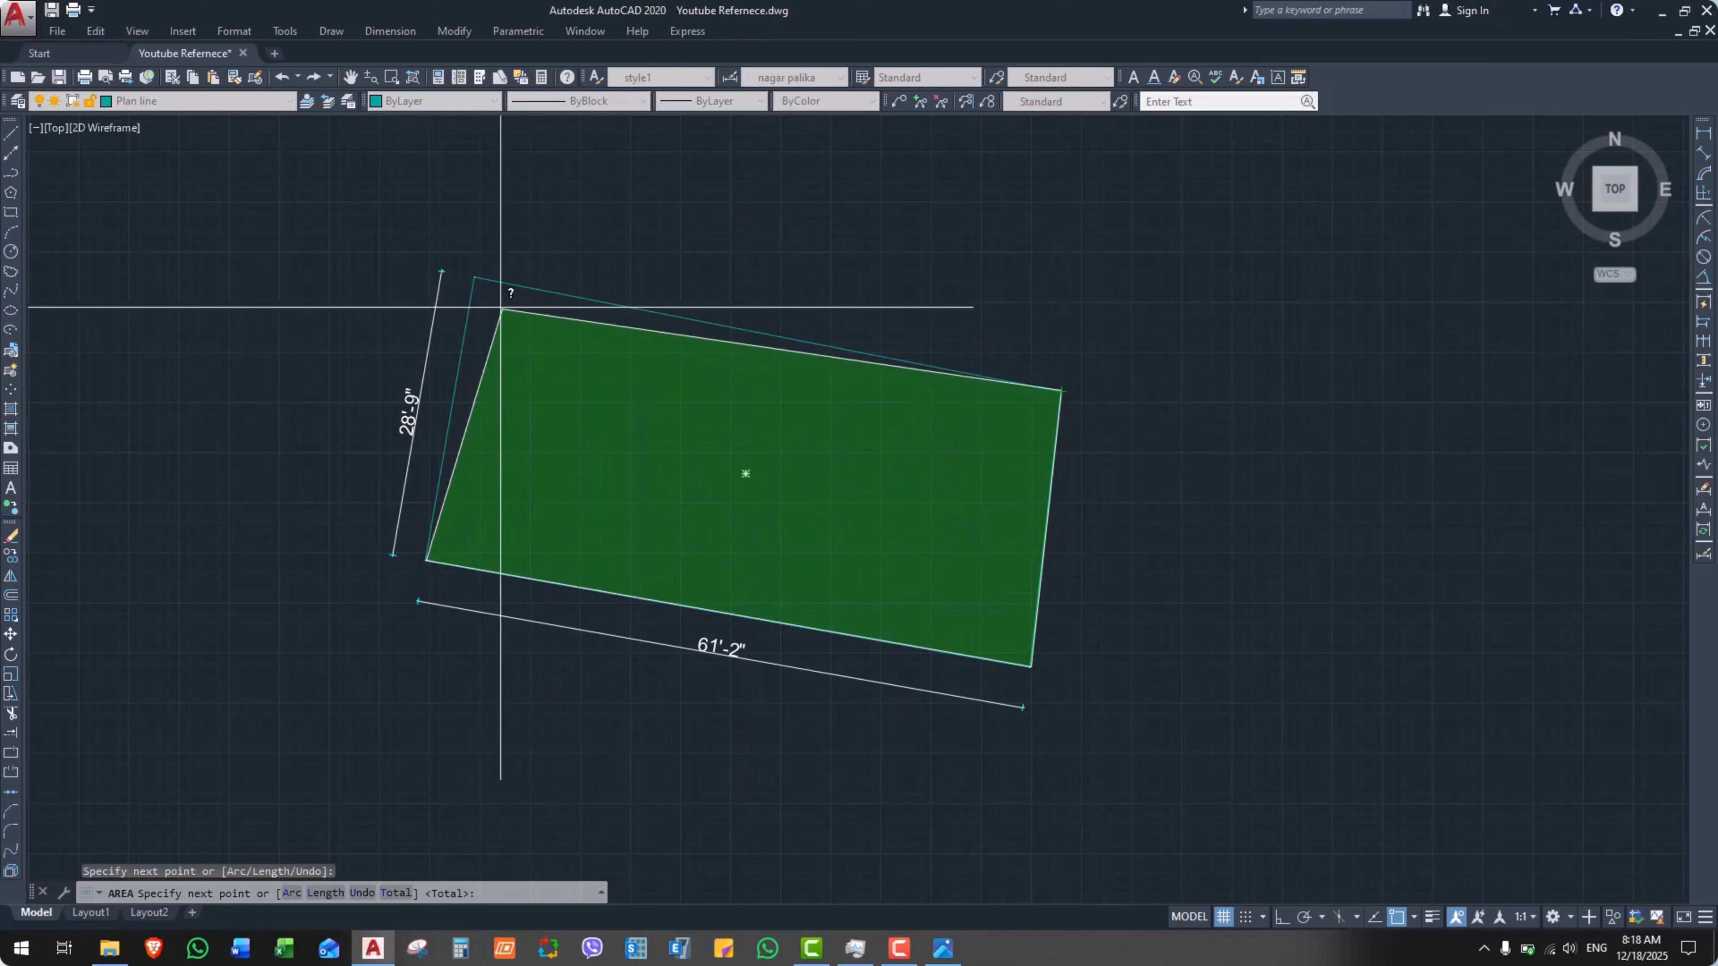
left_click(474, 276)
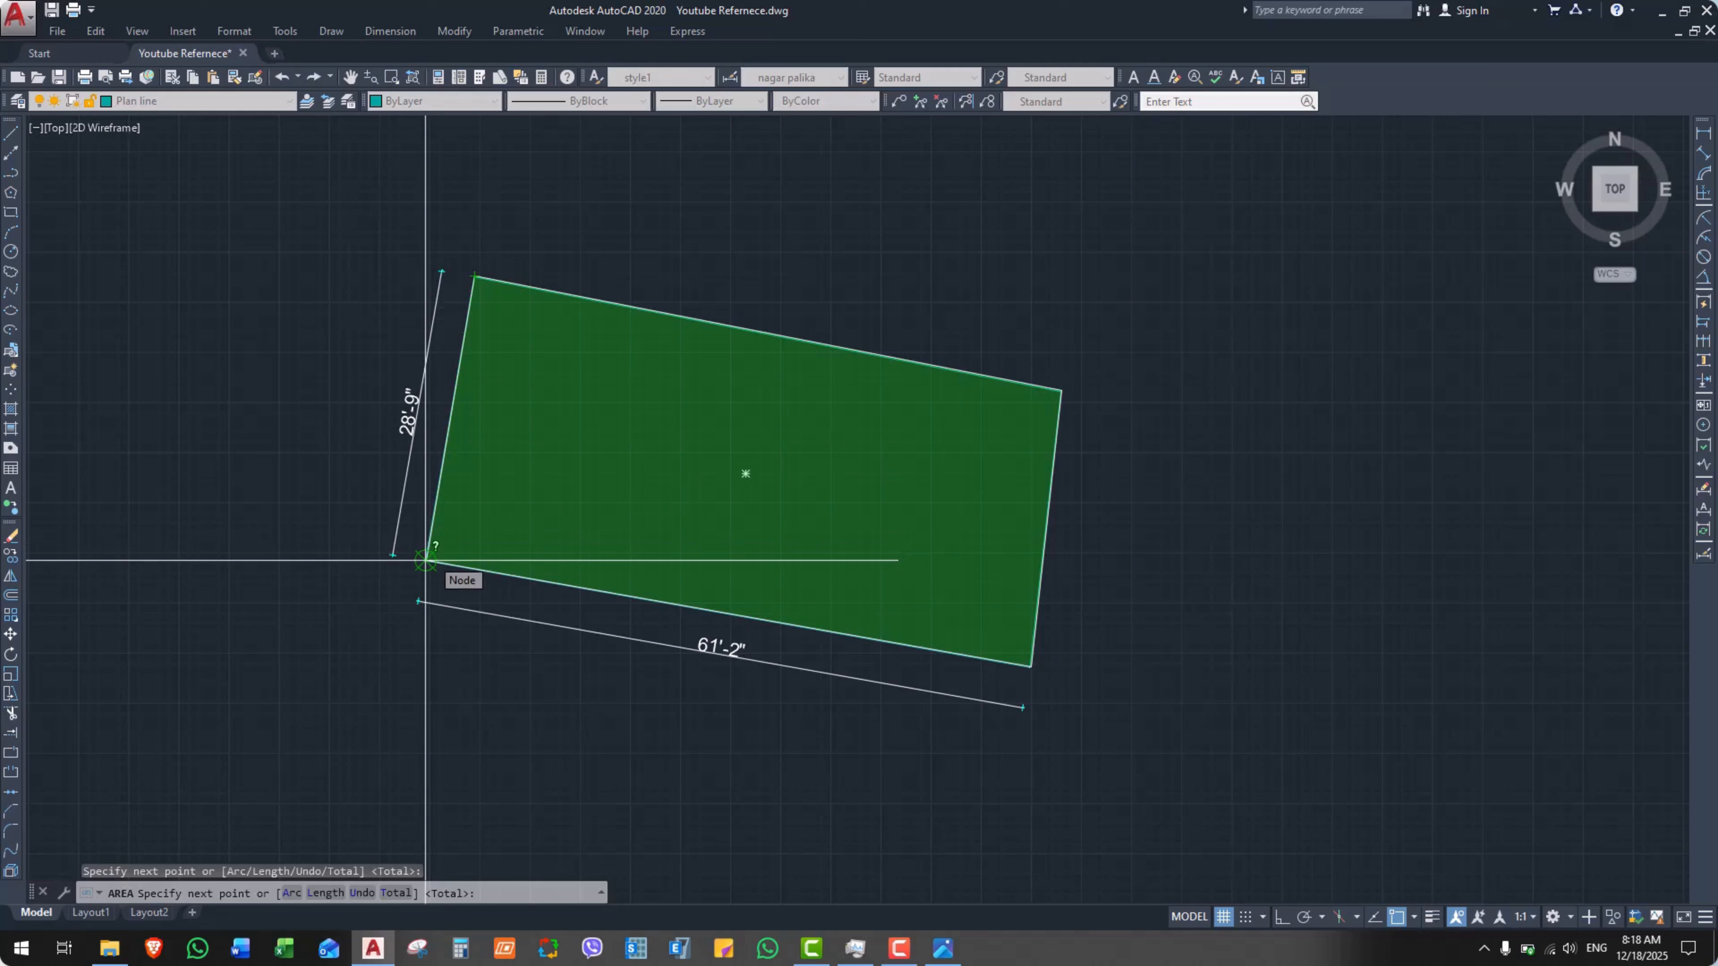
key("Return")
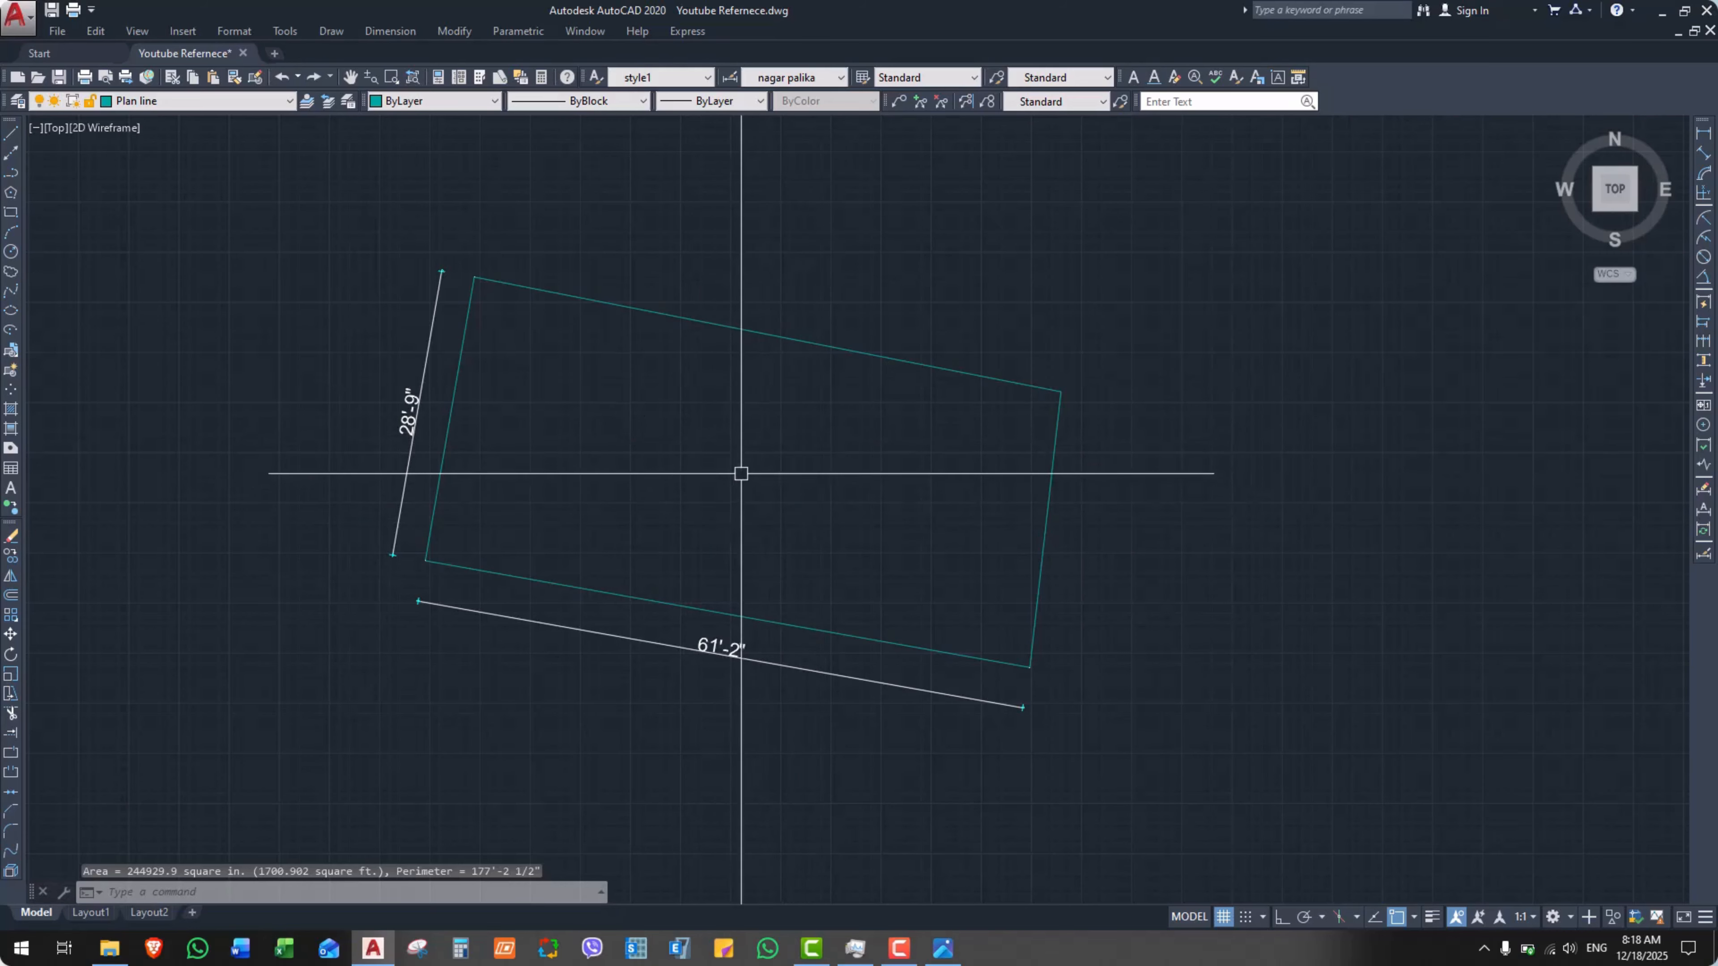
scroll(750, 458, "down", 3)
key("Escape")
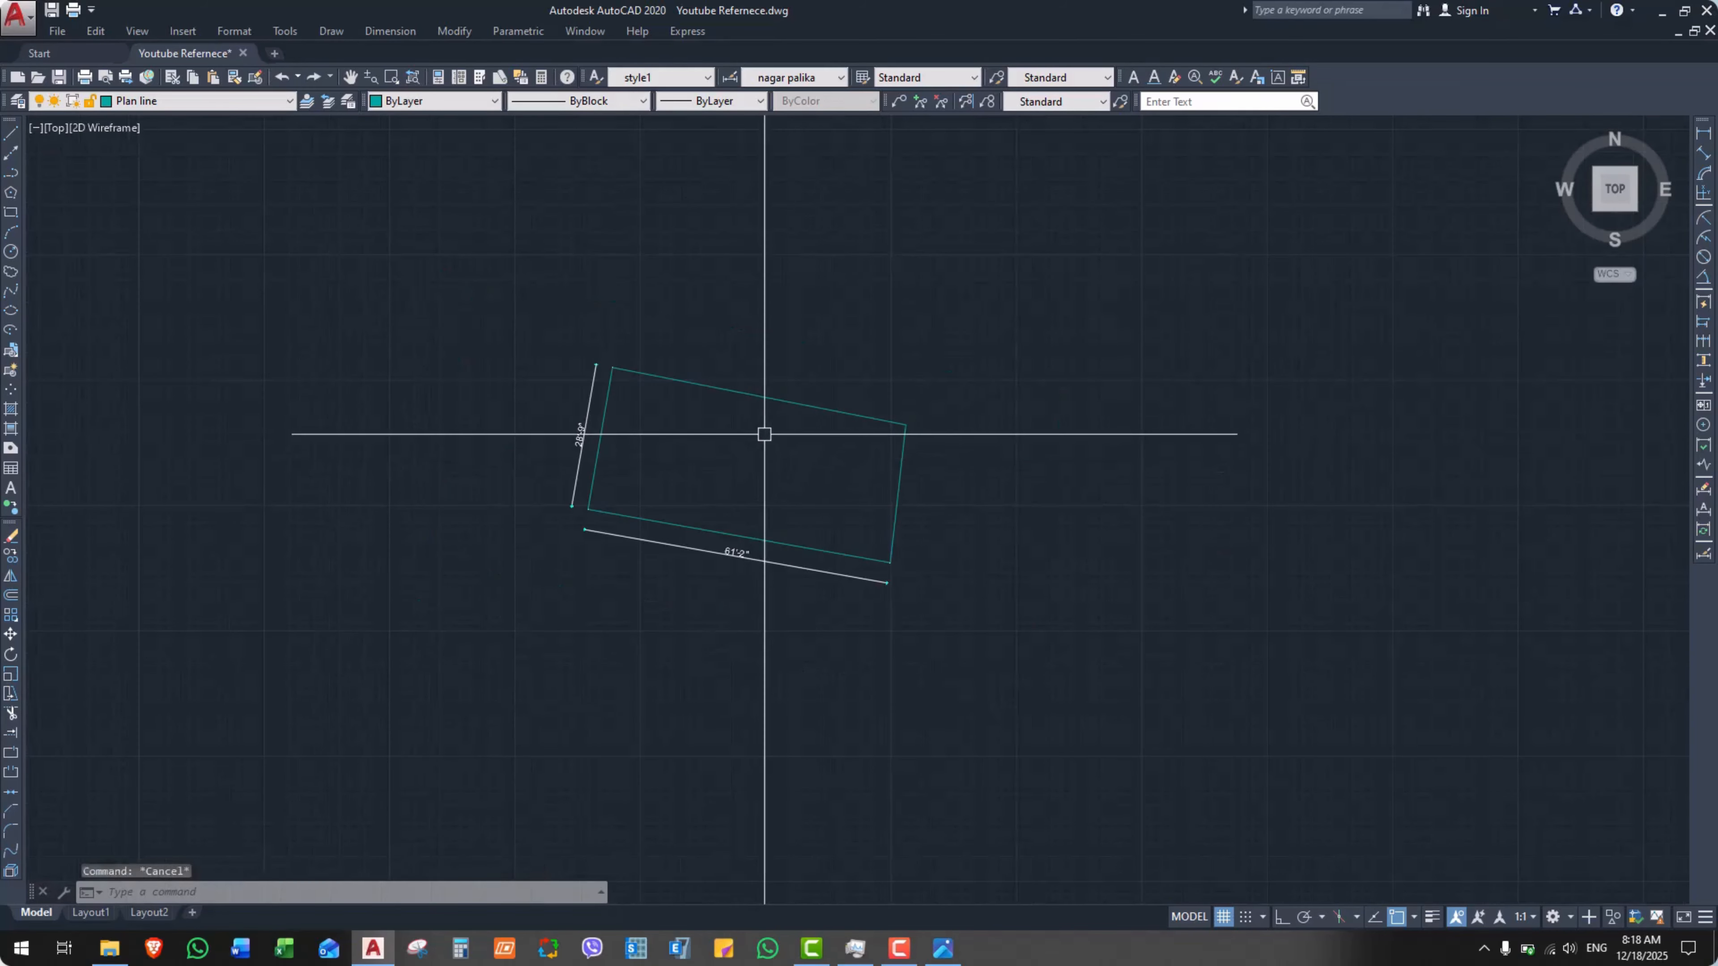
Run LIST on the plot polyline to read its area and perimeter, and dismiss the listing.
scroll(762, 434, "up", 3)
left_click(819, 423)
left_click(713, 271)
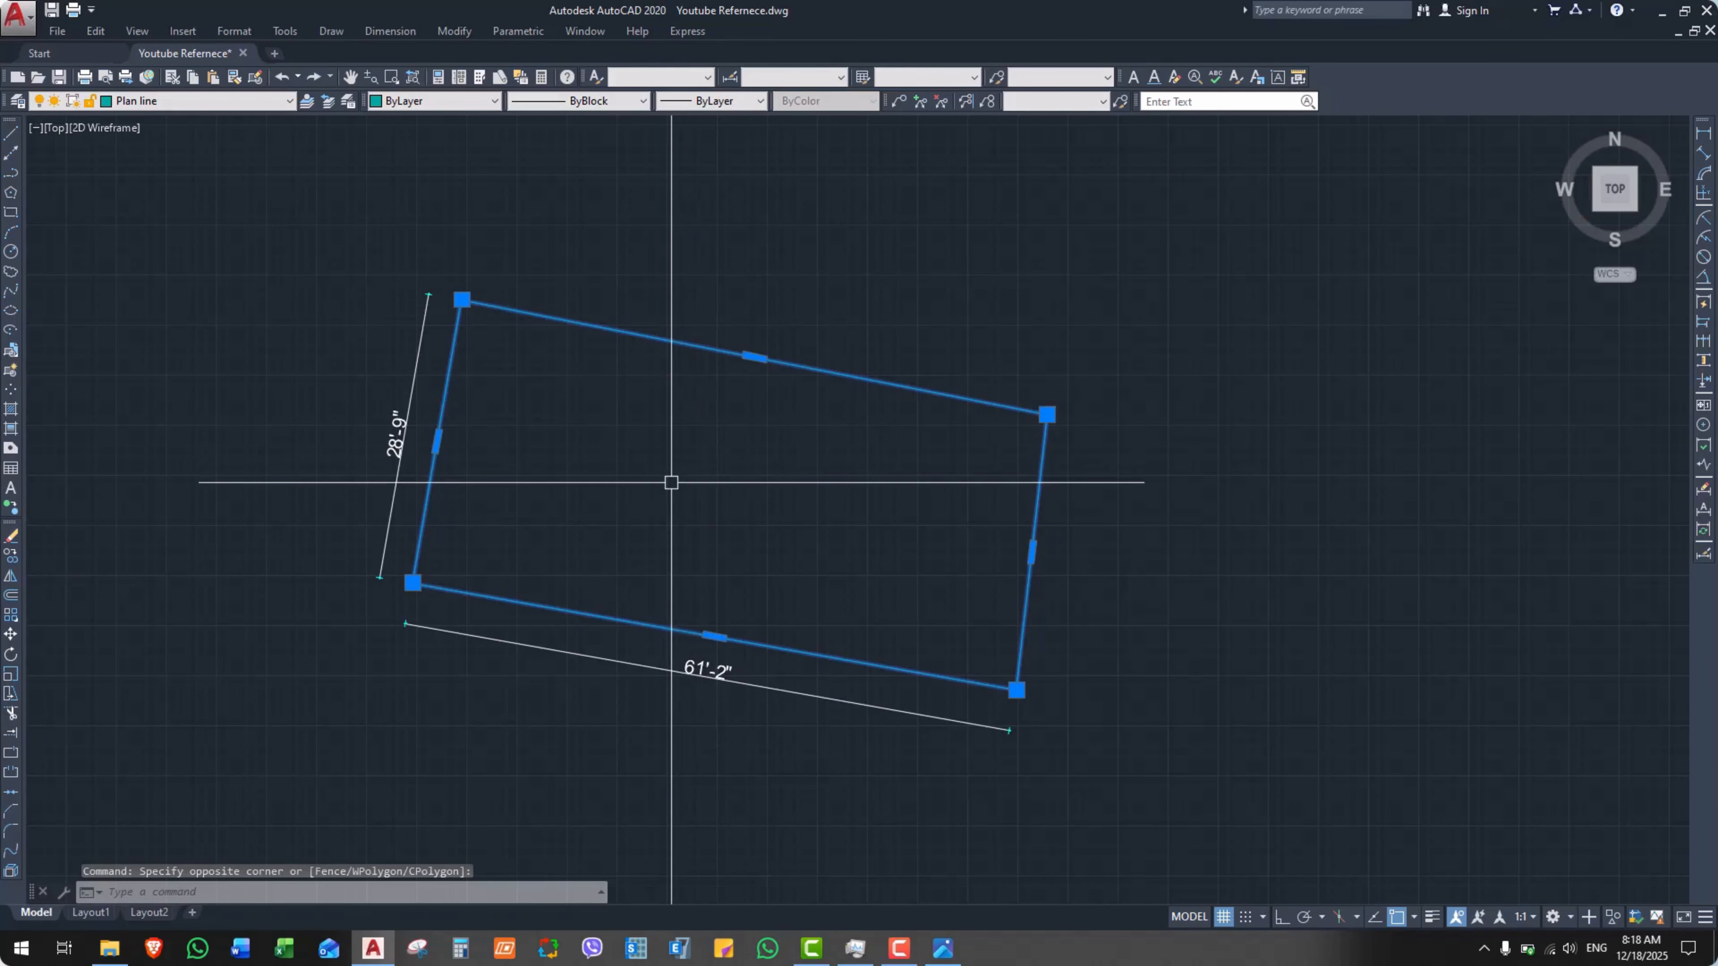
type("LIST")
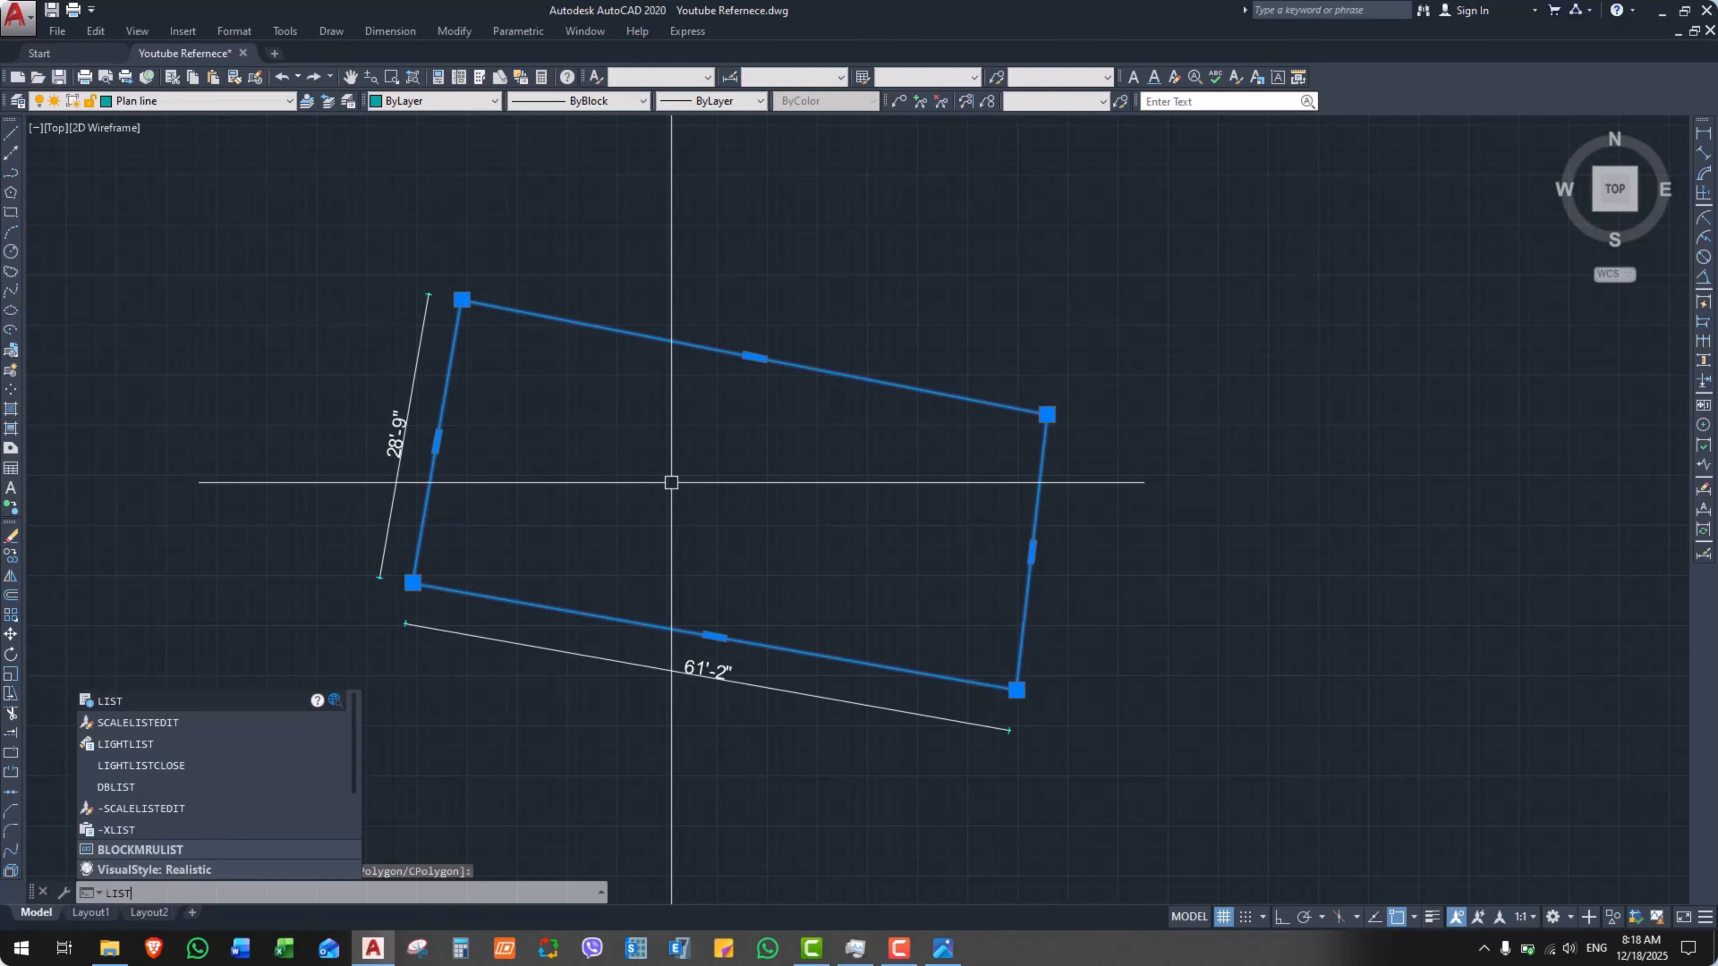
key("Return")
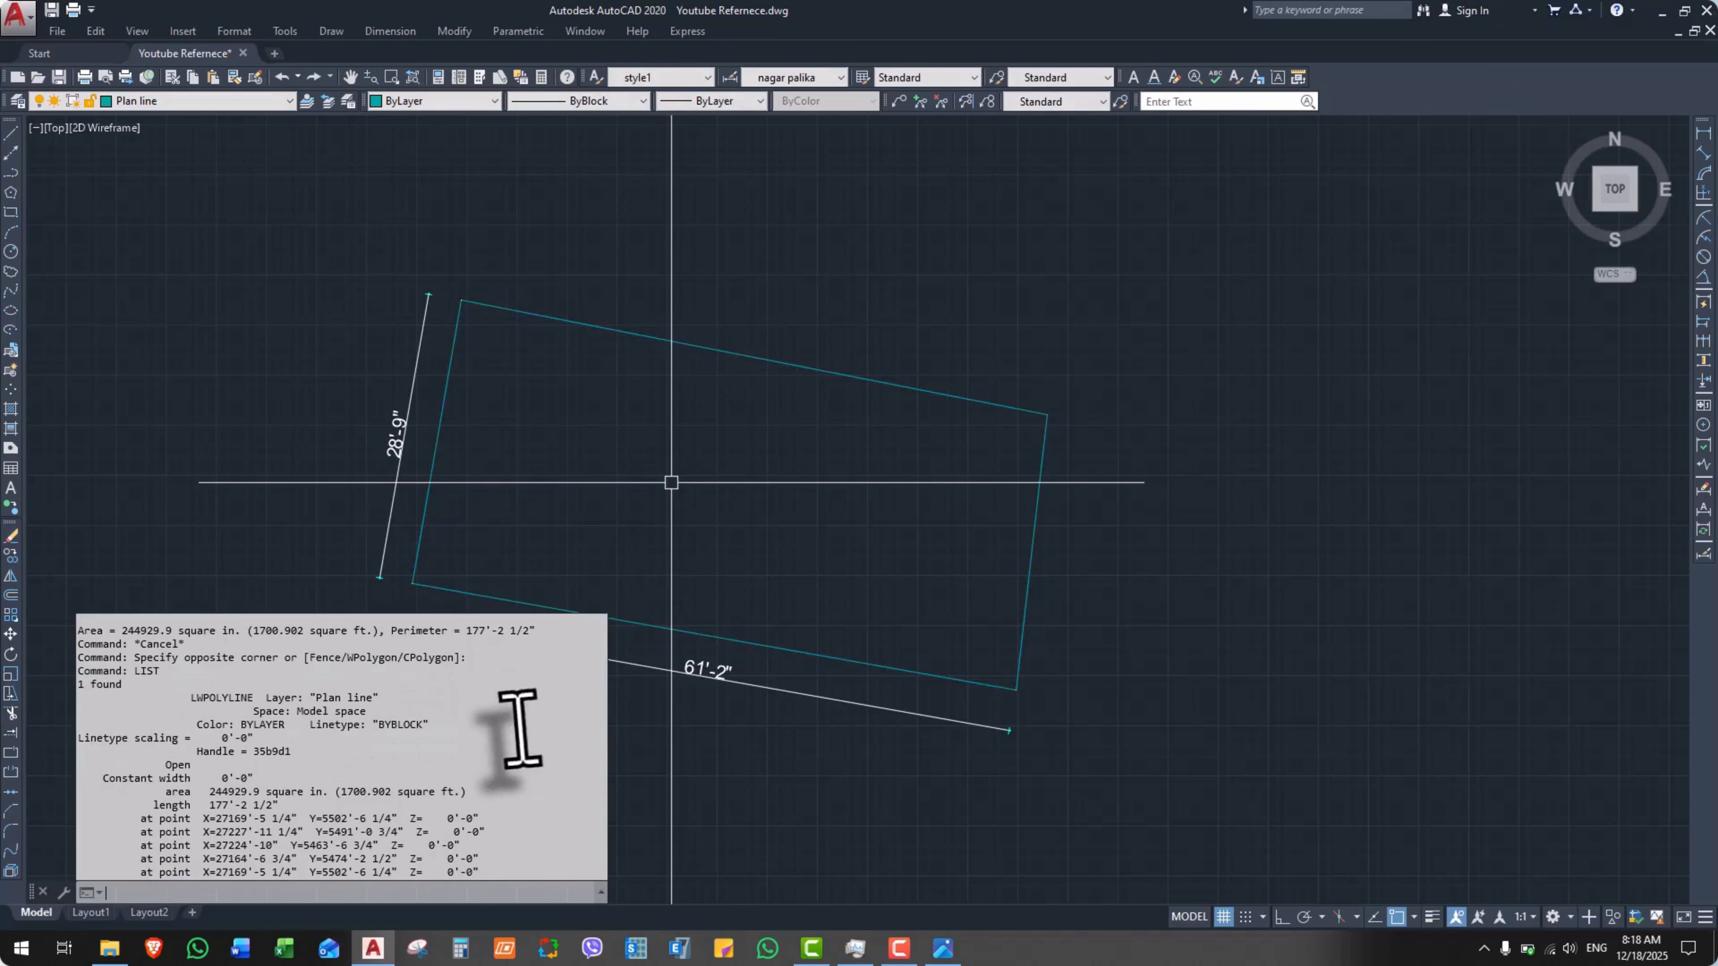
left_click_drag(340, 798, 359, 798)
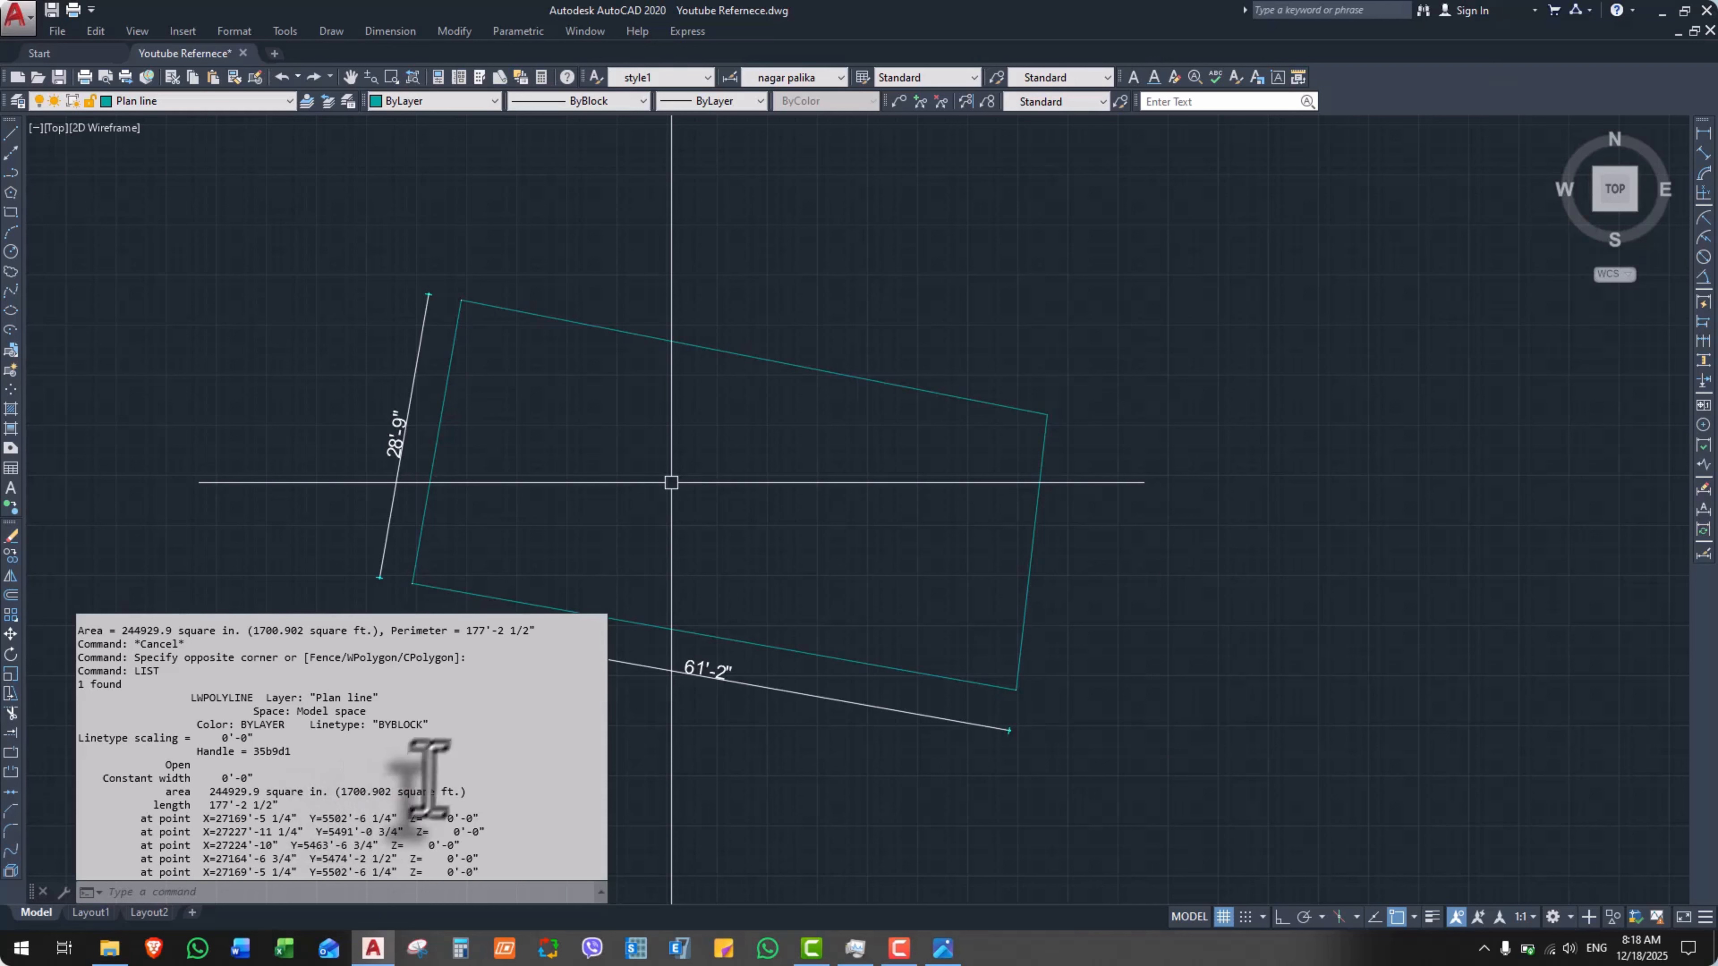
left_click(695, 536)
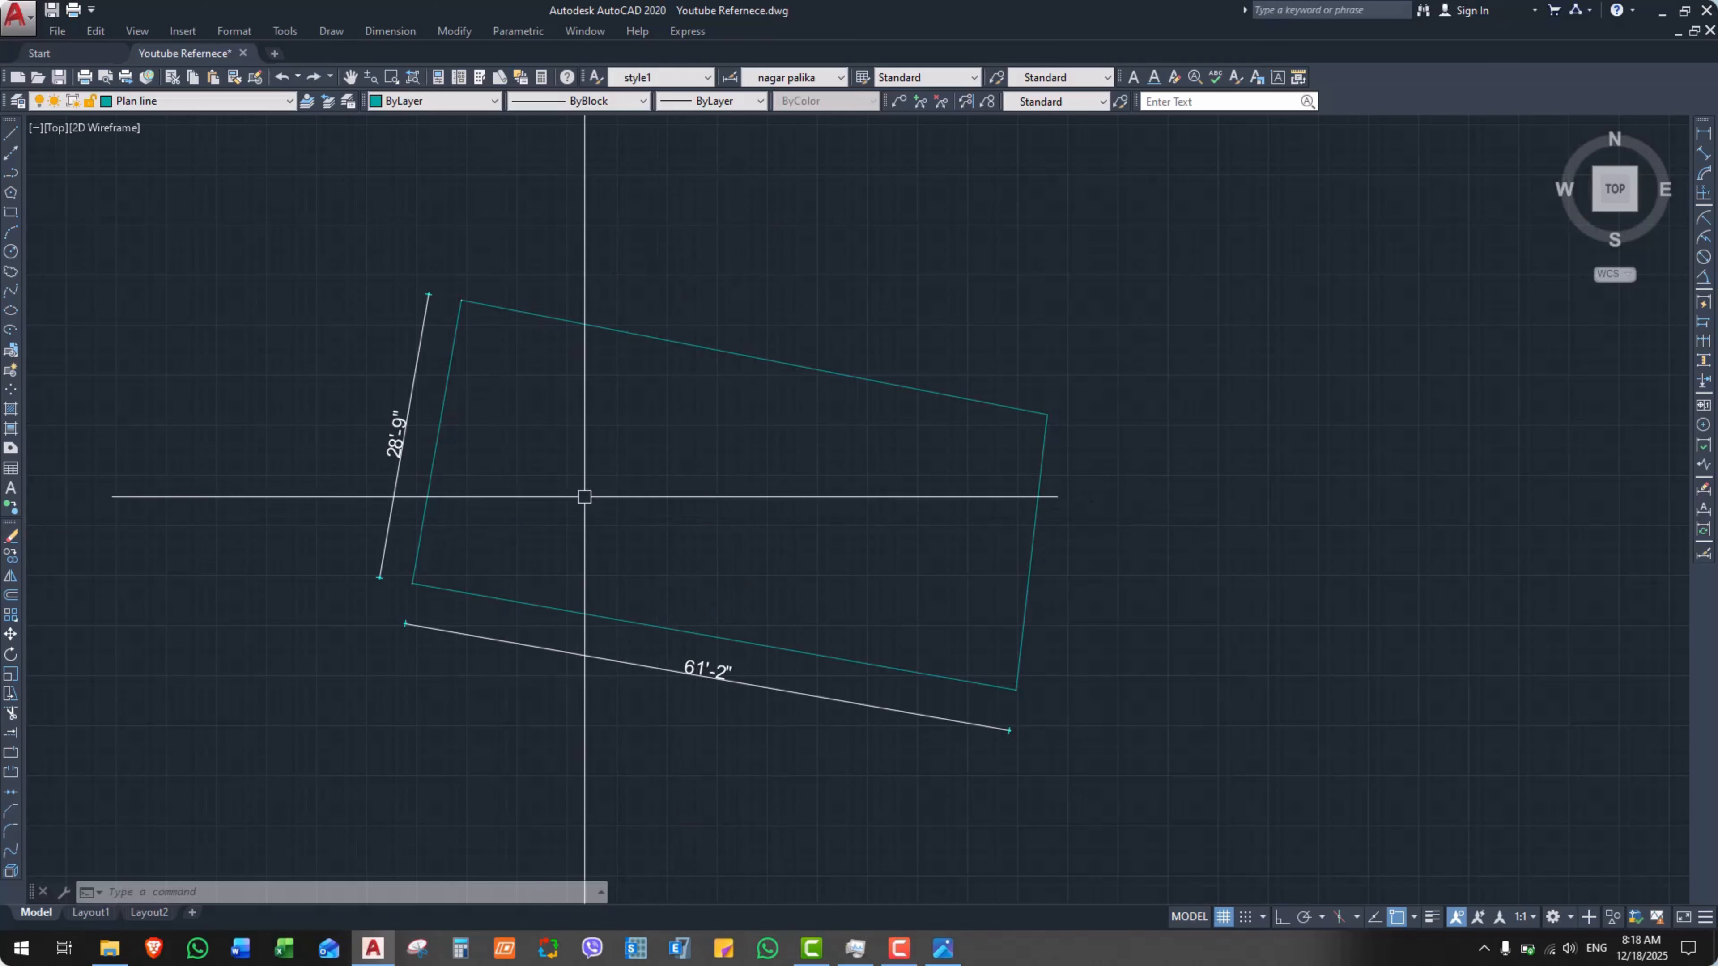
mouse_move(660, 487)
middle_mouse_down()
mouse_move(637, 511)
mouse_move(663, 525)
middle_mouse_up()
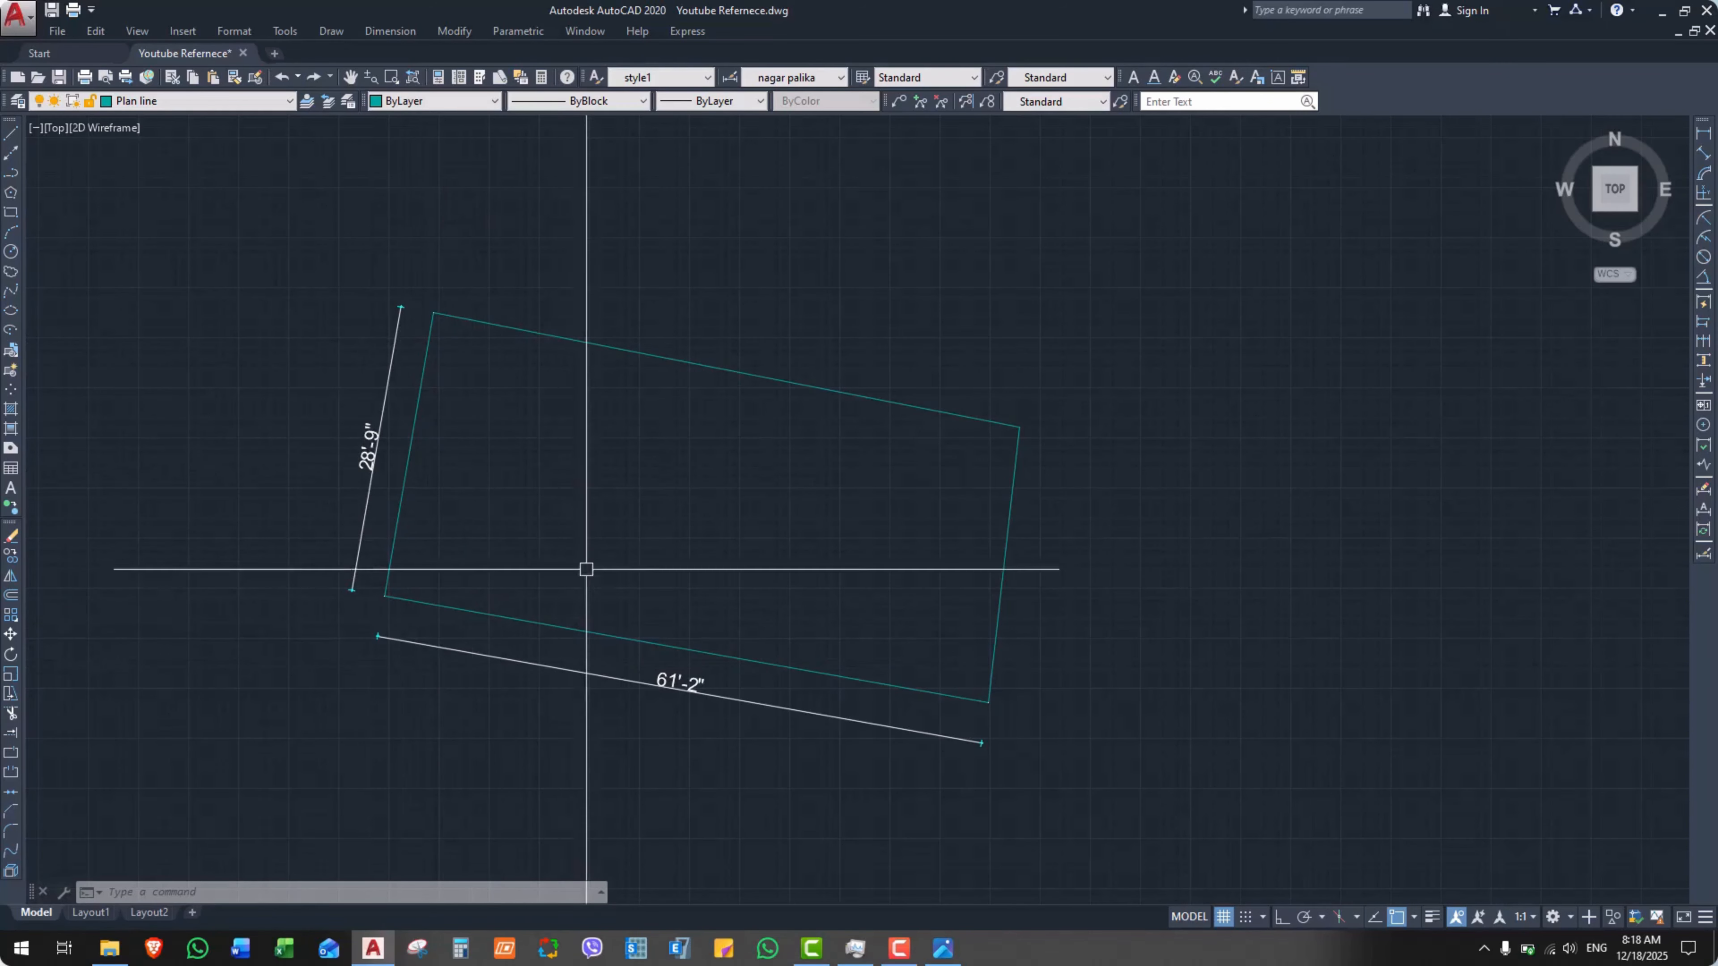
middle_click_drag(634, 529, 635, 519)
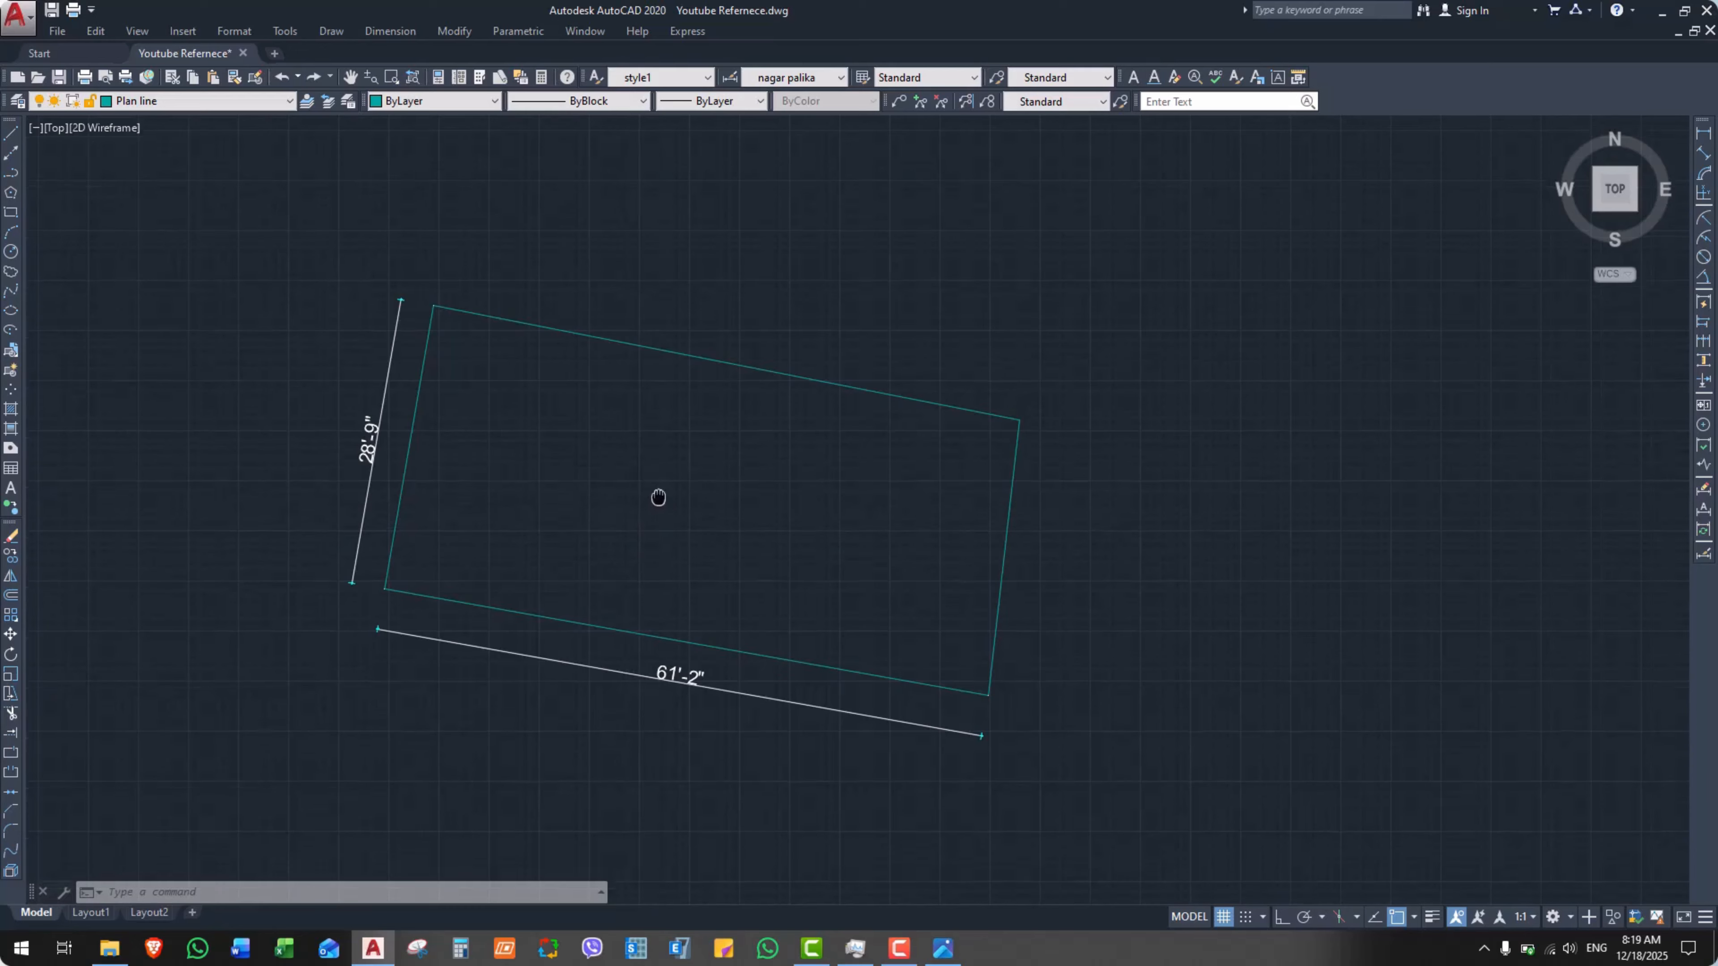
scroll(668, 516, "down", 3)
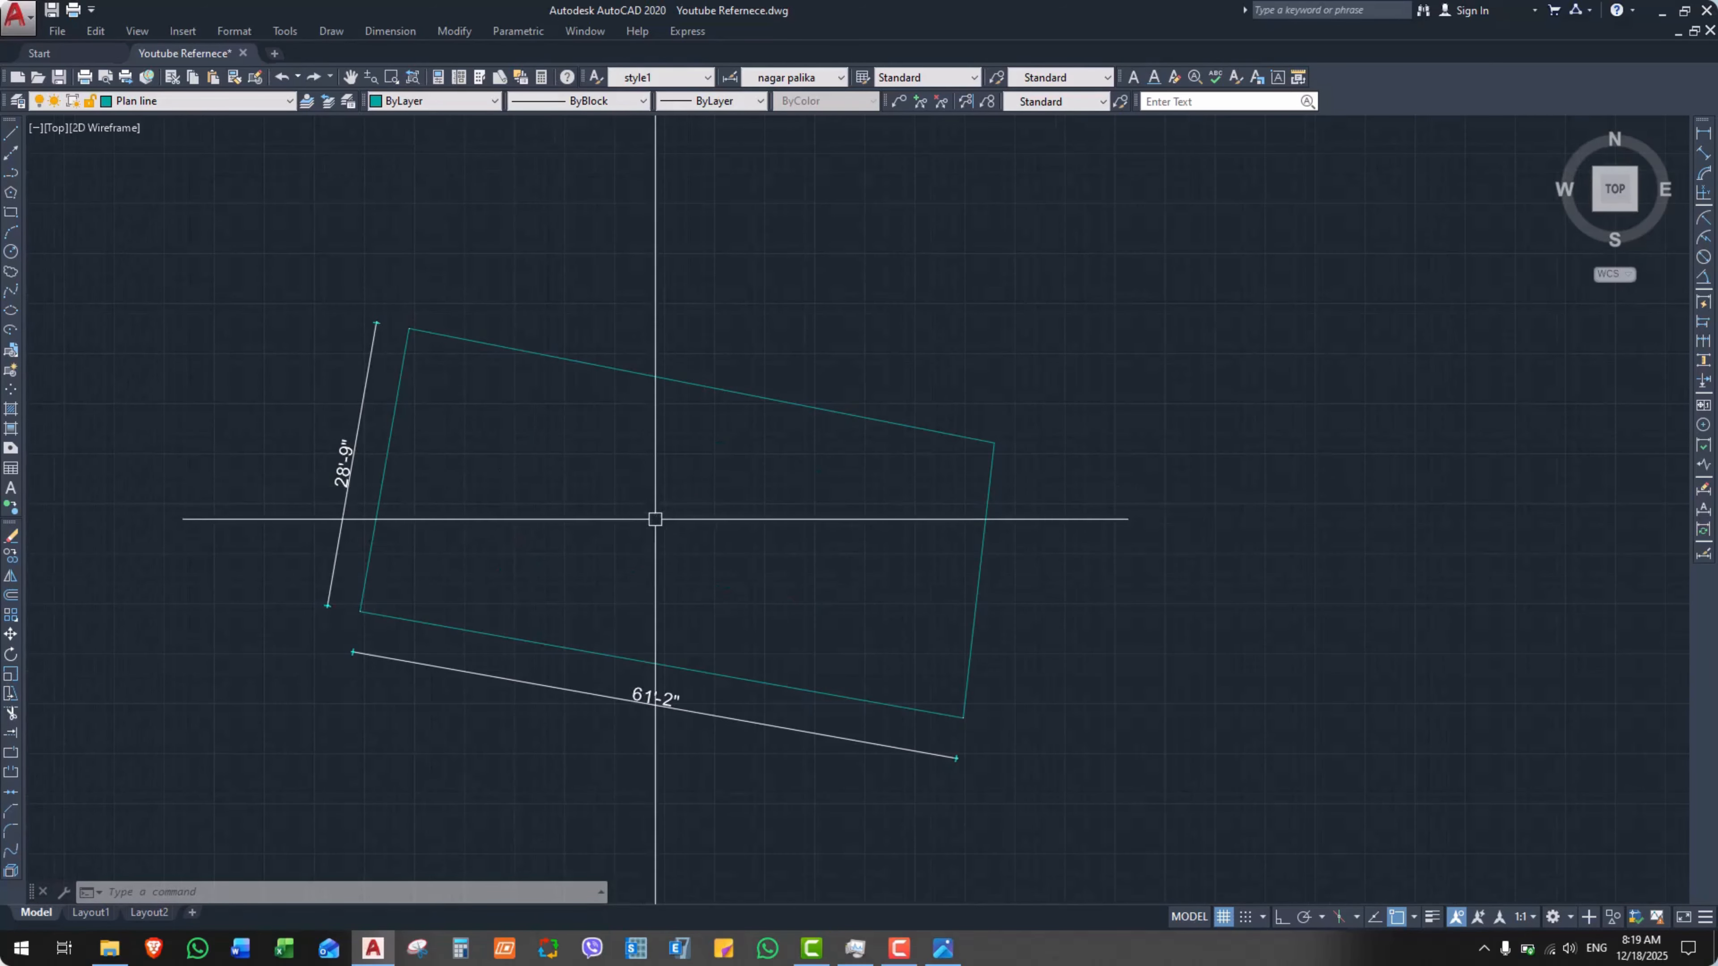
scroll(673, 529, "up", 3)
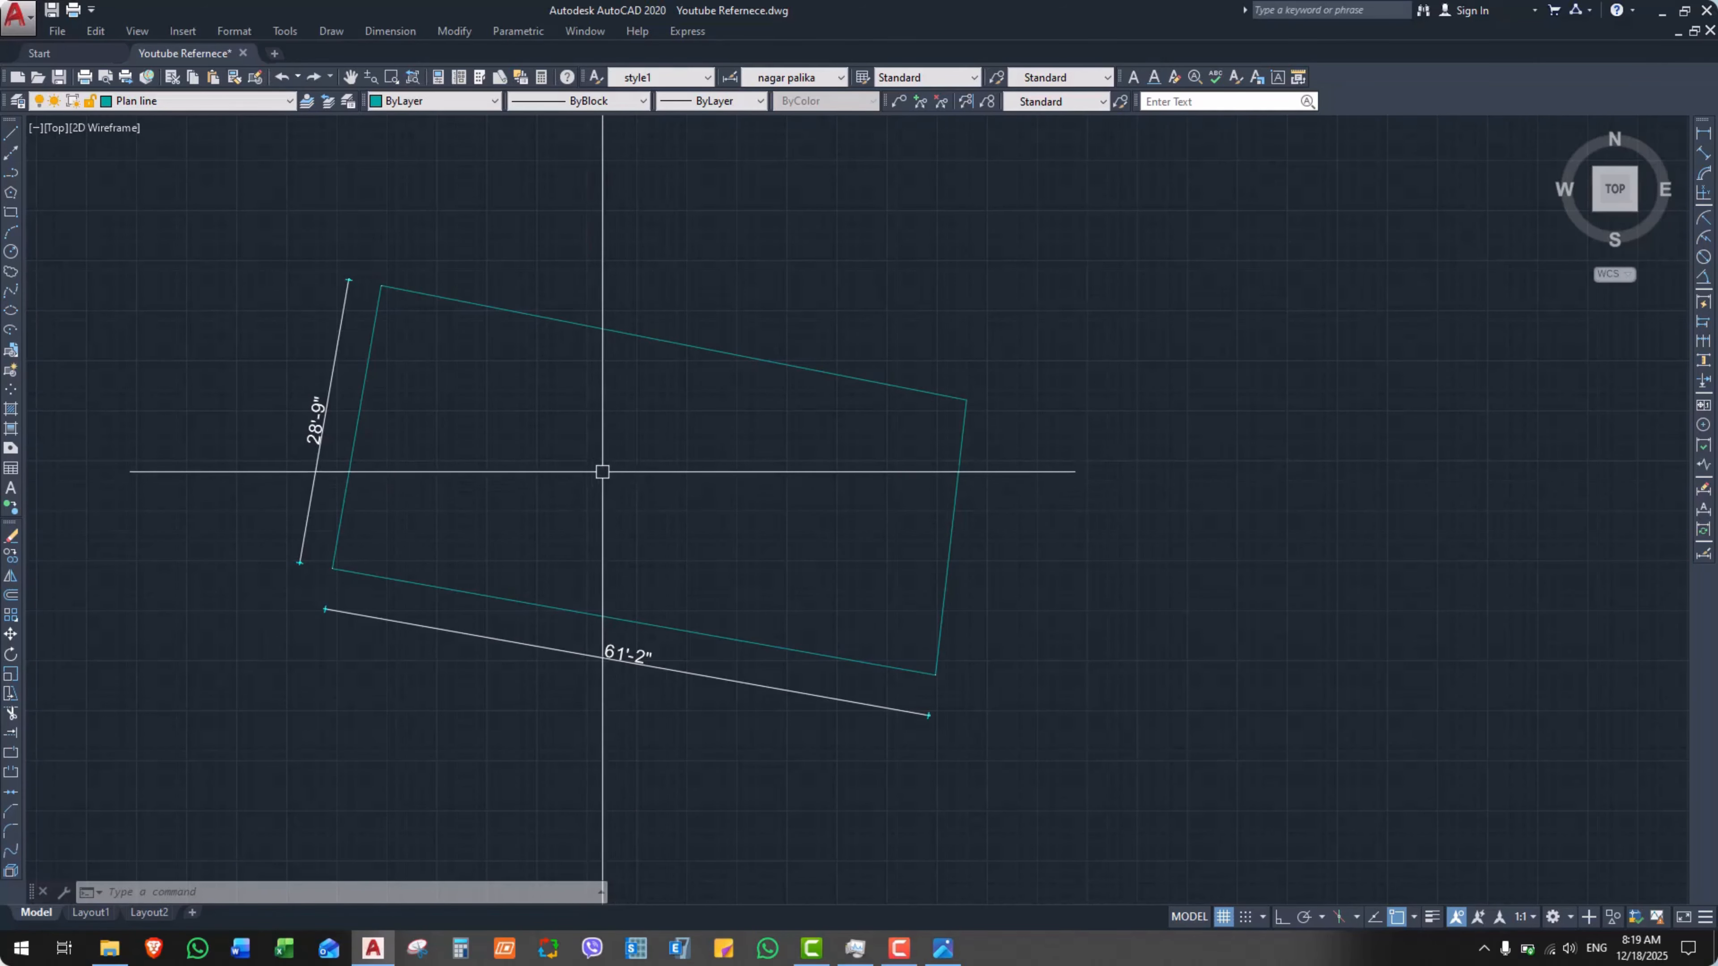
middle_click_drag(605, 470, 620, 446)
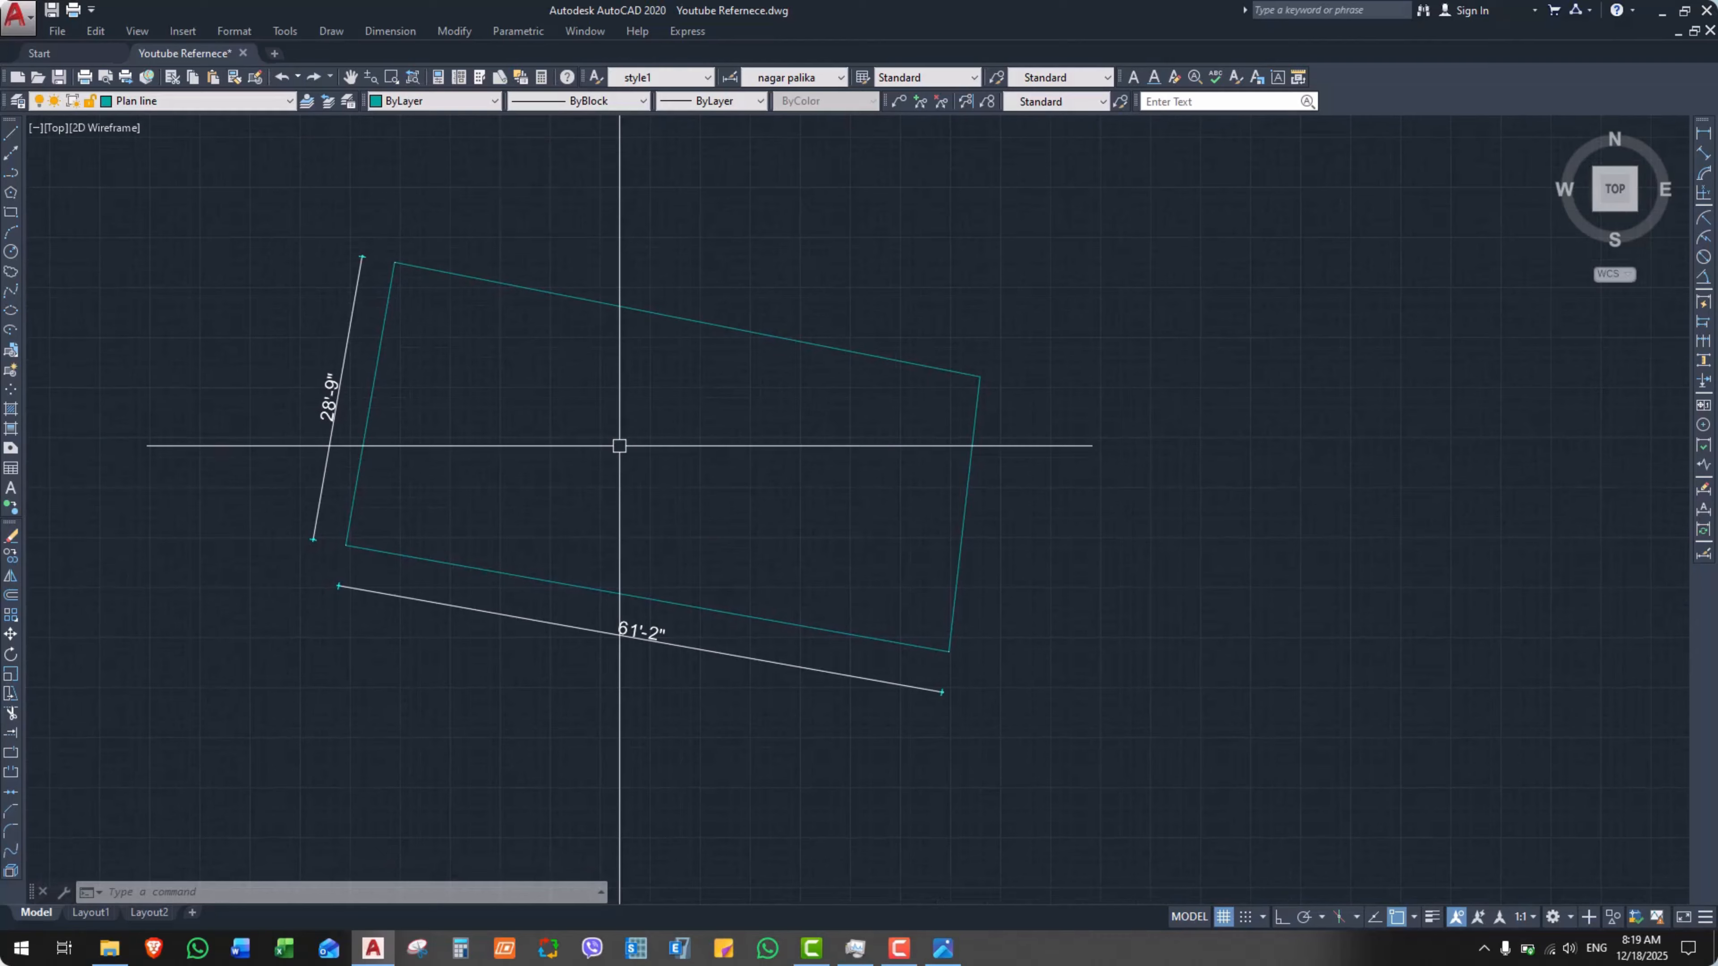
scroll(635, 437, "down", 3)
scroll(642, 429, "up", 3)
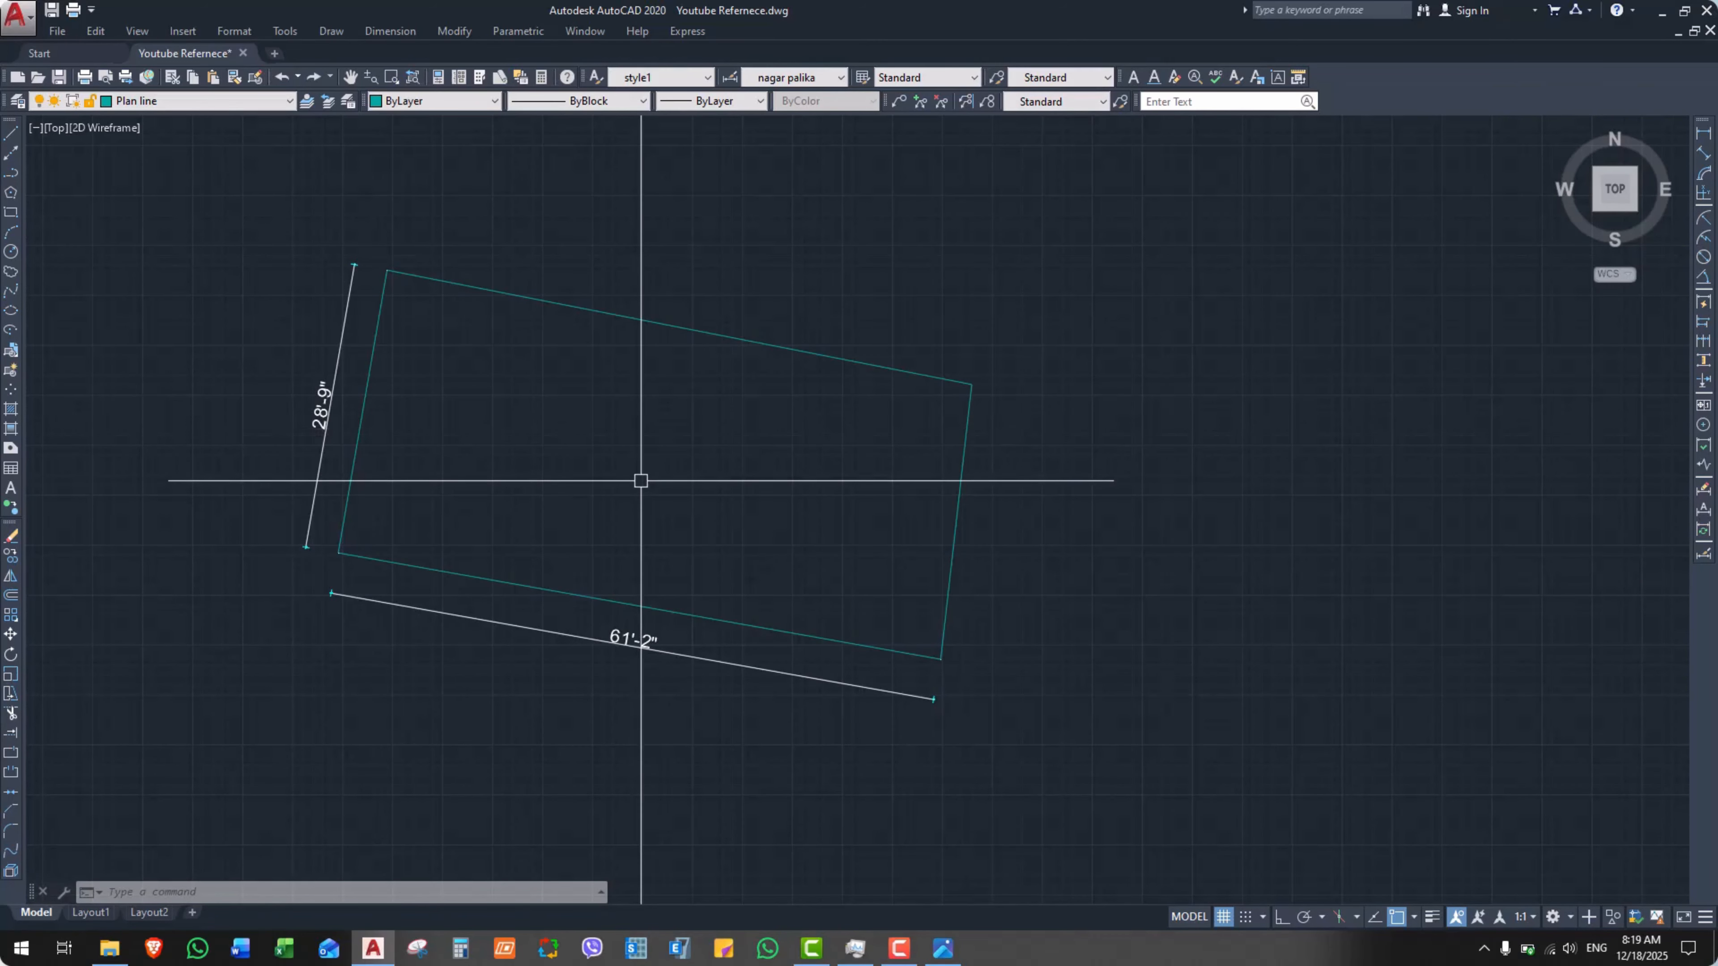
middle_click_drag(632, 469, 725, 483)
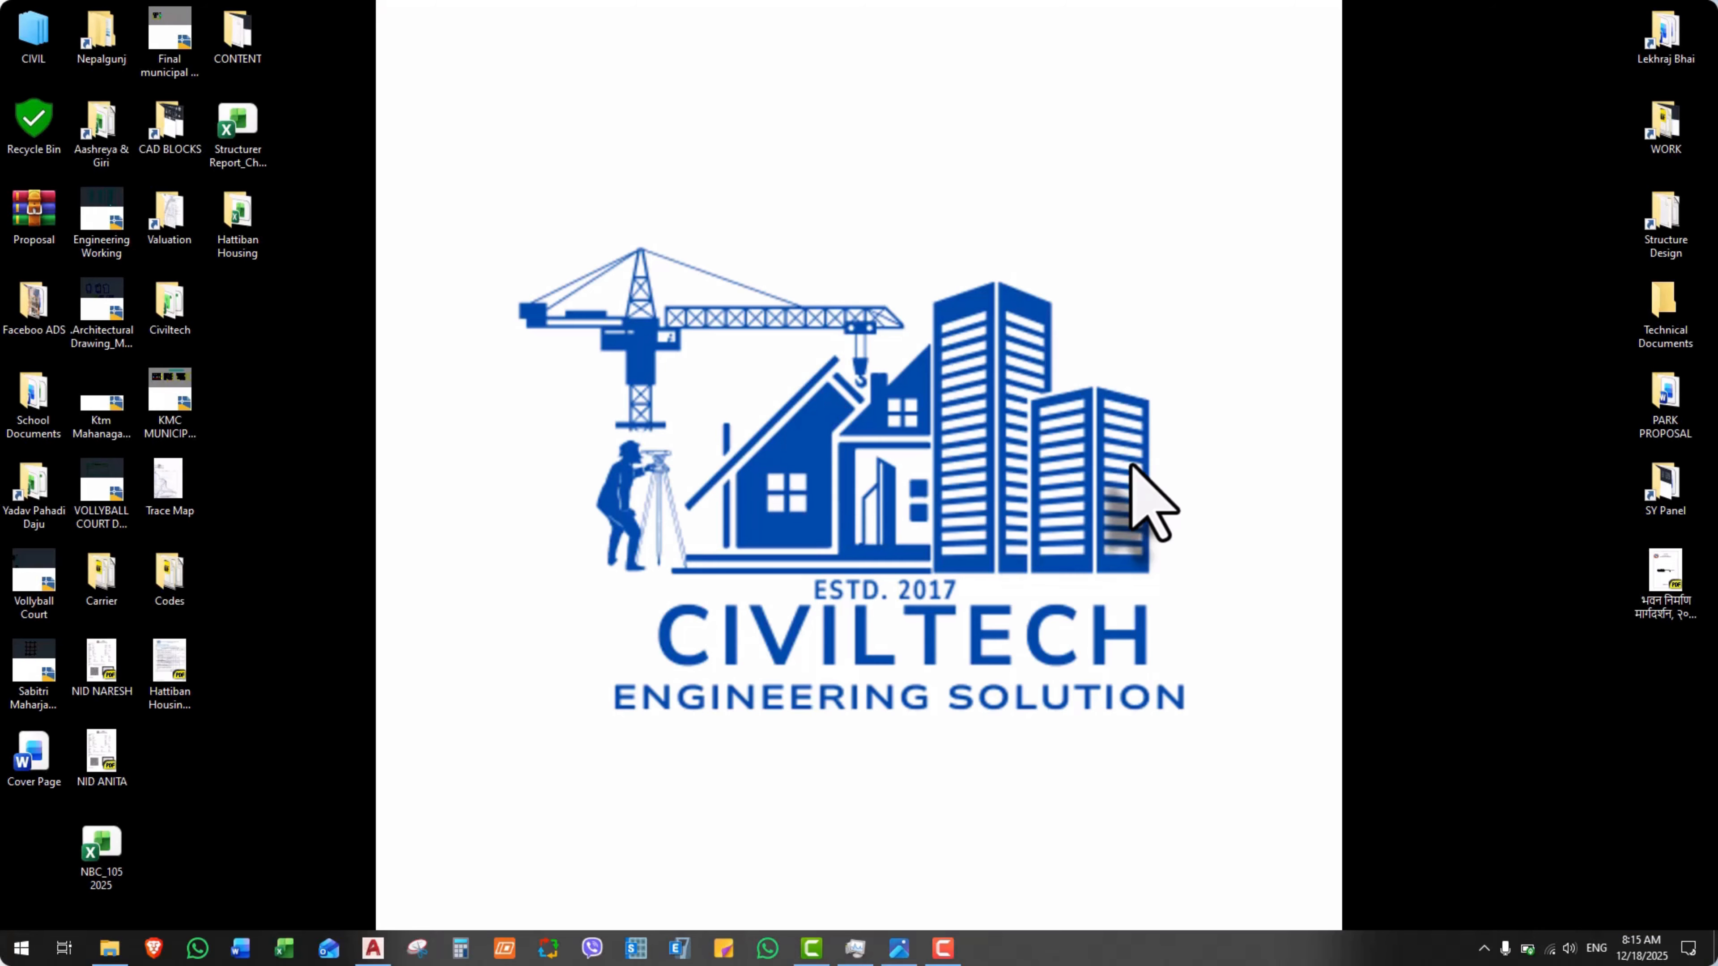
Switch to the image viewer showing Trace Map.png to examine the scanned map.
left_click(899, 949)
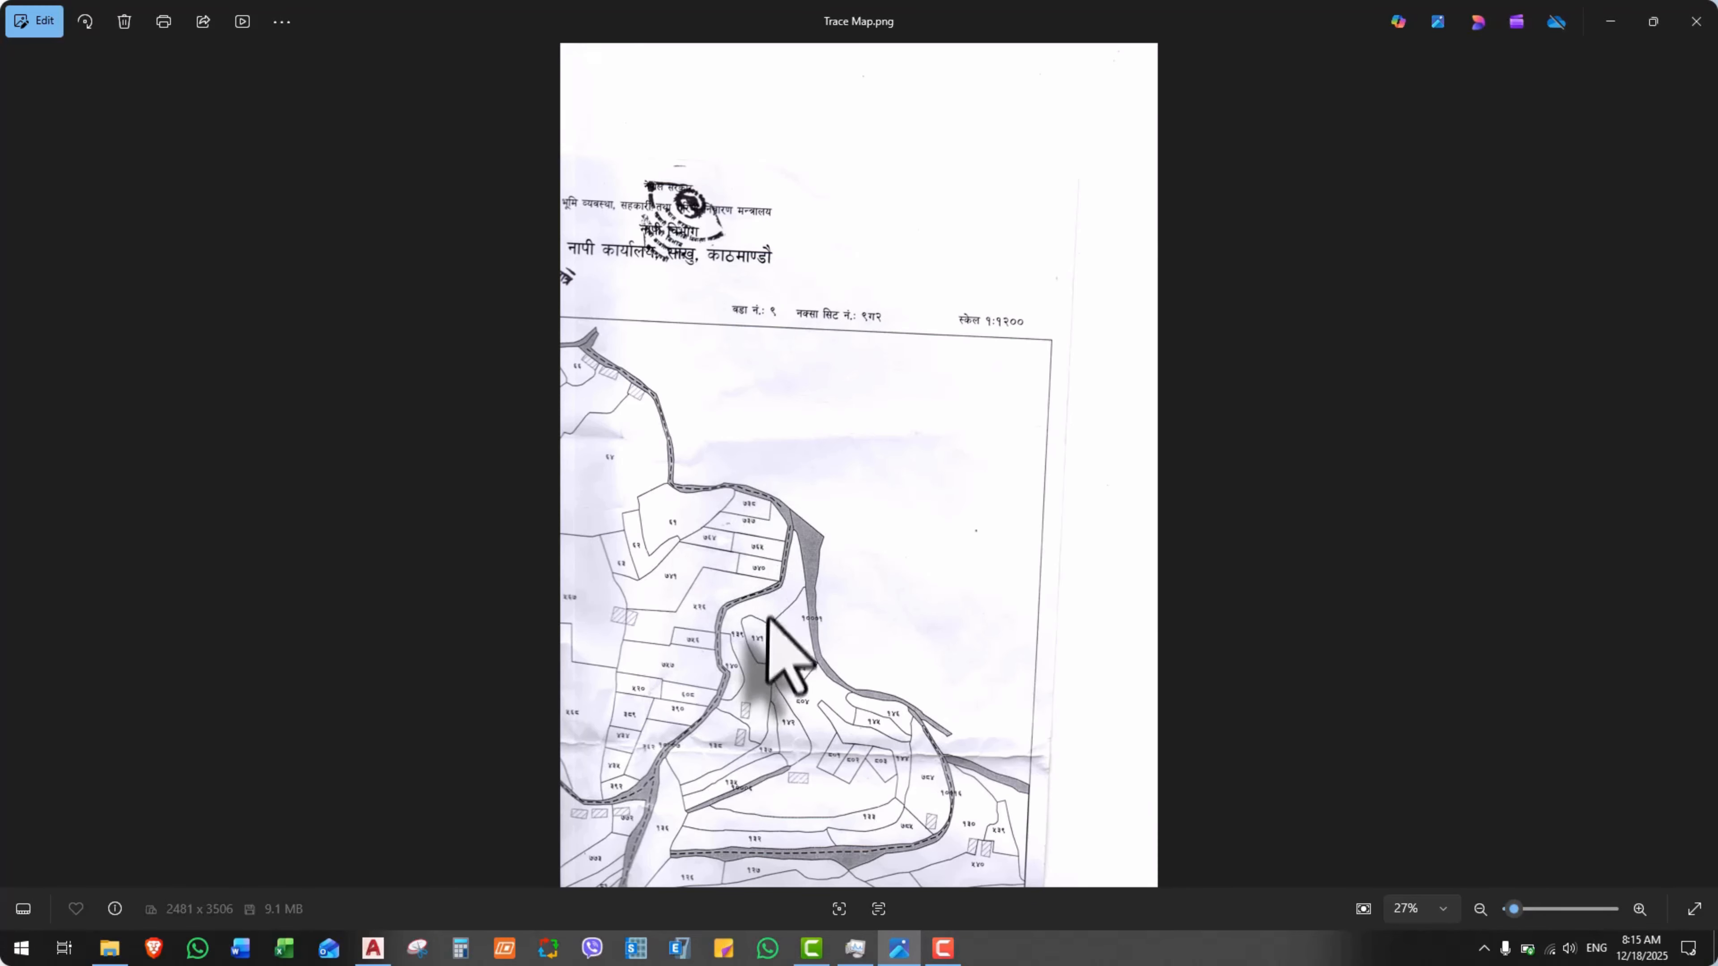